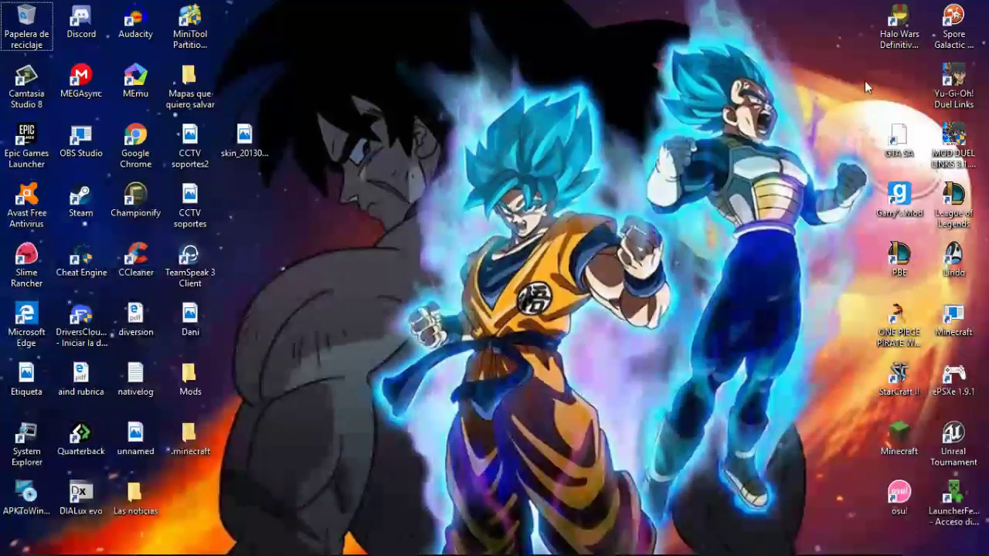
# Clear the desktop selection and restore the Chrome window showing the Halo CE Workshop home page
pyautogui.click(211, 71)
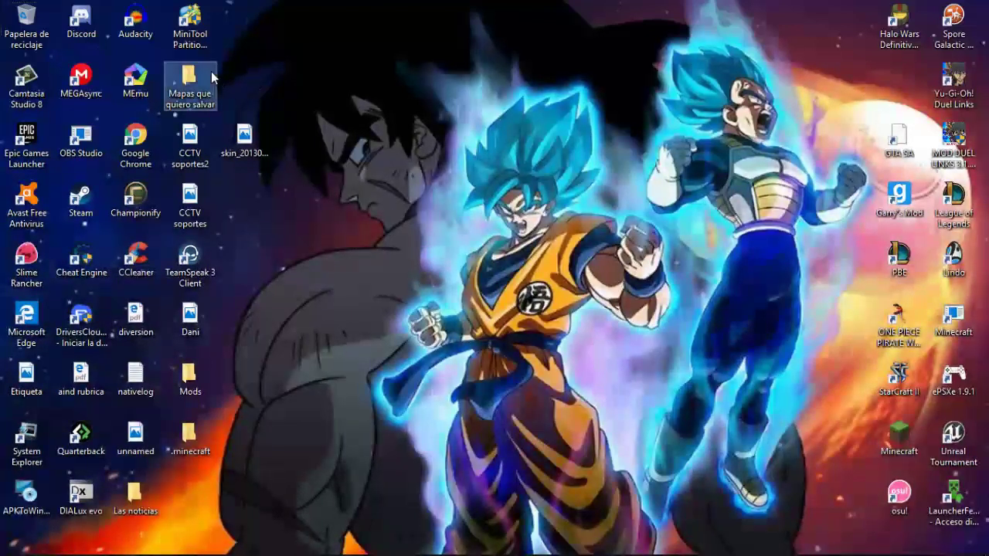
pyautogui.click(786, 100)
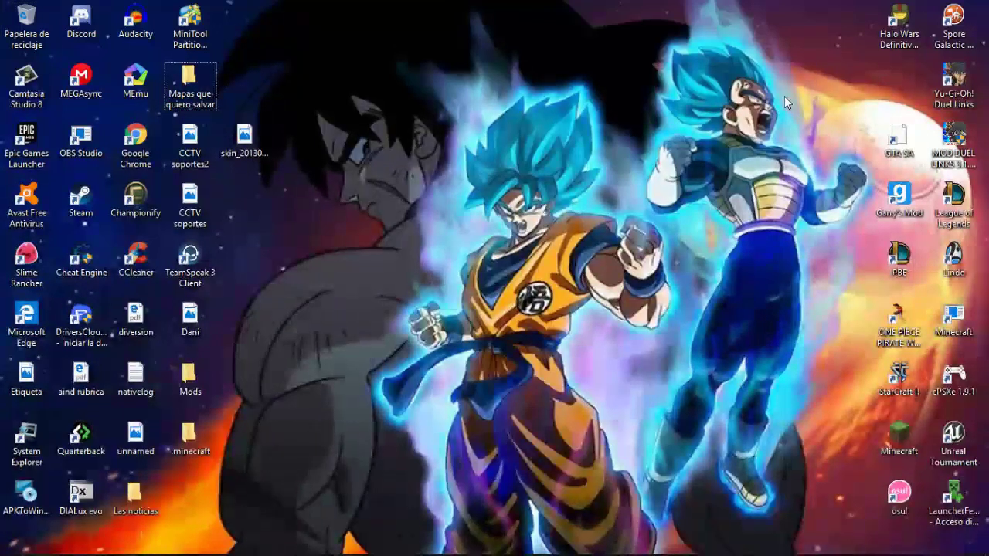
pyautogui.moveTo(904, 105); pyautogui.dragTo(889, 113)
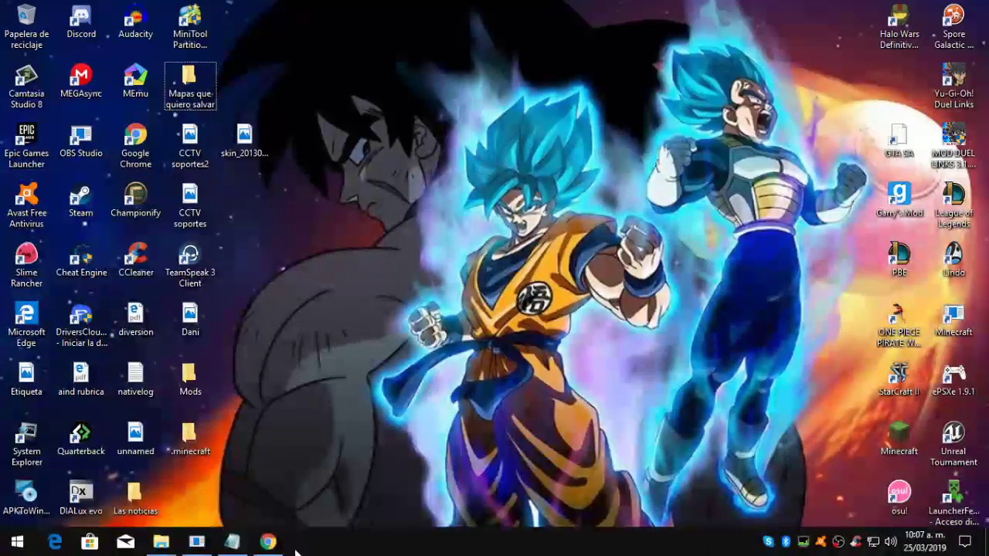
pyautogui.click(268, 542)
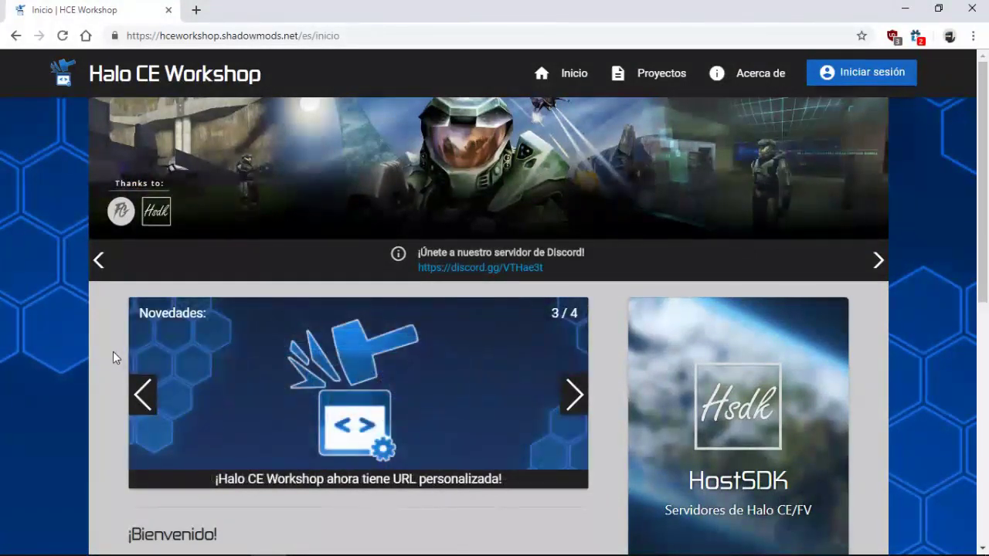
# Go to the Proyectos page and scroll down to the official project cards
pyautogui.click(640, 92)
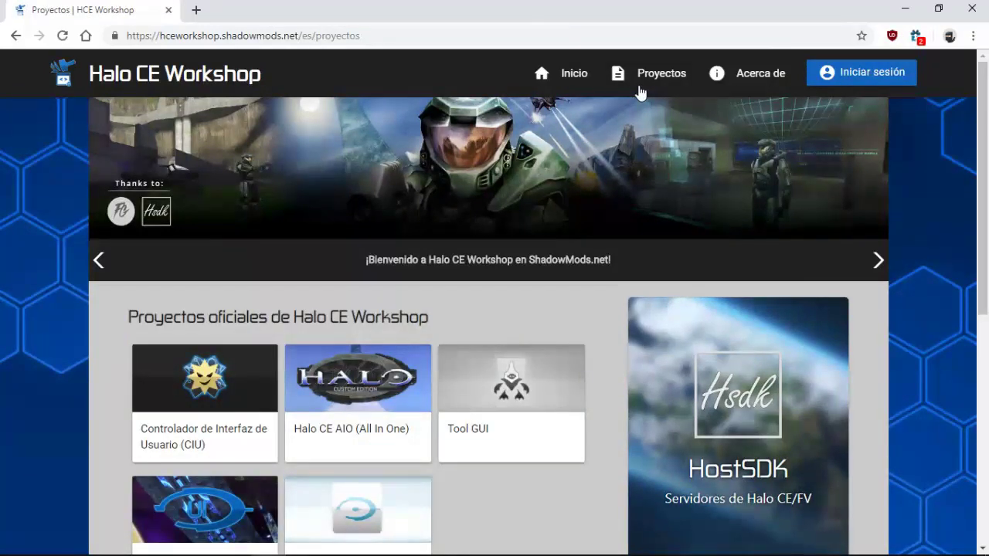
pyautogui.scroll(-2, 578, 114)
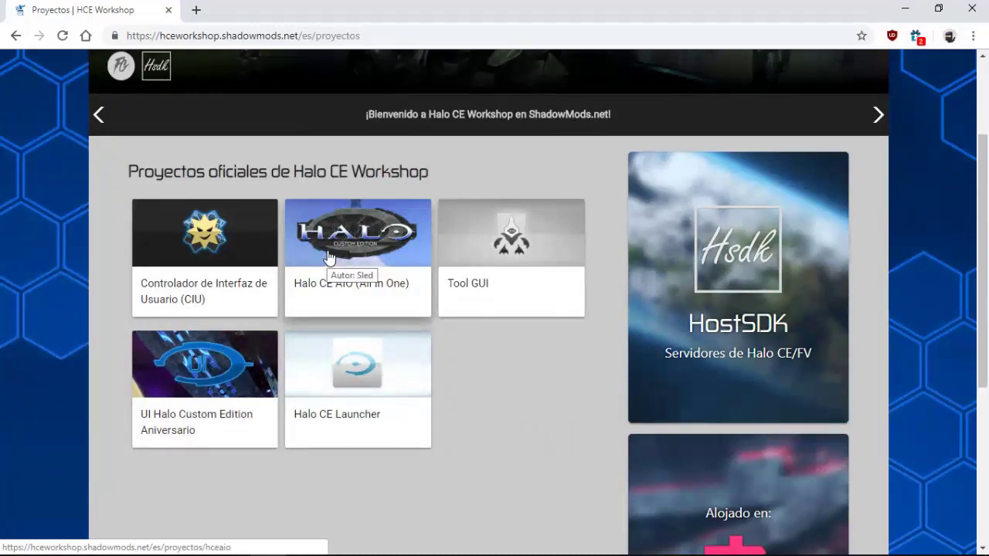
# Open the Halo CE AIO (All In One) project page and review its v1.0.0.2 download section
pyautogui.click(328, 257)
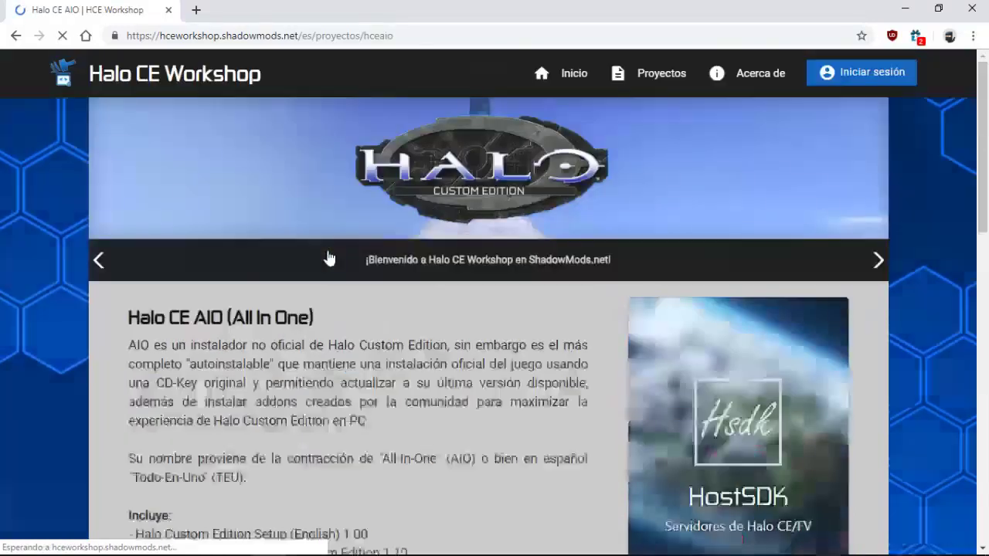
pyautogui.scroll(-6, 432, 374)
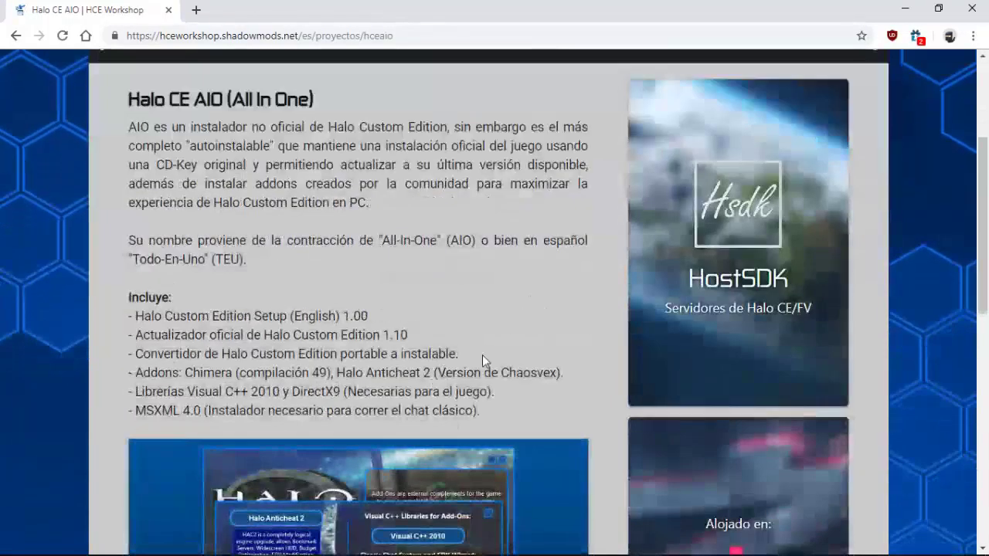
pyautogui.scroll(-3, 520, 357)
pyautogui.scroll(1, 522, 359)
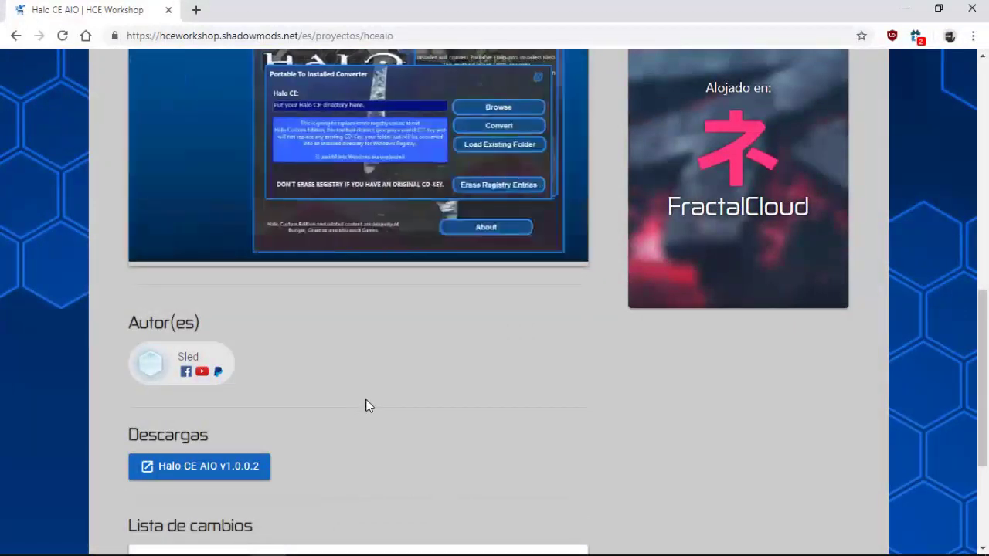
pyautogui.scroll(-1, 368, 406)
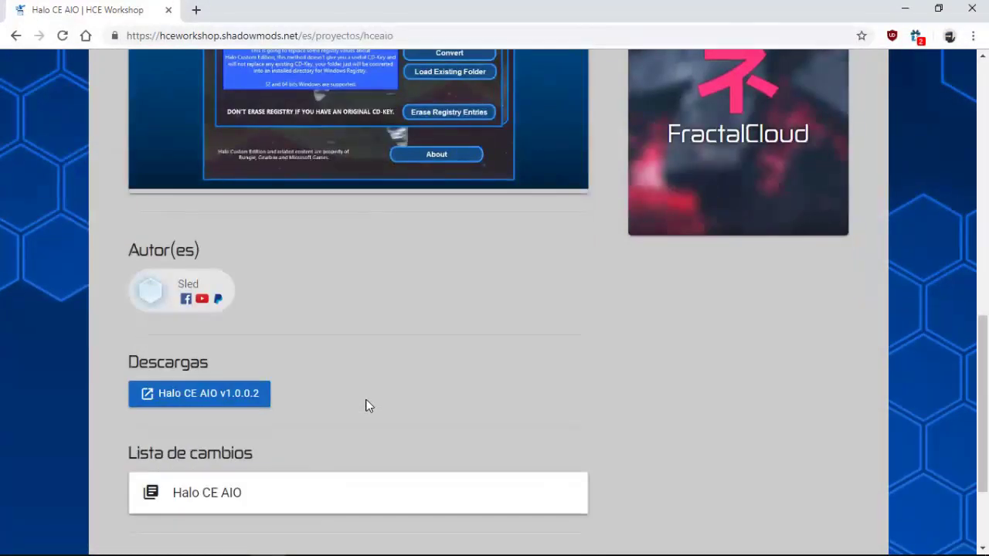
pyautogui.scroll(1, 368, 406)
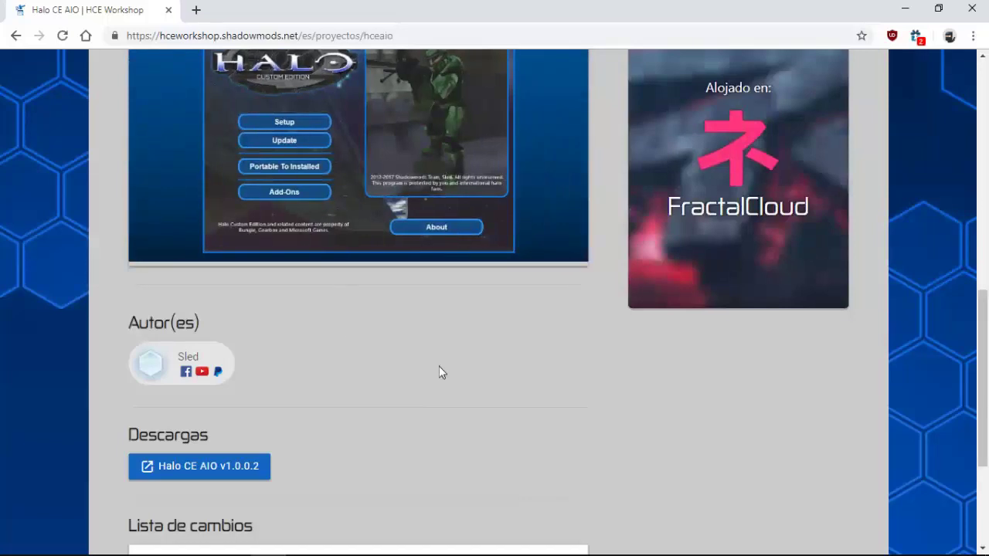
pyautogui.scroll(-1, 463, 384)
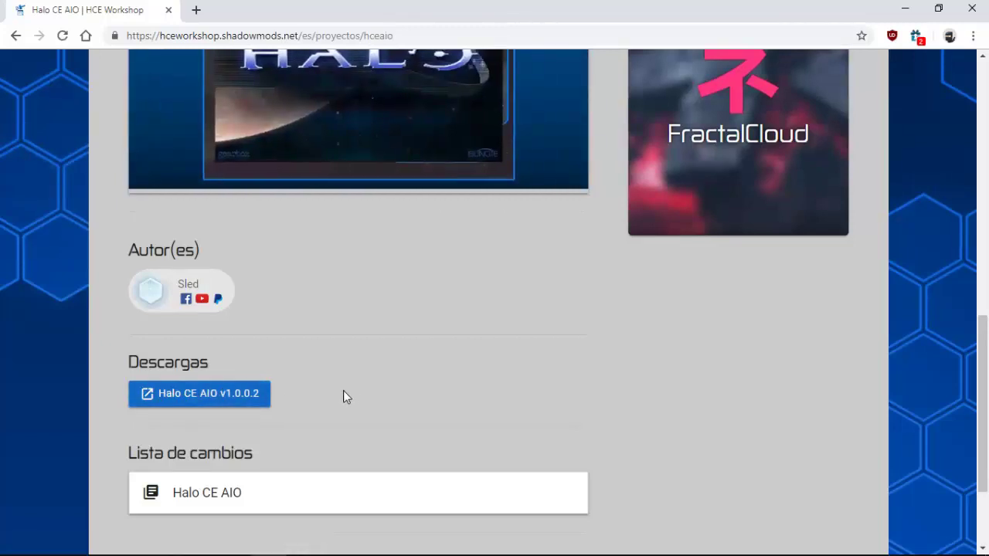
pyautogui.scroll(10, 383, 378)
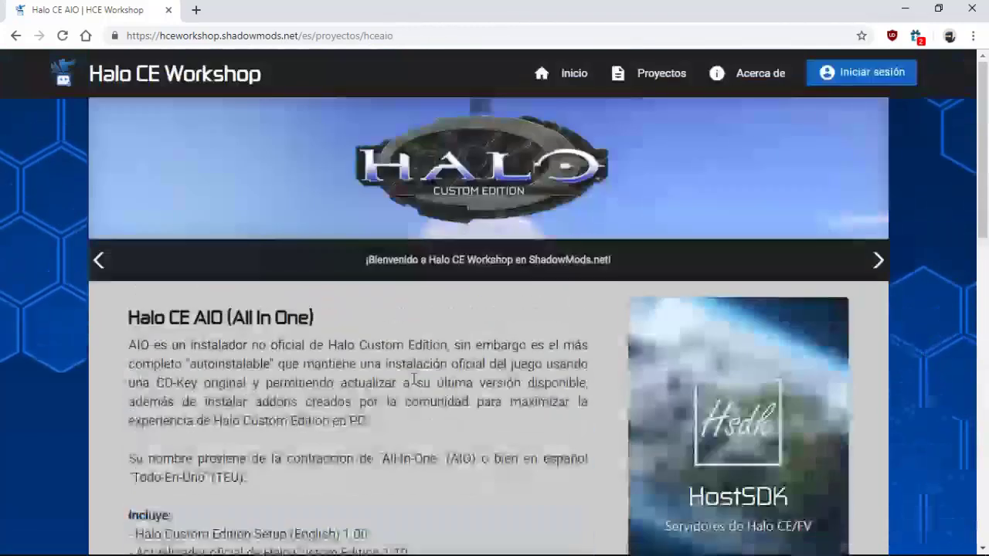
# View the Halo CE Launcher project page and its HCE Launcher Alpha #6 download, then return to Proyectos
pyautogui.click(632, 87)
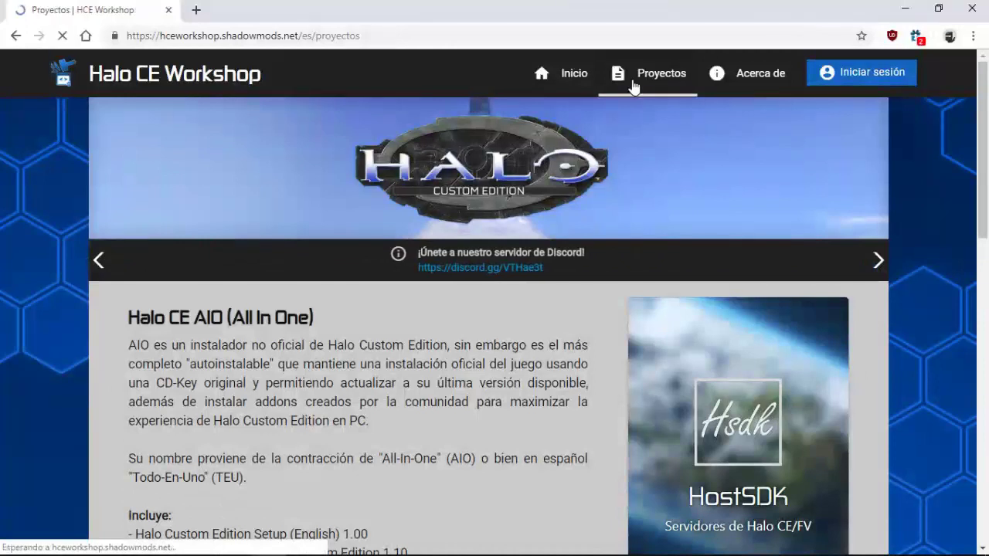
pyautogui.scroll(-2, 413, 235)
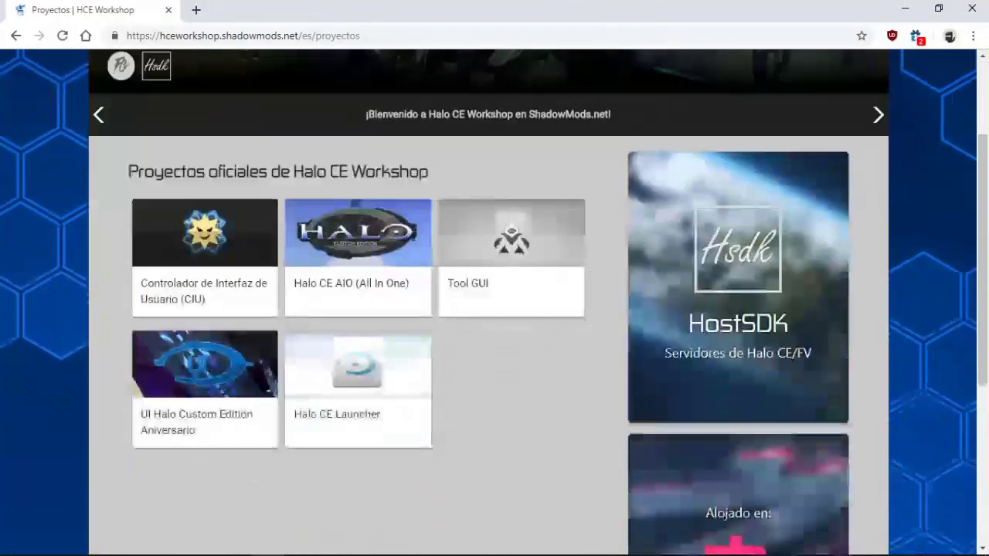
pyautogui.click(408, 384)
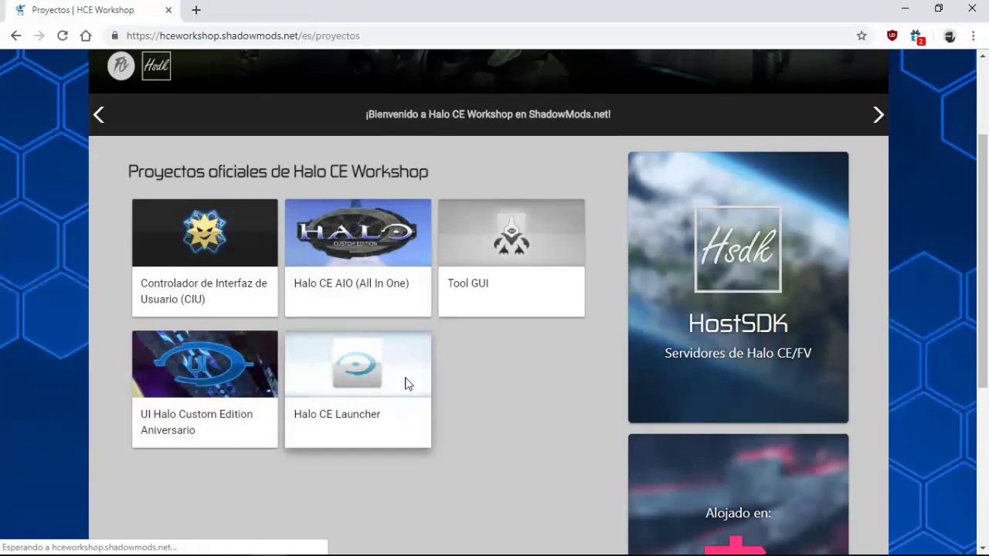
pyautogui.scroll(-4, 407, 385)
pyautogui.scroll(-5, 407, 384)
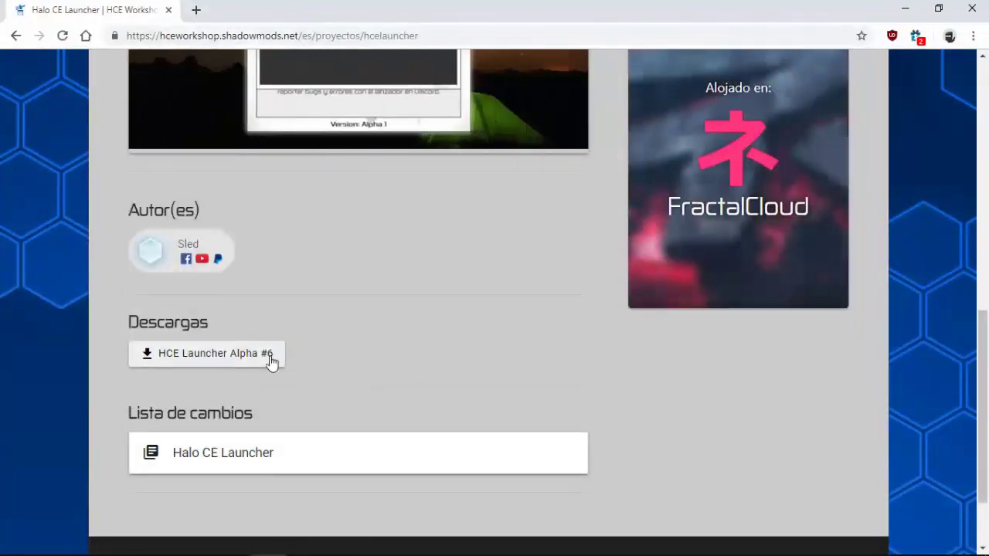
pyautogui.scroll(2, 302, 340)
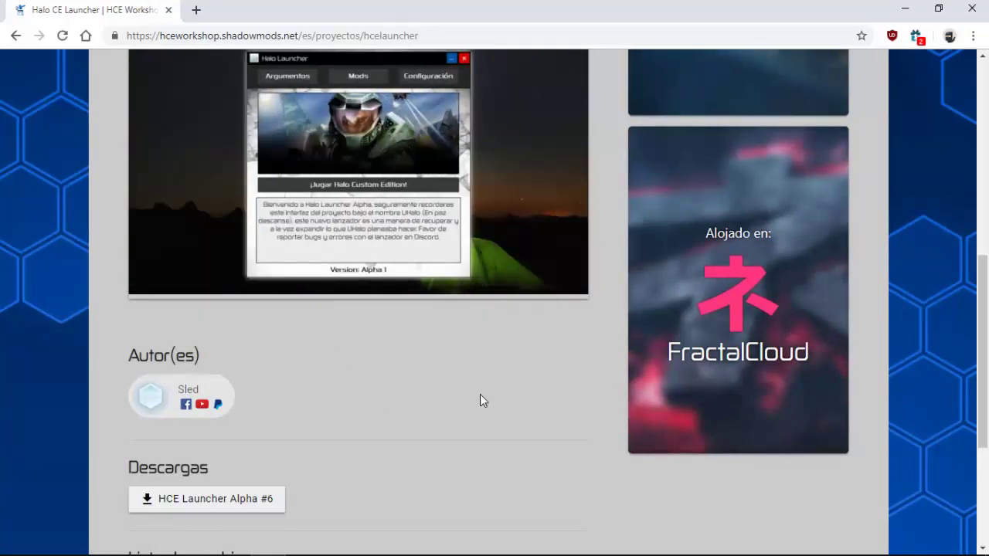
pyautogui.scroll(-2, 480, 400)
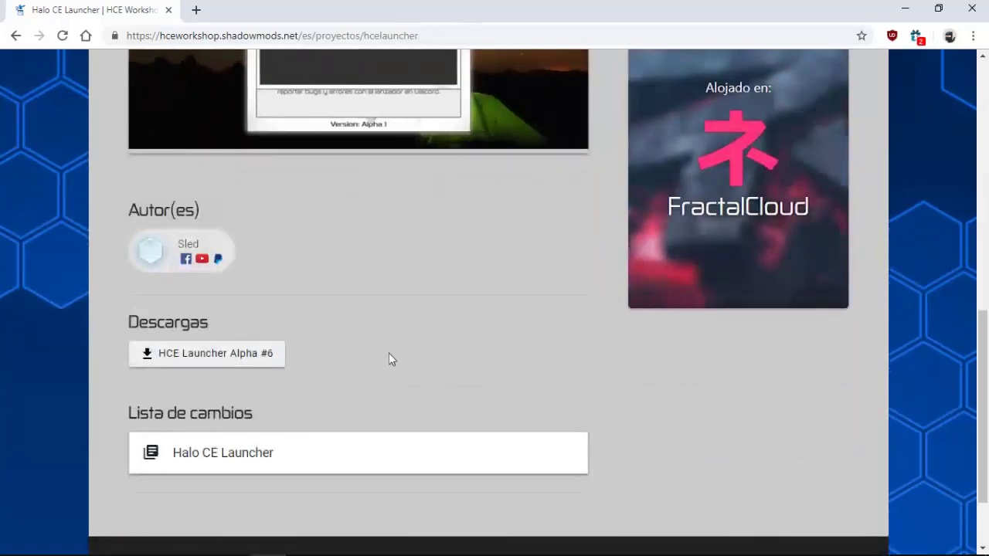
pyautogui.scroll(10, 415, 375)
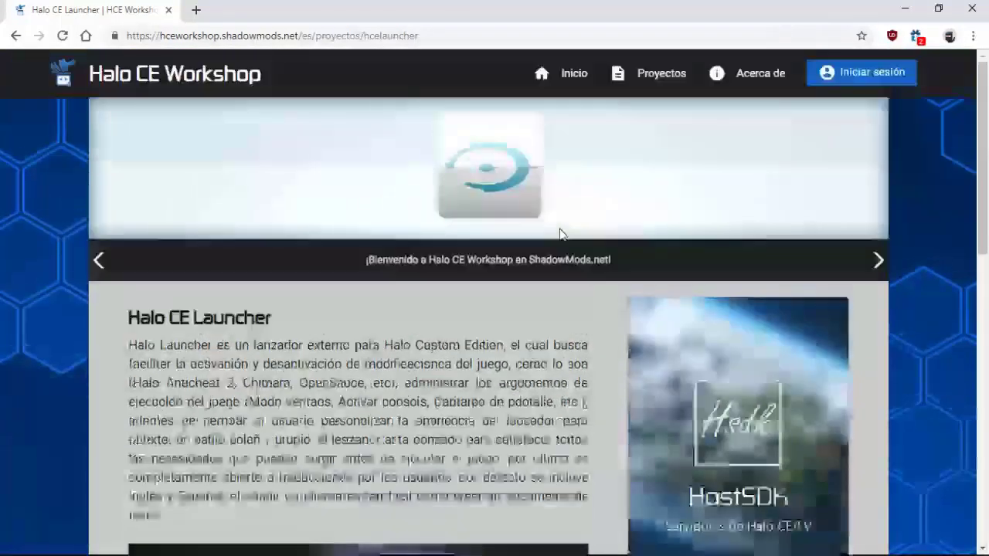
pyautogui.click(659, 89)
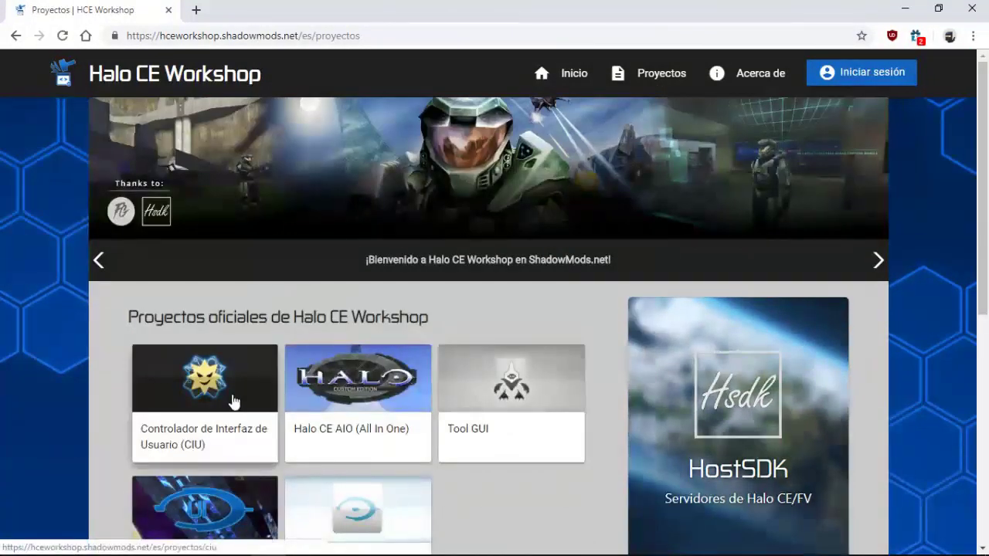
pyautogui.click(230, 402)
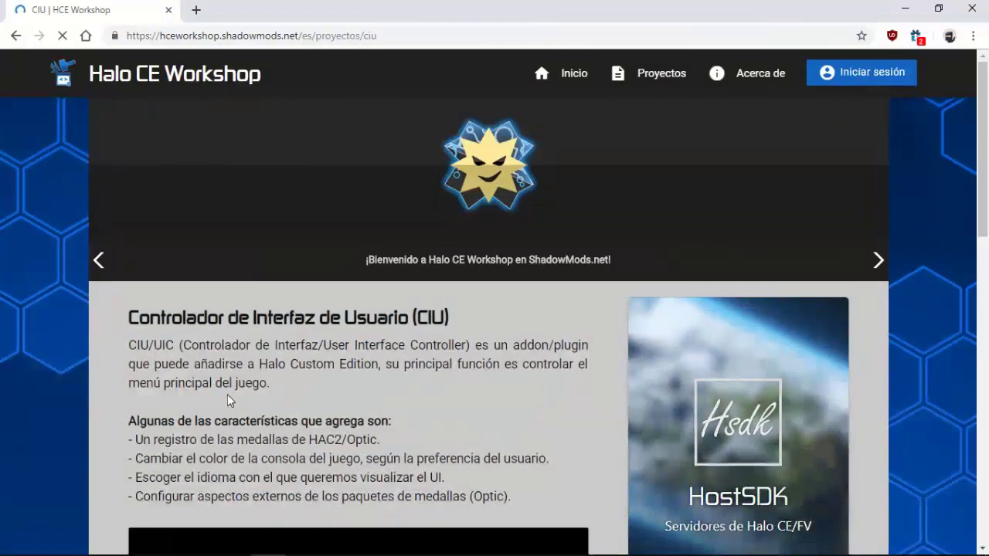
pyautogui.scroll(-4, 227, 394)
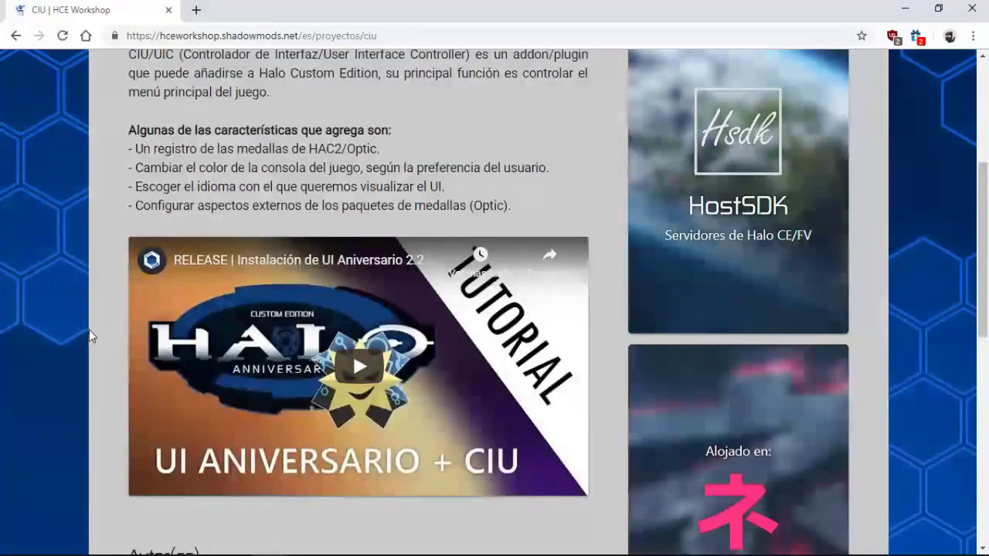
pyautogui.scroll(-3, 90, 332)
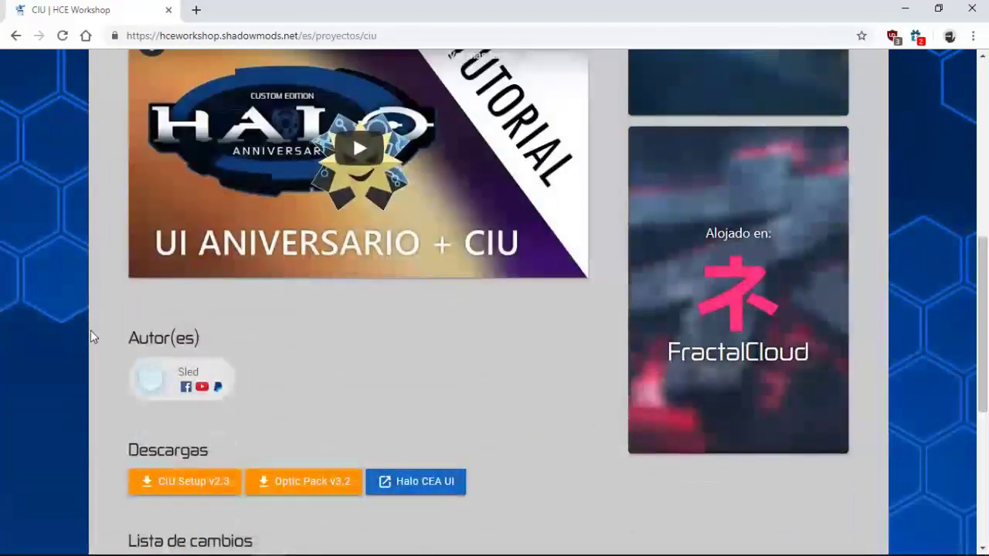
pyautogui.scroll(-1, 90, 336)
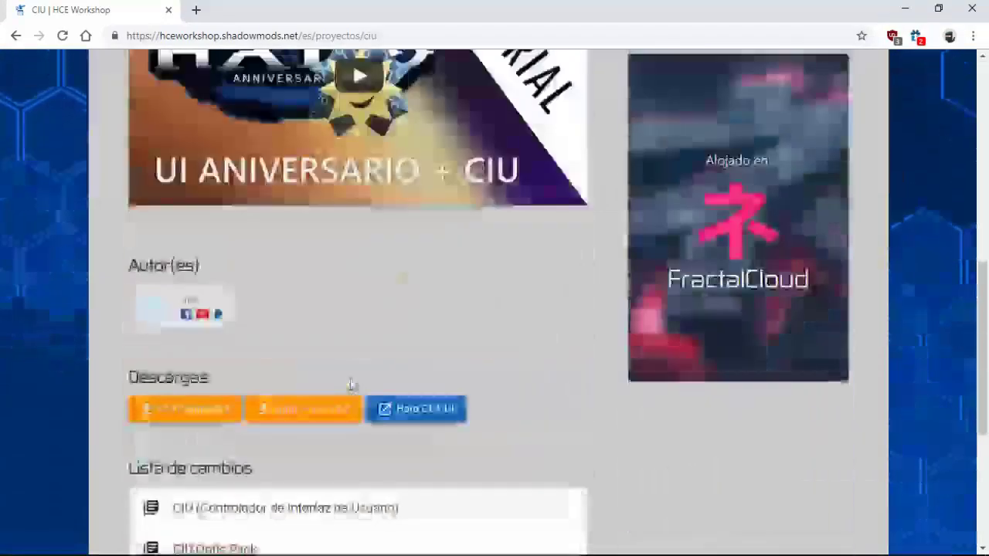
pyautogui.scroll(-3, 351, 384)
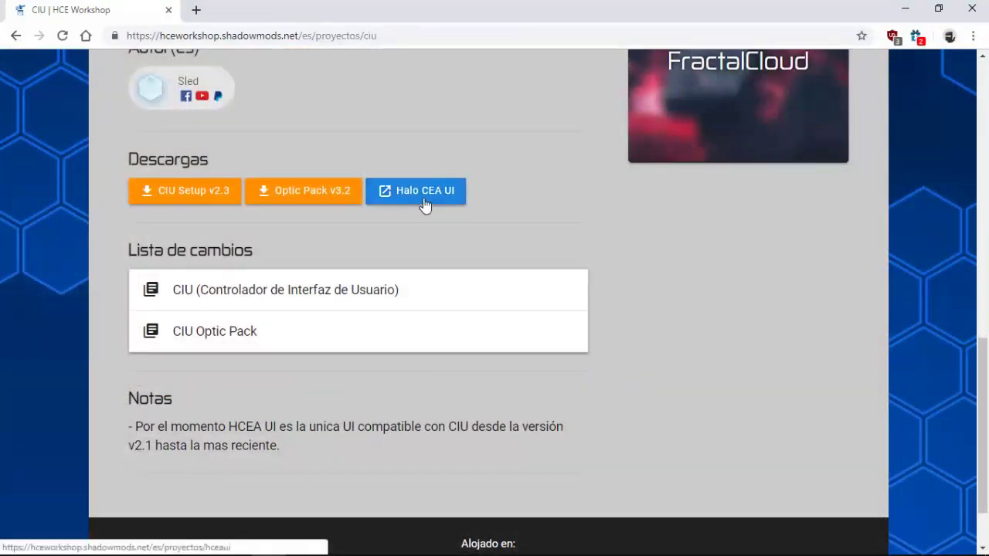
pyautogui.scroll(10, 541, 220)
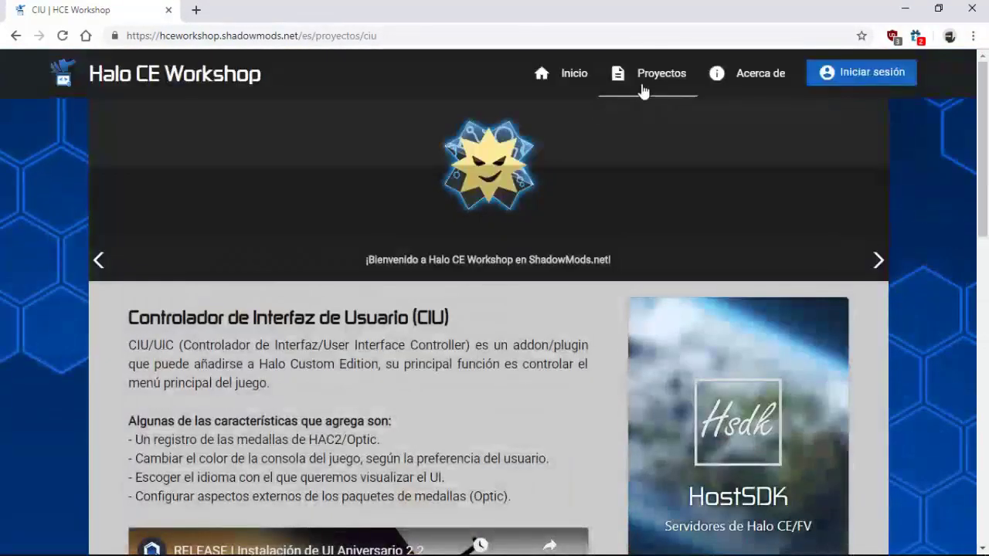
pyautogui.click(645, 83)
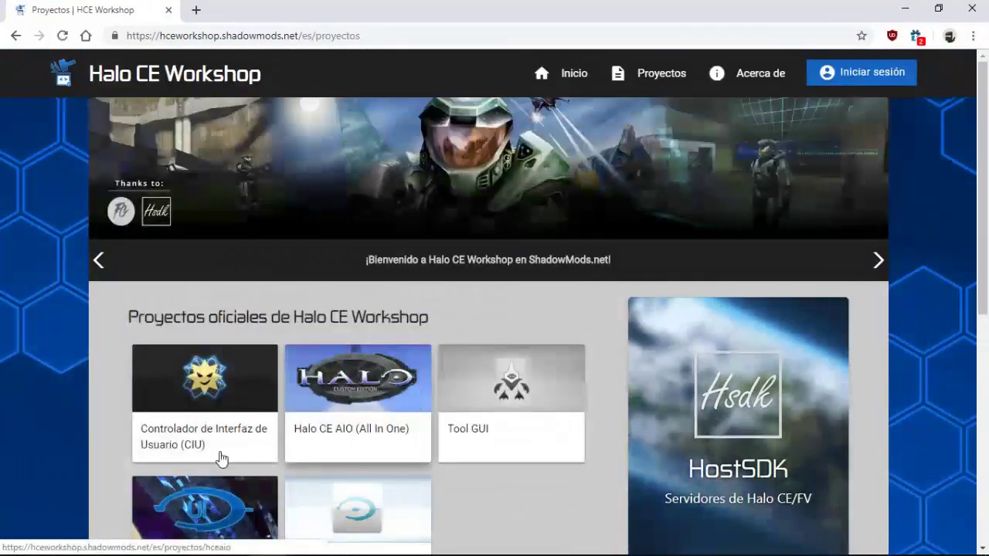
# Open the UI Halo Custom Edition Aniversario project page and check its HCEA UI Setup v2.2 download
pyautogui.scroll(-1, 224, 456)
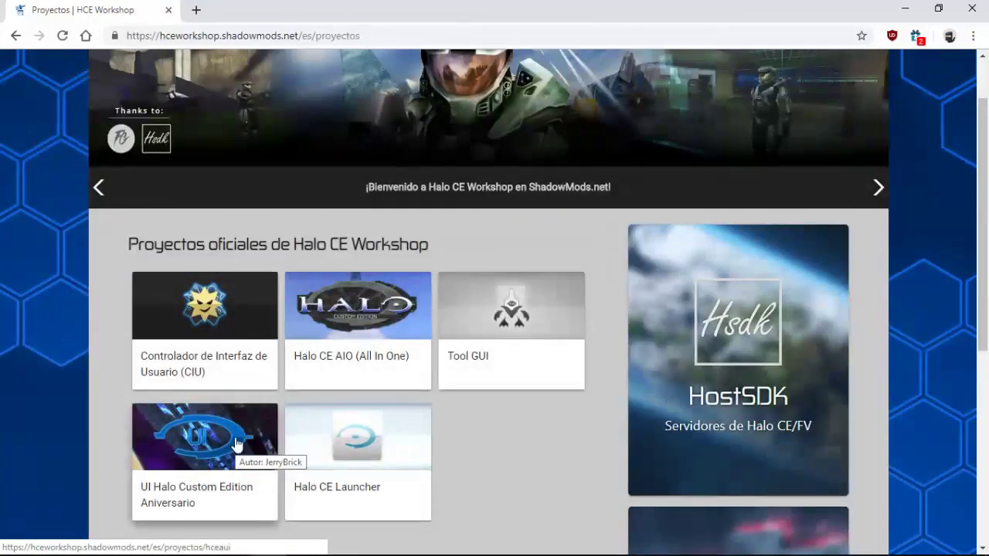
pyautogui.click(236, 444)
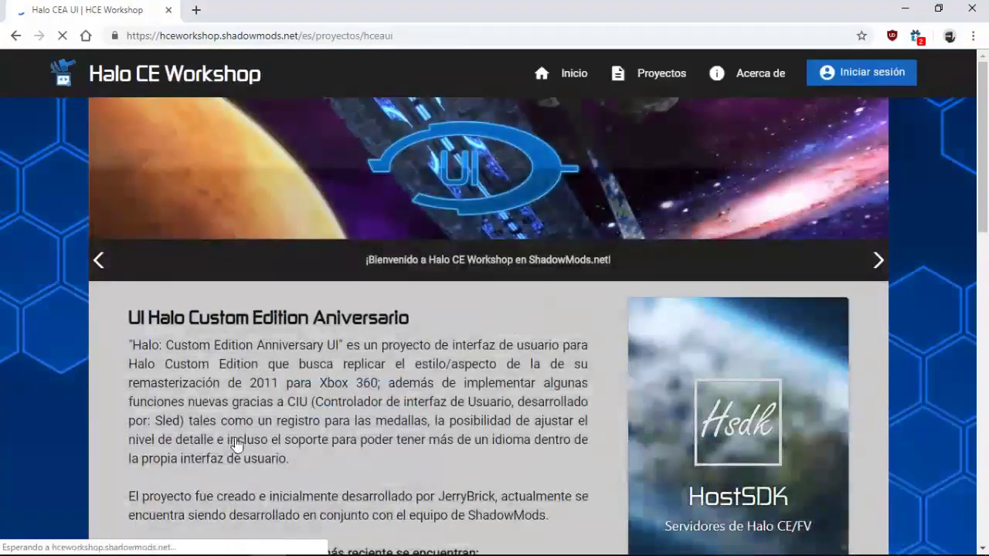
pyautogui.scroll(-4, 194, 387)
pyautogui.scroll(-7, 124, 301)
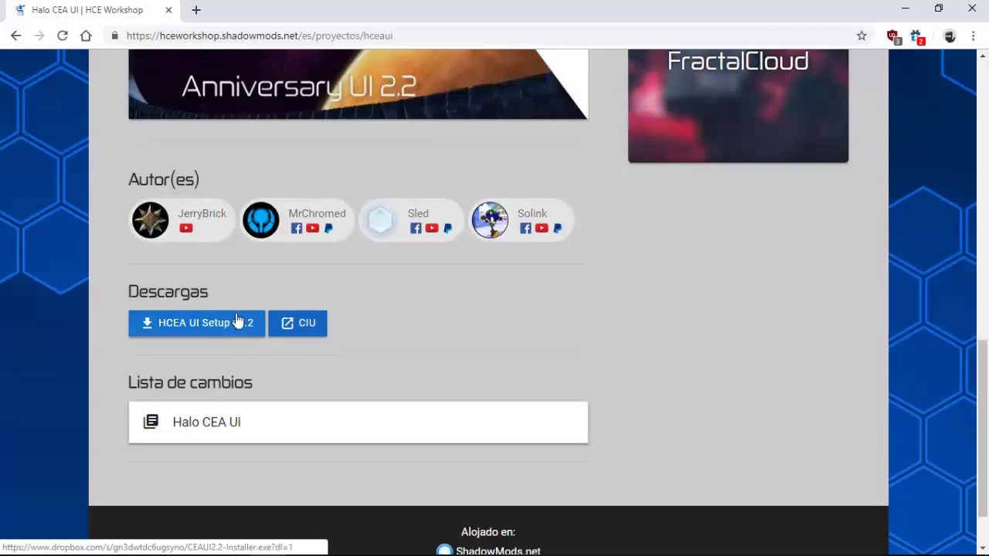
pyautogui.scroll(12, 238, 322)
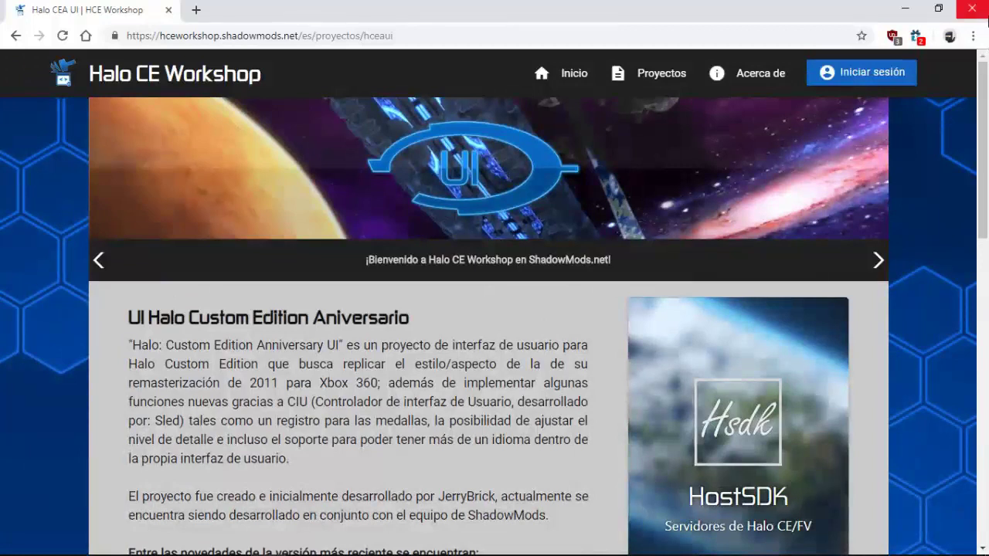
# Close Chrome and start Halo Custom Edition - AIO (1002) from the Descargas folder
pyautogui.click(974, 9)
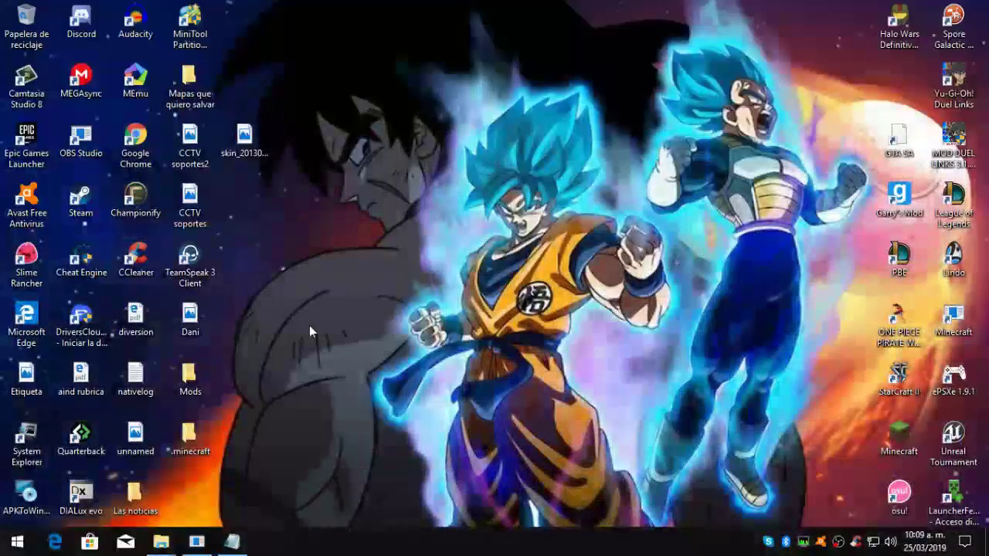
pyautogui.moveTo(161, 541)
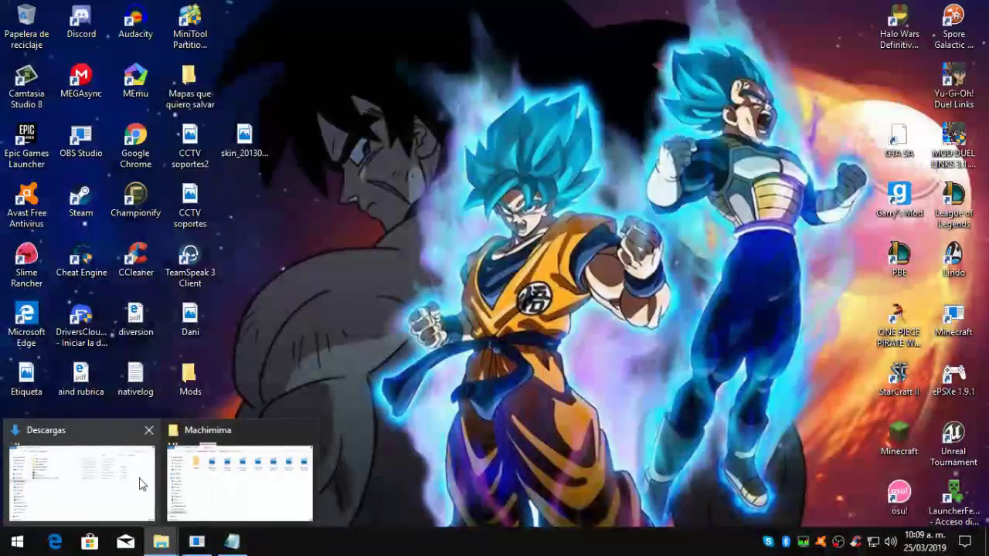
pyautogui.click(140, 485)
pyautogui.moveTo(193, 319); pyautogui.dragTo(300, 179)
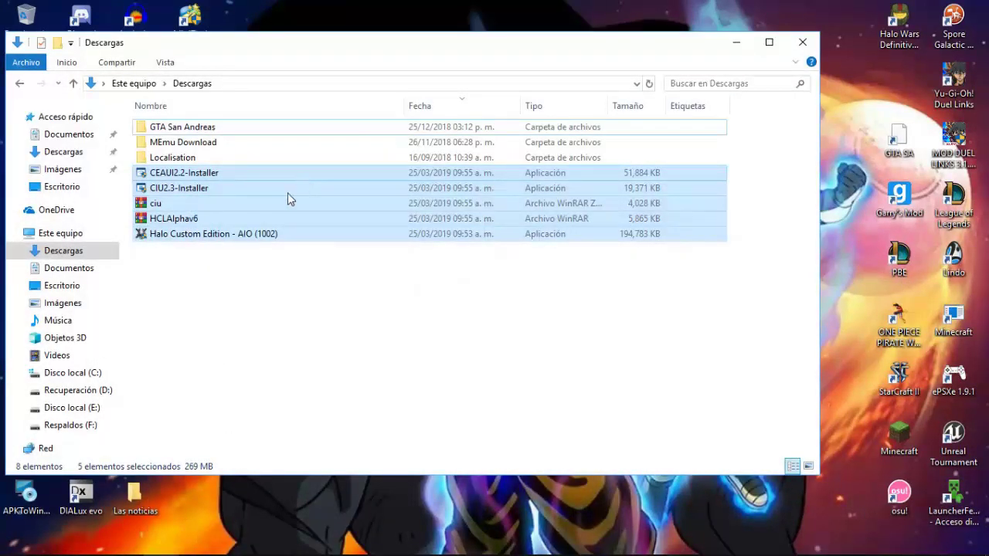
pyautogui.click(282, 267)
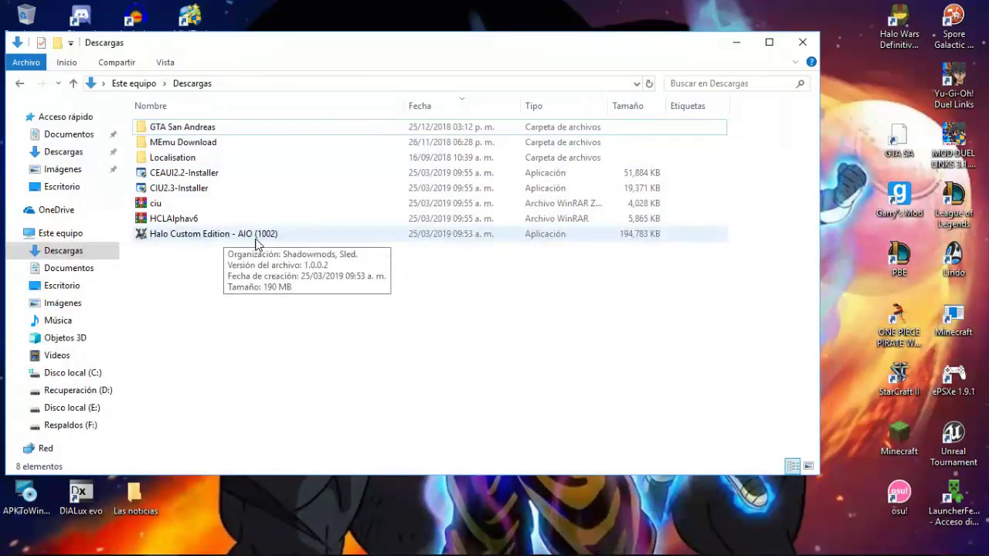
pyautogui.click(258, 241)
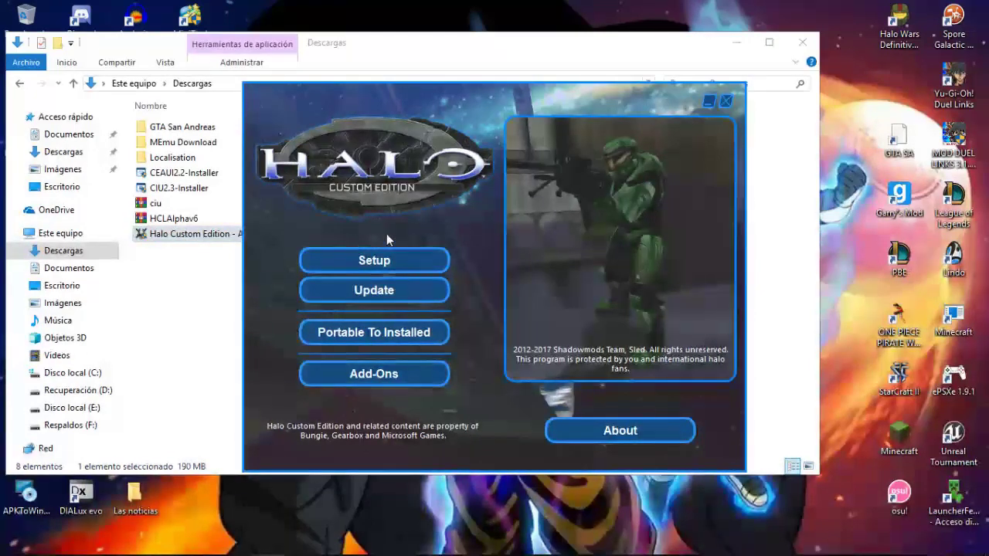
# Launch Setup, accept the English EULA, and begin the Halo Custom Edition installation
pyautogui.moveTo(408, 259)
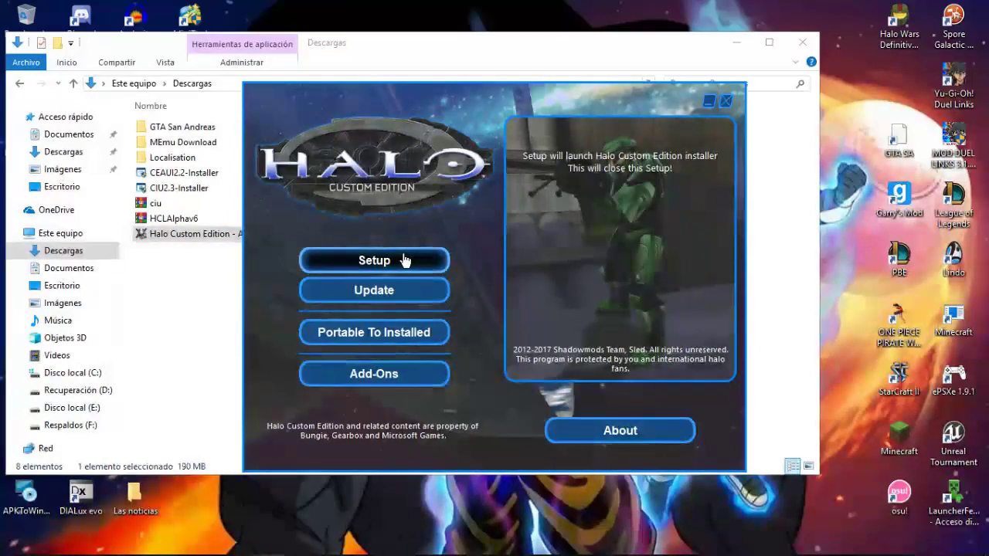
pyautogui.click(405, 260)
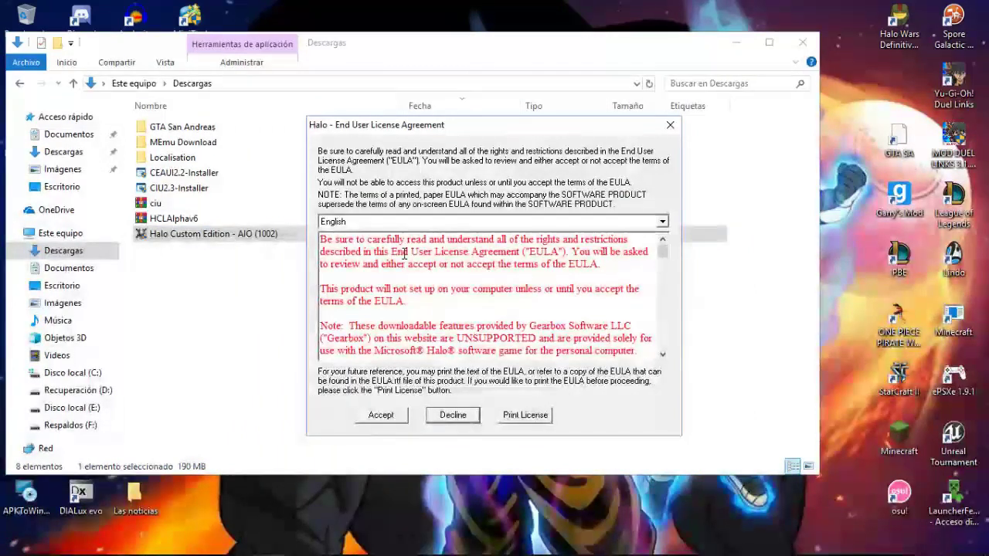
pyautogui.click(663, 221)
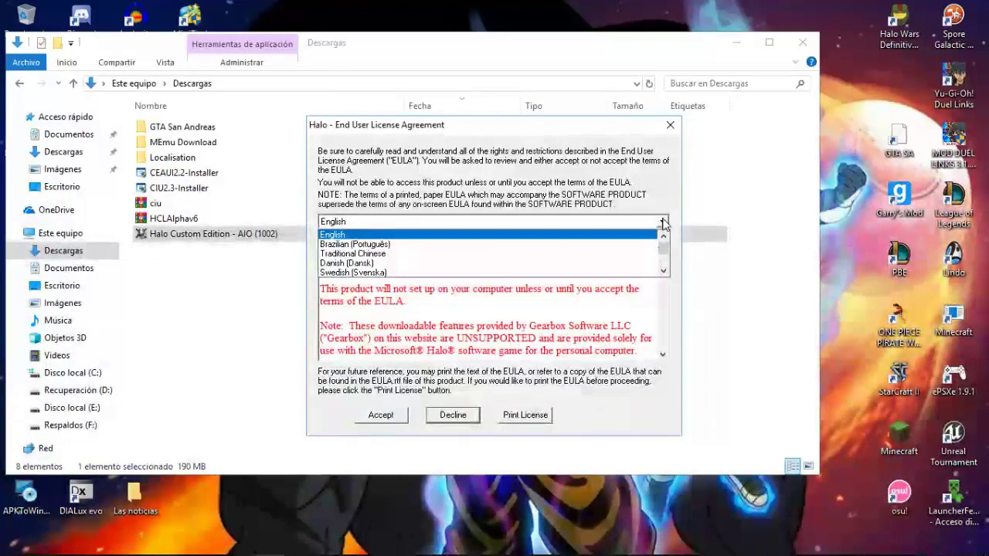
pyautogui.click(638, 235)
pyautogui.click(382, 415)
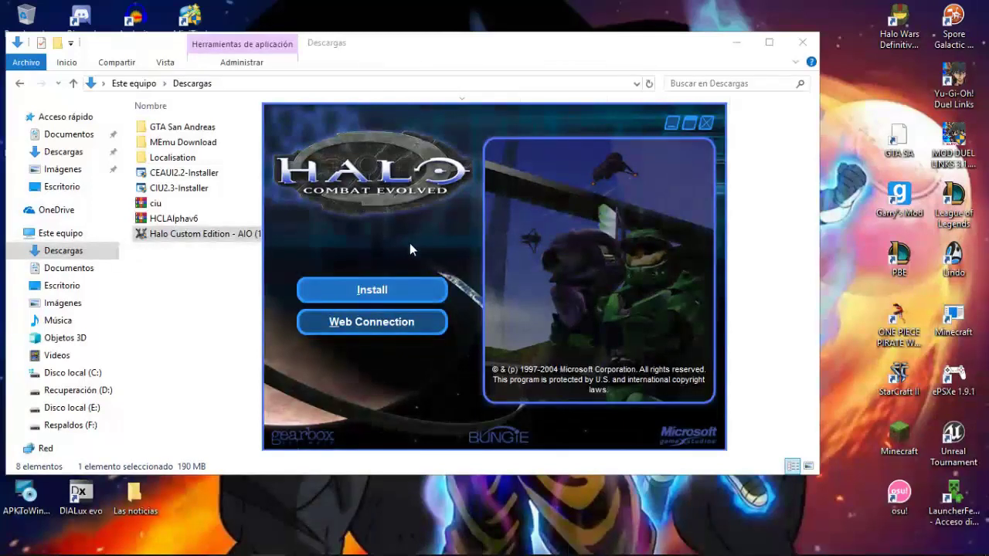
pyautogui.click(445, 288)
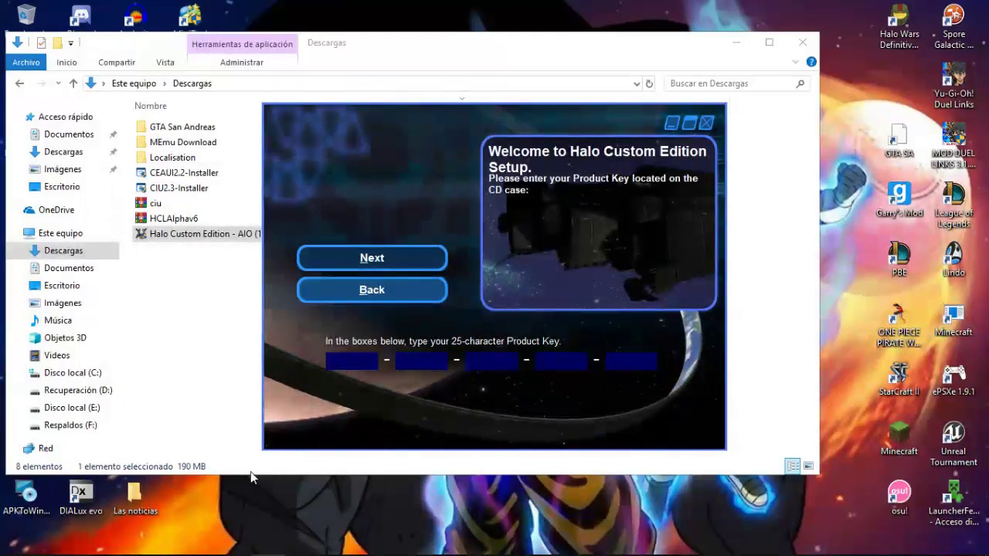
# Place the notes holding the product key on the right, with the setup window top-left
pyautogui.moveTo(236, 541)
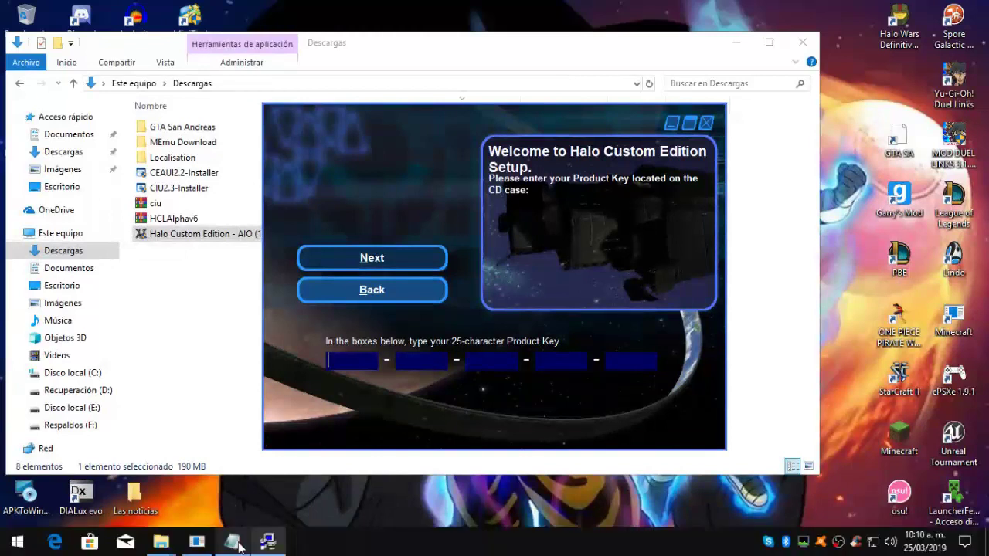
pyautogui.click(243, 490)
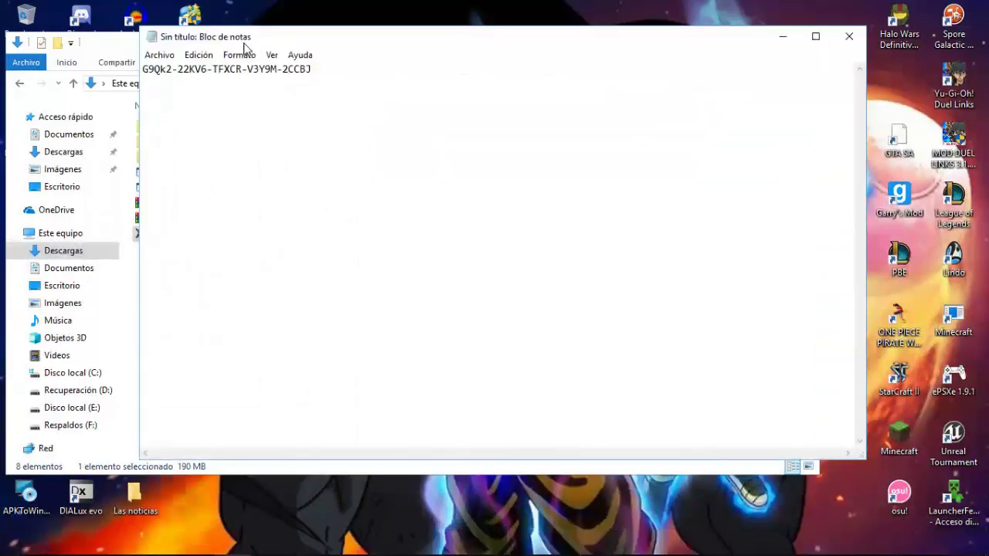
pyautogui.moveTo(394, 93); pyautogui.dragTo(773, 173)
pyautogui.moveTo(469, 114); pyautogui.dragTo(287, 11)
pyautogui.moveTo(458, 17); pyautogui.dragTo(358, 16)
# Enter the 25-character product key into the five boxes and continue past the product ID page
pyautogui.click(127, 263)
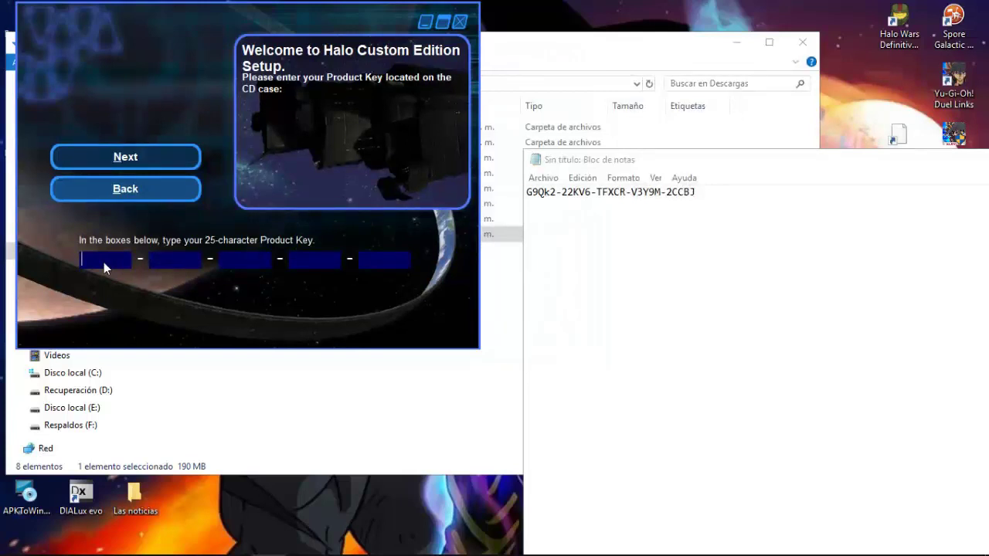
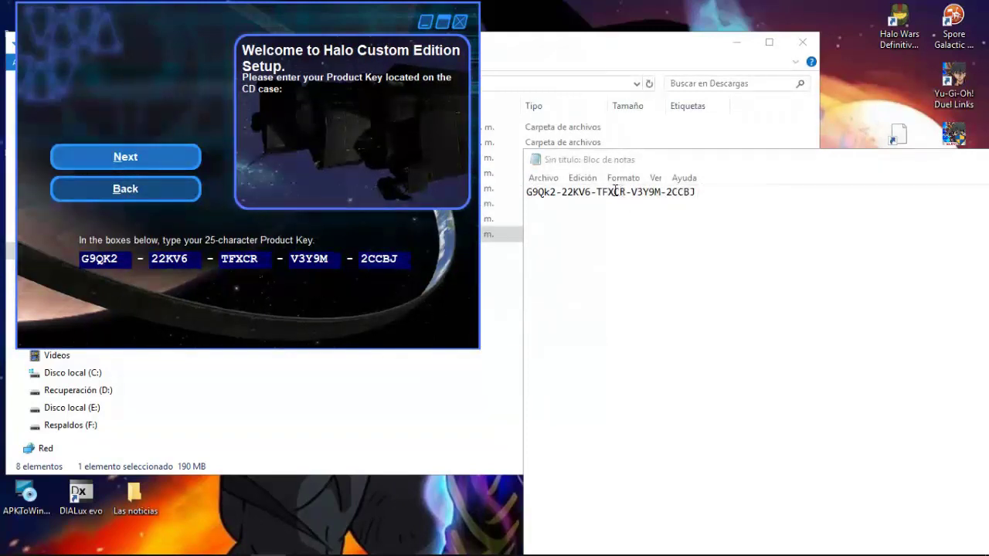
pyautogui.moveTo(609, 192); pyautogui.dragTo(621, 191)
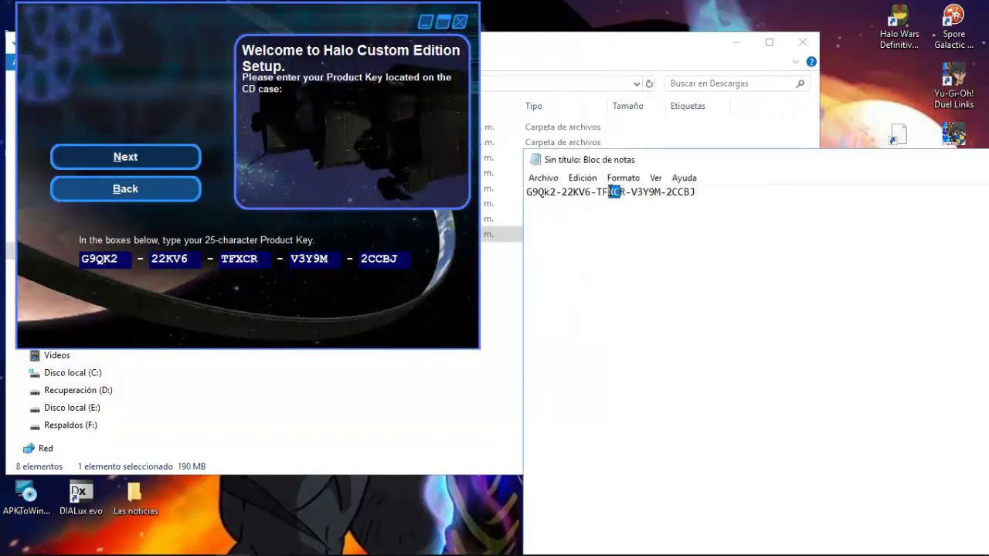
pyautogui.click(720, 205)
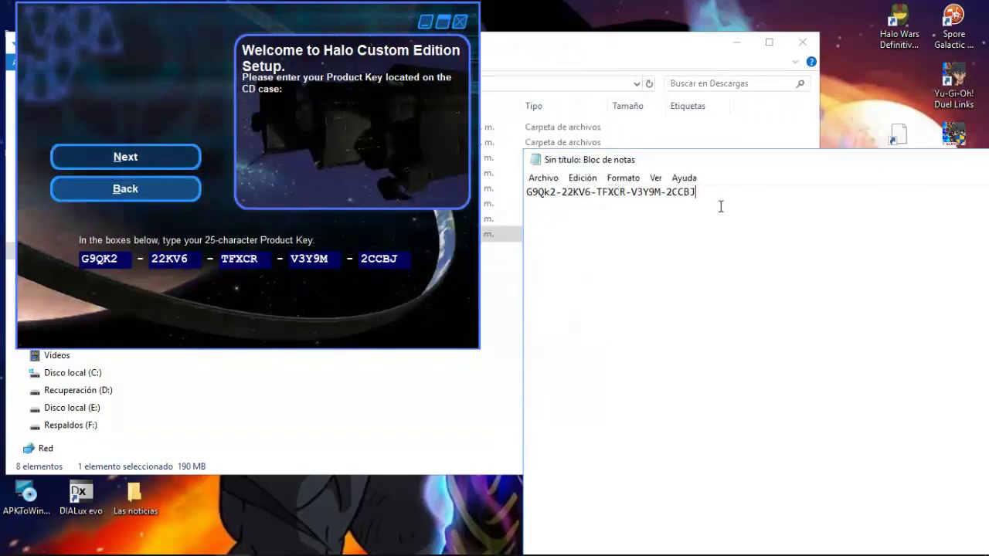
pyautogui.click(171, 155)
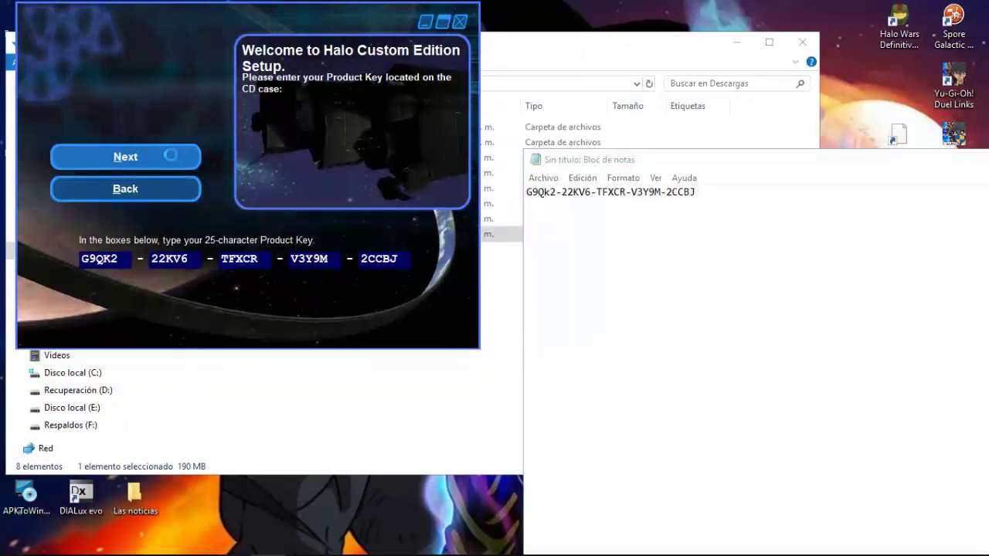
pyautogui.click(171, 157)
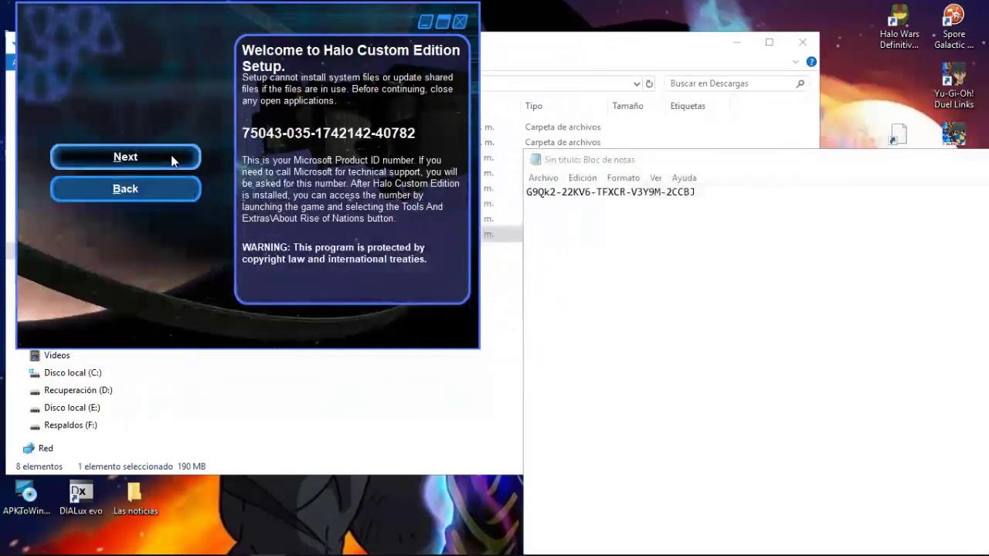
pyautogui.click(171, 154)
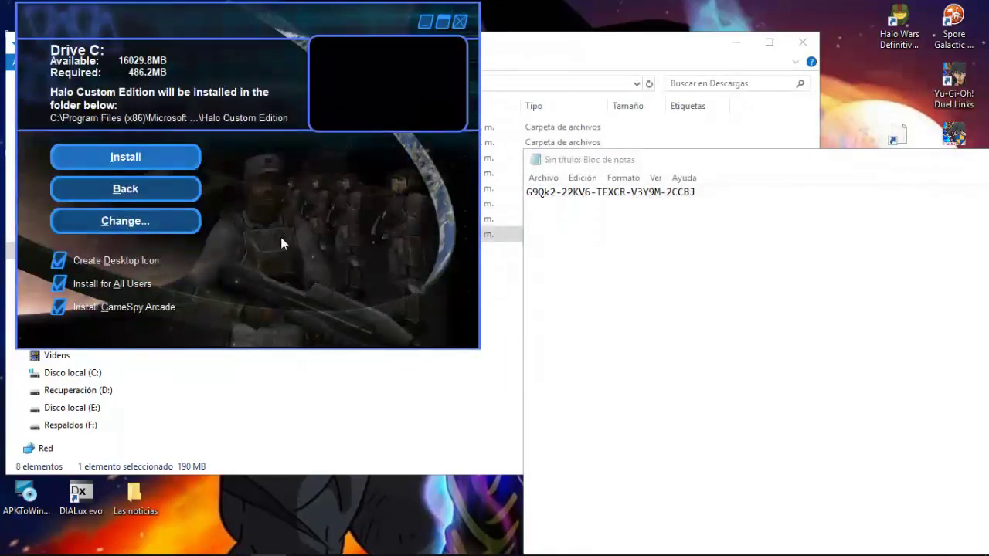
# Turn off GameSpy Arcade and all-users install, and set the install location to drive F: (Respaldos)
pyautogui.click(62, 308)
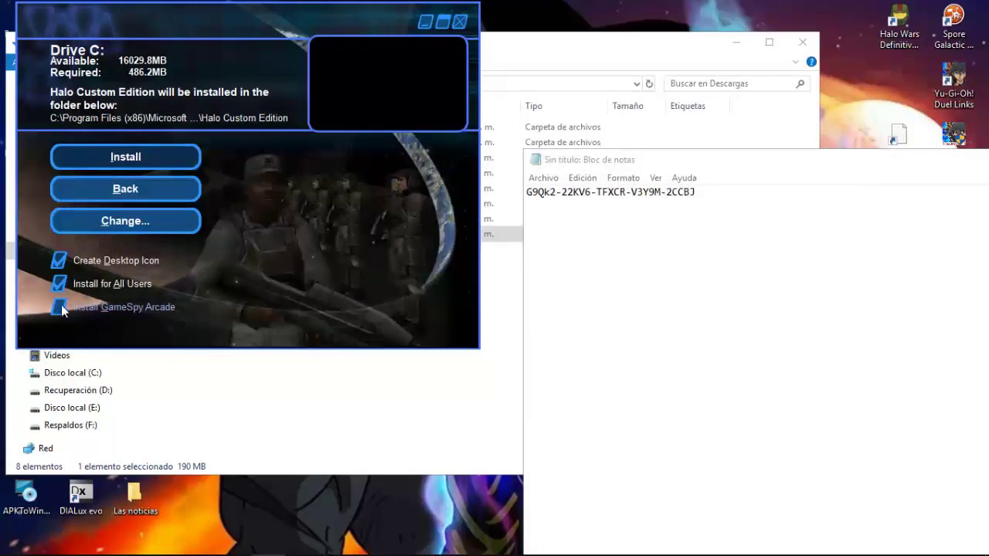
pyautogui.click(63, 284)
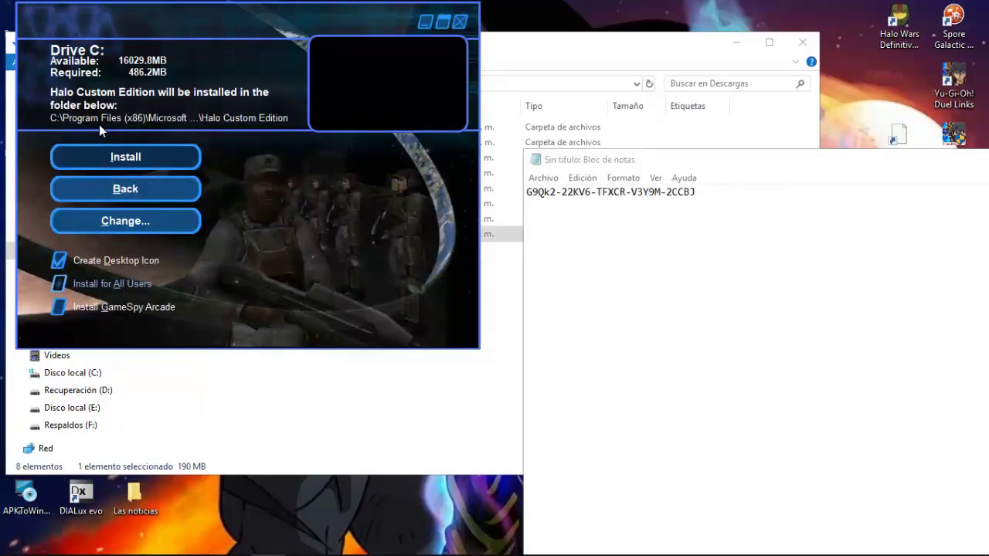
pyautogui.click(151, 221)
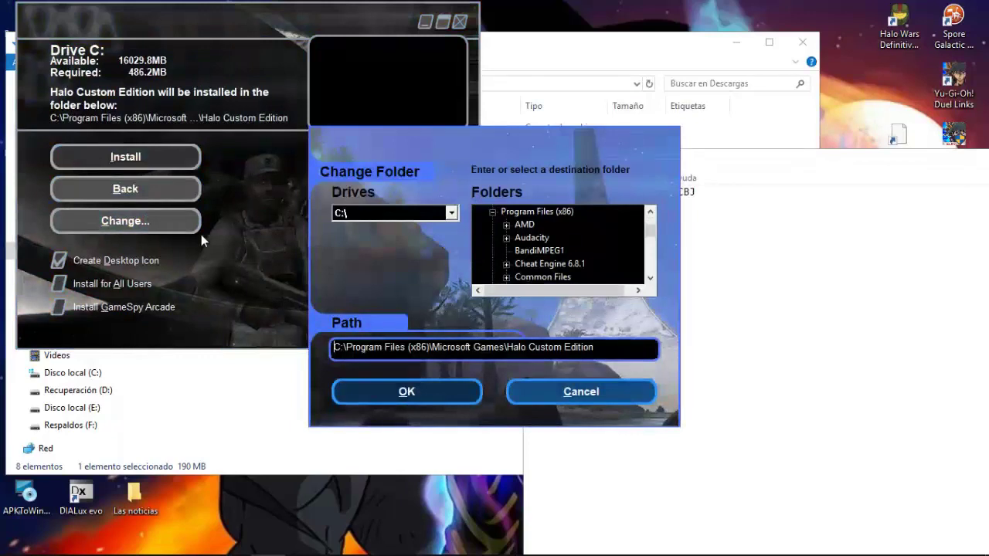
pyautogui.click(451, 213)
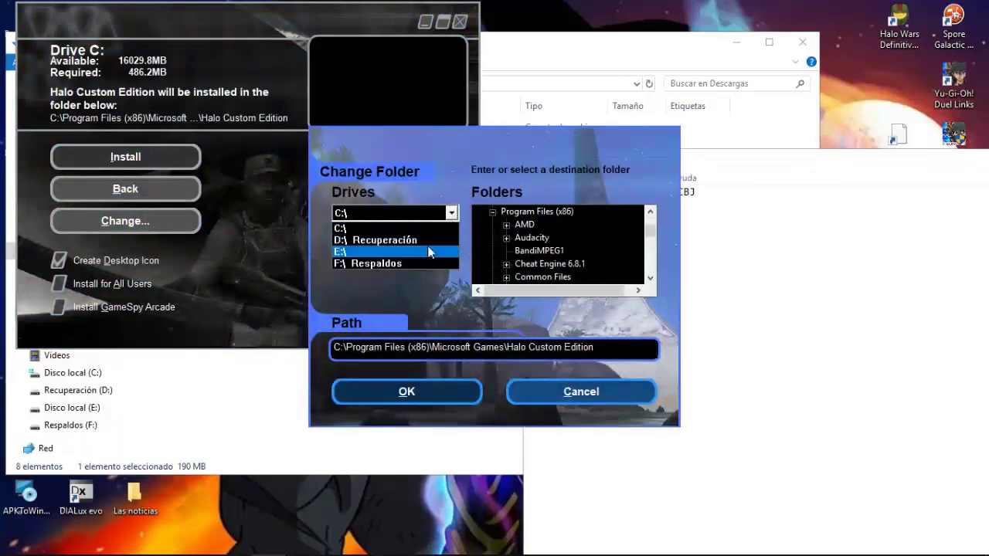
pyautogui.click(415, 263)
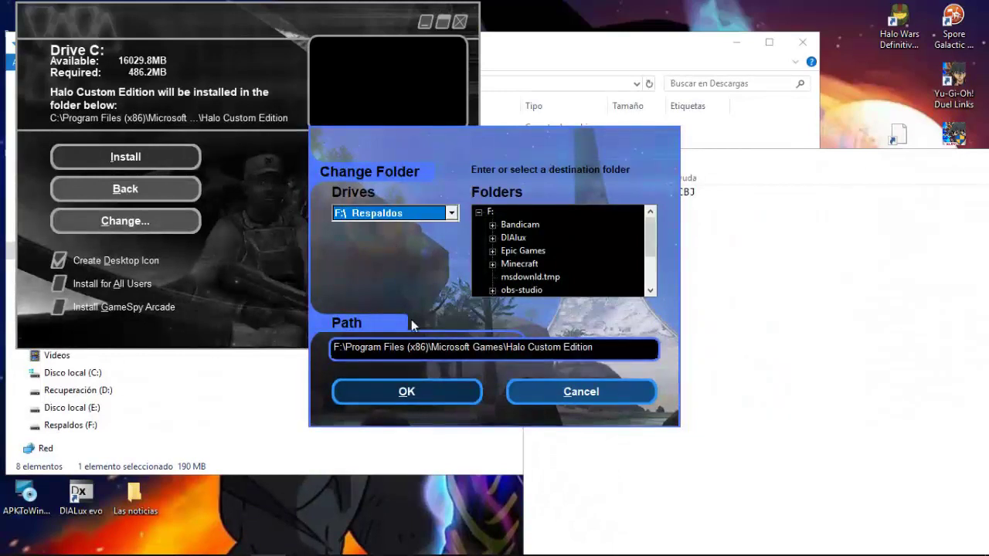
pyautogui.click(437, 392)
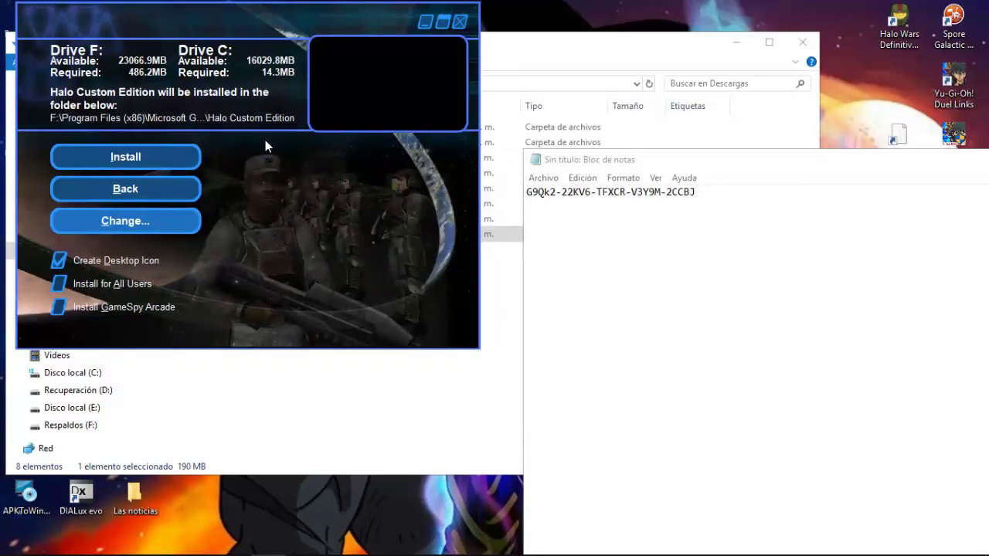
# Let setup copy the game files, minimize the notes, and close the finished setup window
pyautogui.click(181, 153)
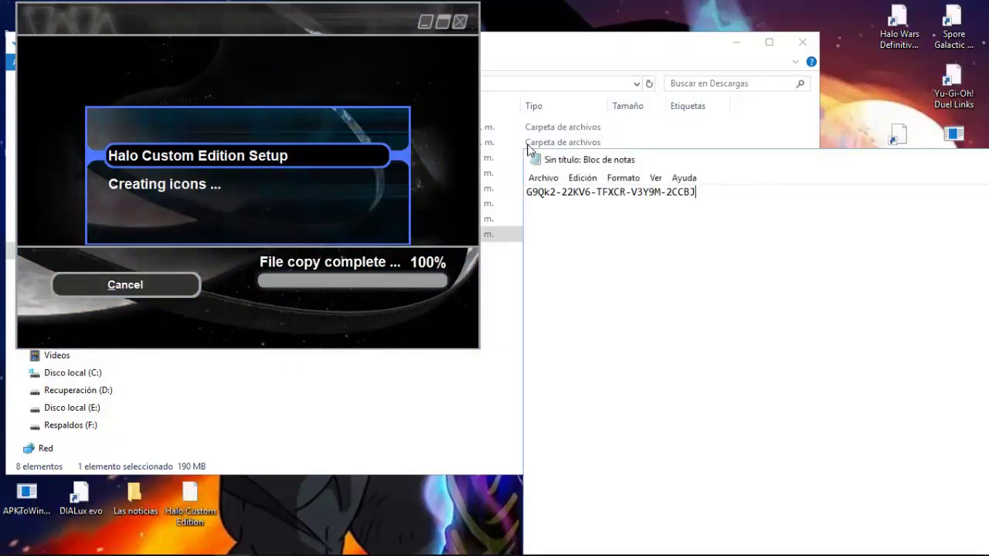
pyautogui.moveTo(686, 166); pyautogui.dragTo(406, 106)
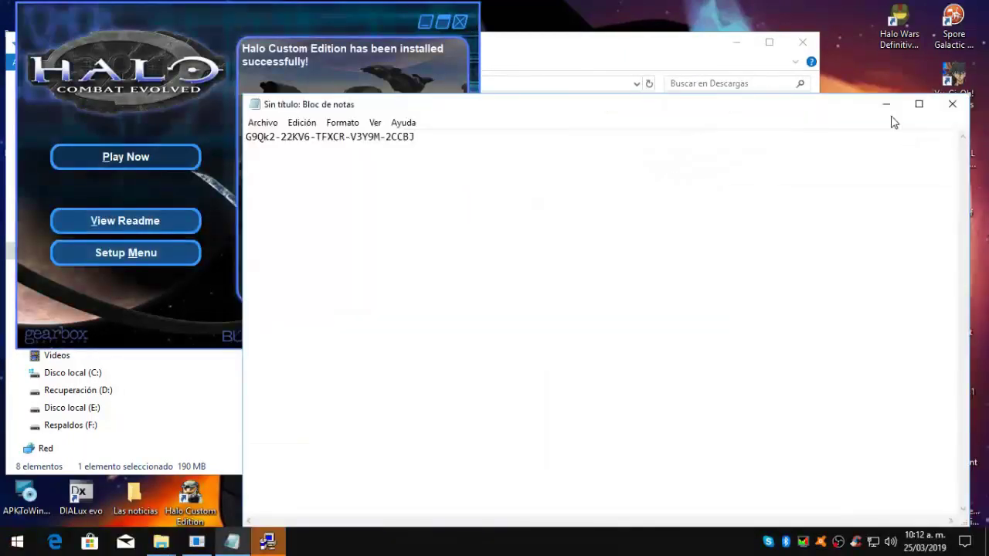
pyautogui.click(885, 107)
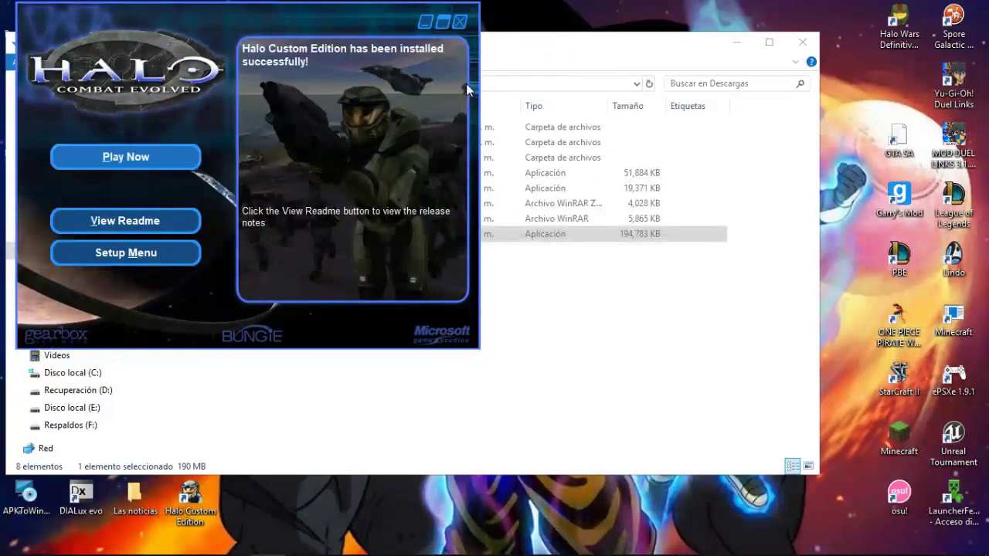
pyautogui.click(461, 24)
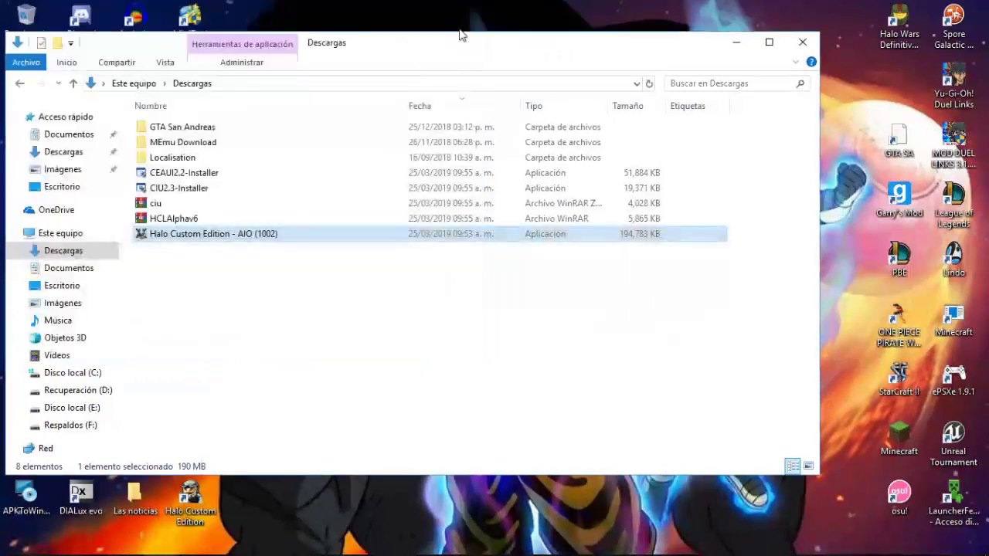
# Reopen the AIO launcher and delete the Halo Custom Edition desktop shortcut
pyautogui.doubleClick(296, 239)
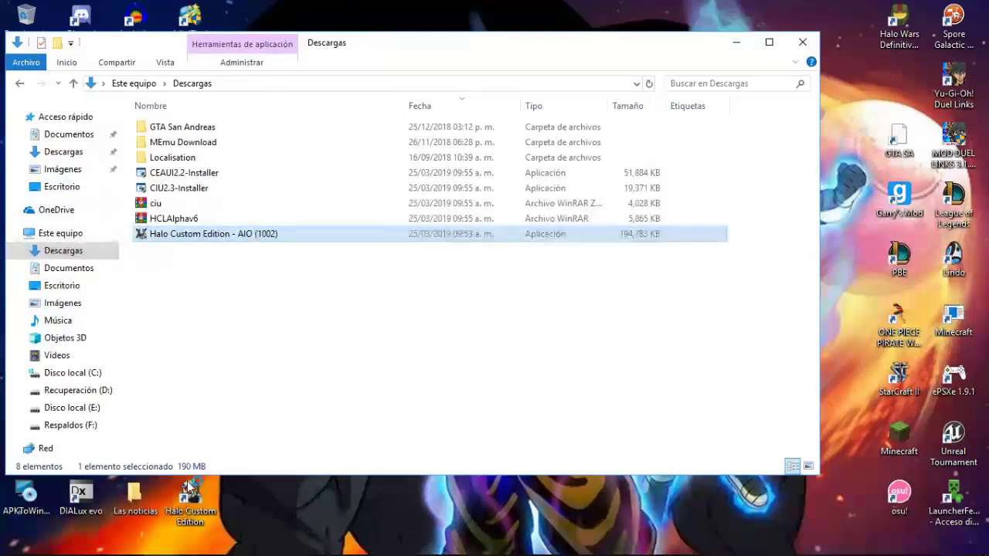
pyautogui.moveTo(190, 494); pyautogui.dragTo(902, 80)
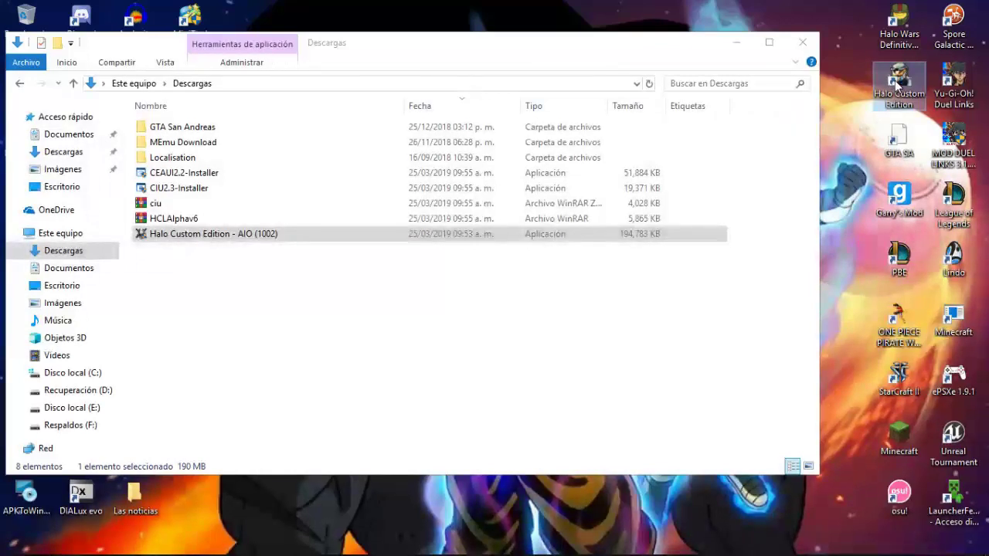
pyautogui.press('Delete')
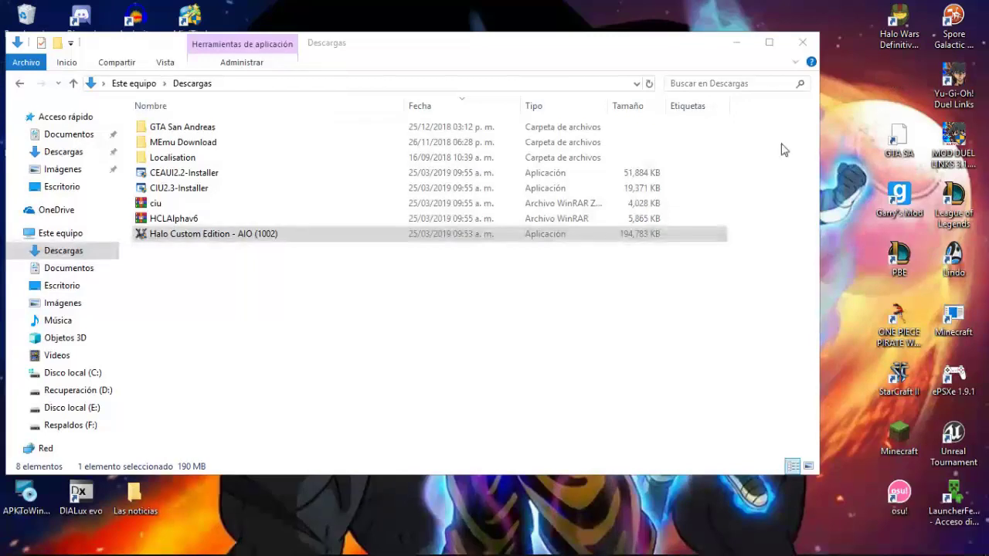
pyautogui.click(434, 292)
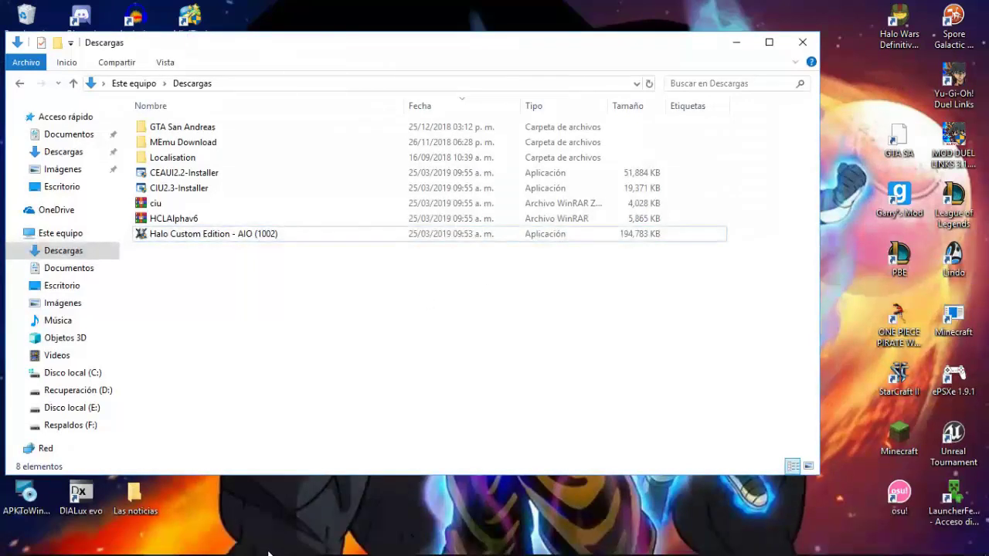
pyautogui.click(269, 541)
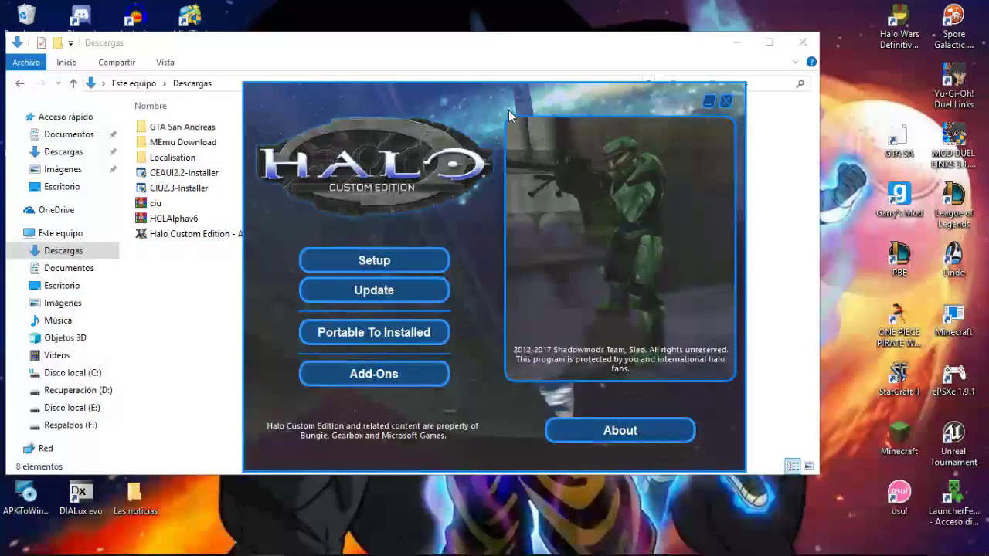
# Apply the Halo Custom Edition 1.10 update, letting ChkTrust run and confirming the success message
pyautogui.moveTo(397, 276)
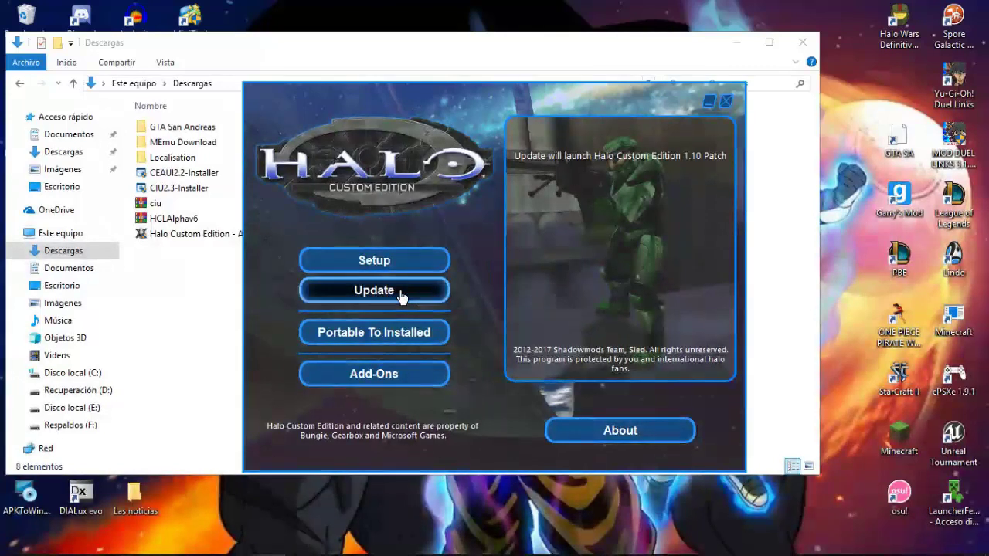
pyautogui.click(401, 296)
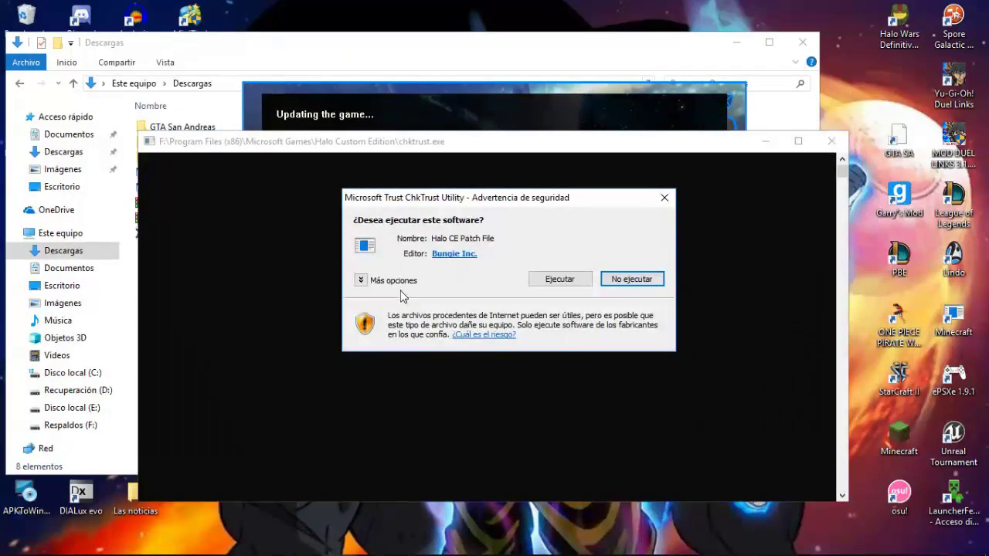
pyautogui.click(539, 281)
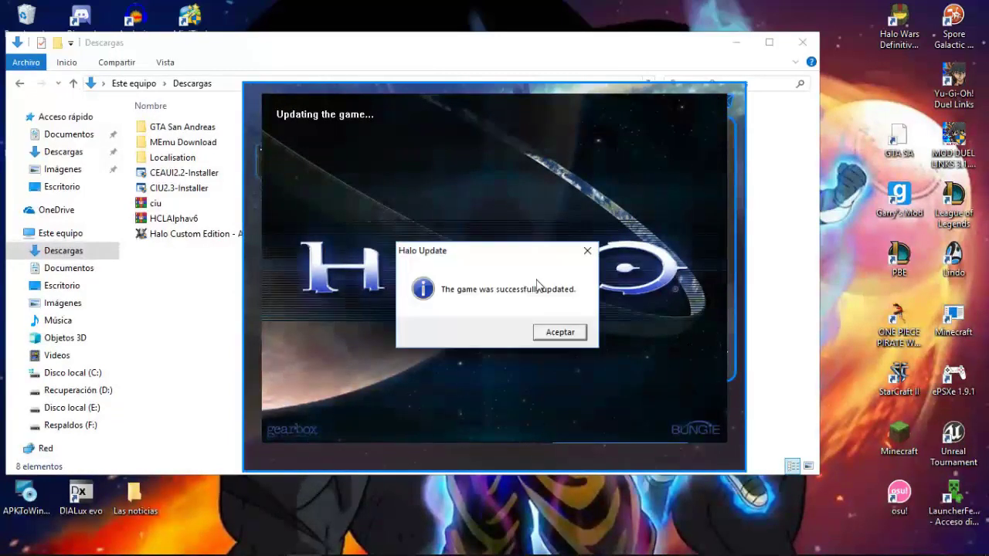
pyautogui.click(560, 333)
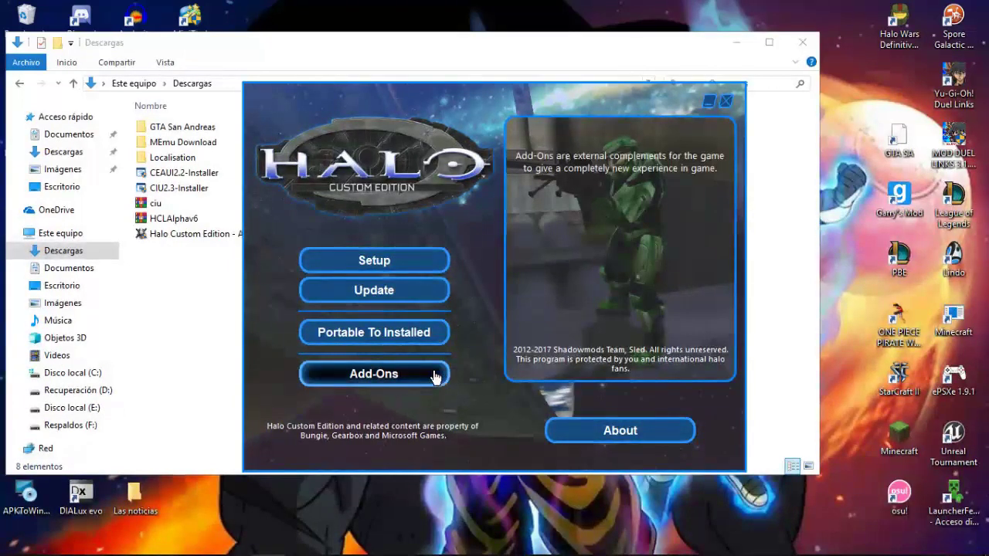
# From Add-Ons, repair the Visual C++ 2010 libraries
pyautogui.click(358, 374)
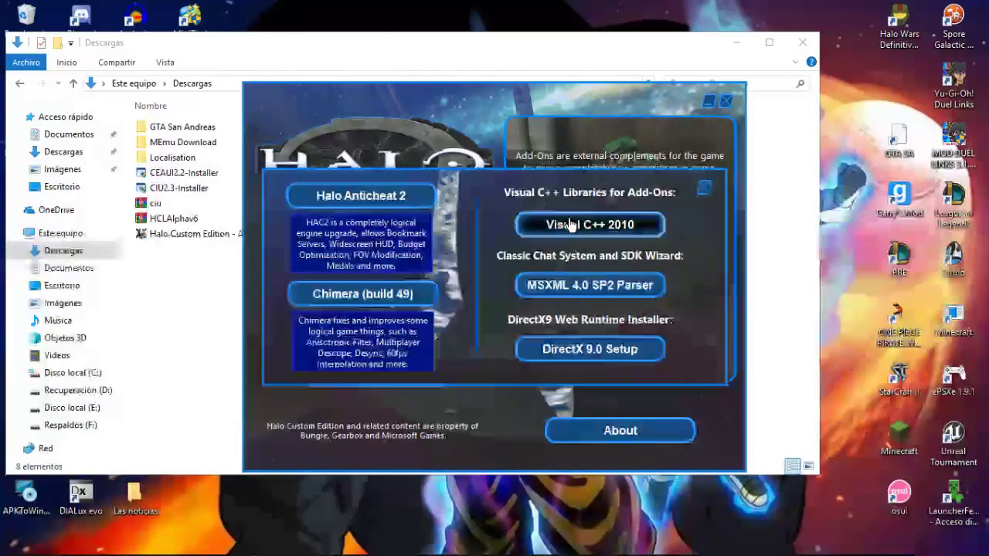
pyautogui.click(571, 224)
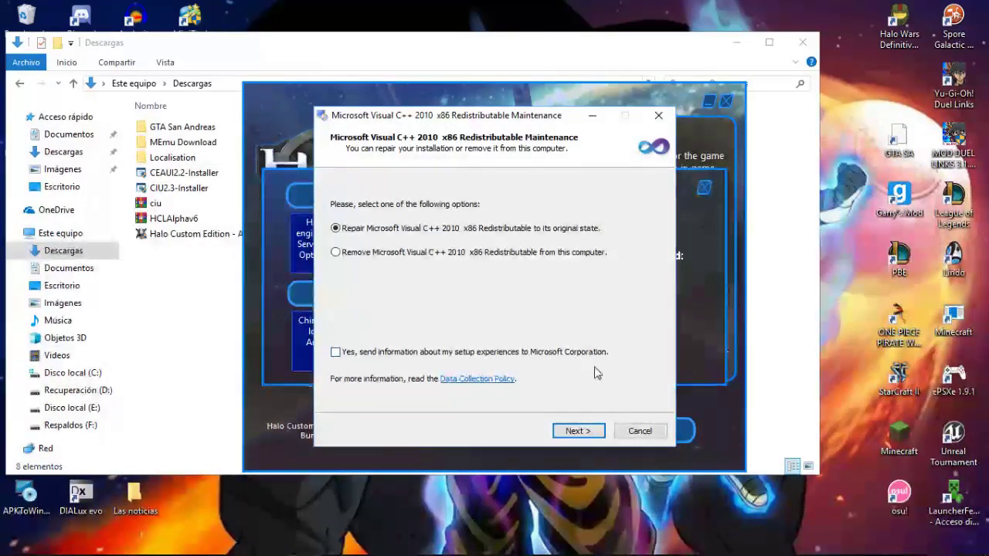
pyautogui.click(575, 434)
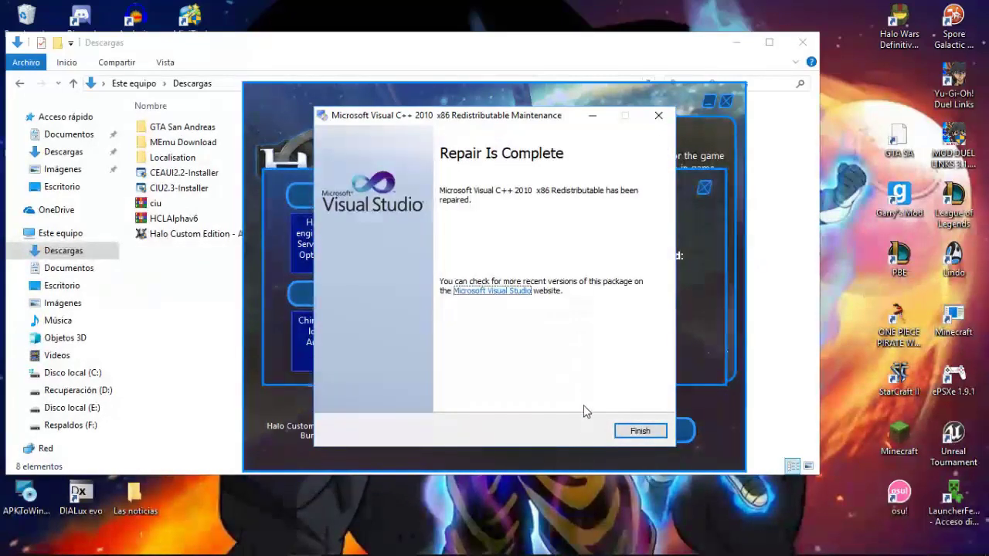
pyautogui.click(627, 434)
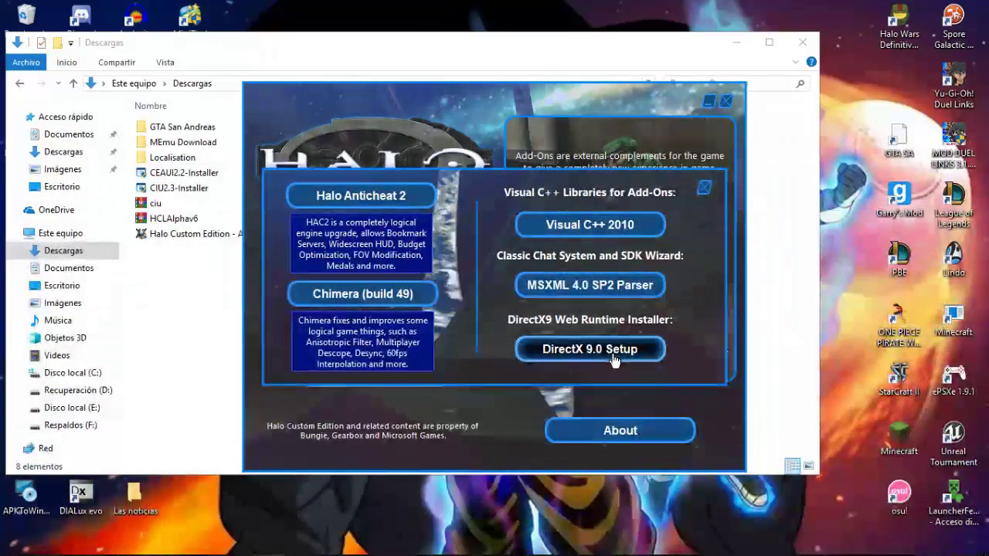
# Install DirectX 9.0, accepting the licence and declining the Bing toolbar
pyautogui.click(614, 358)
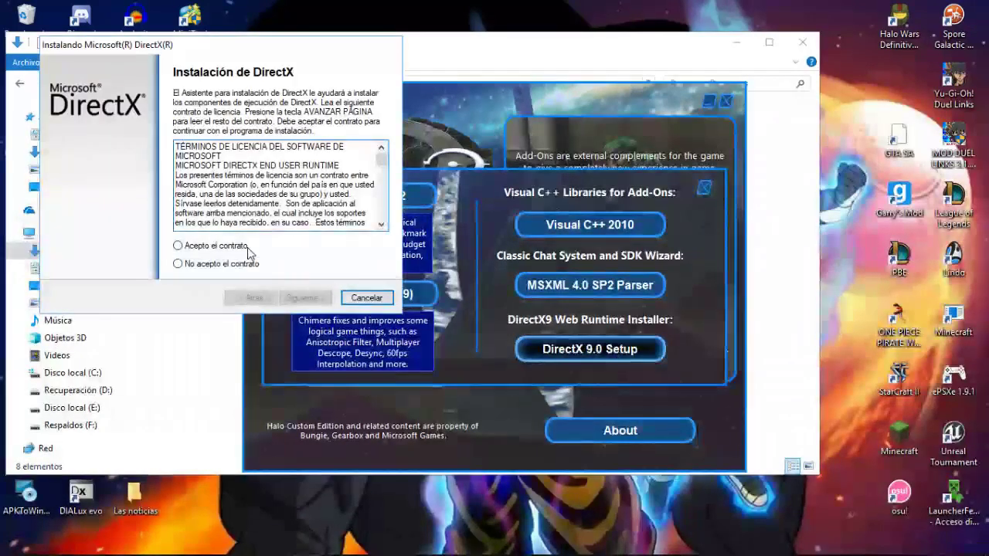
pyautogui.click(228, 246)
pyautogui.click(306, 298)
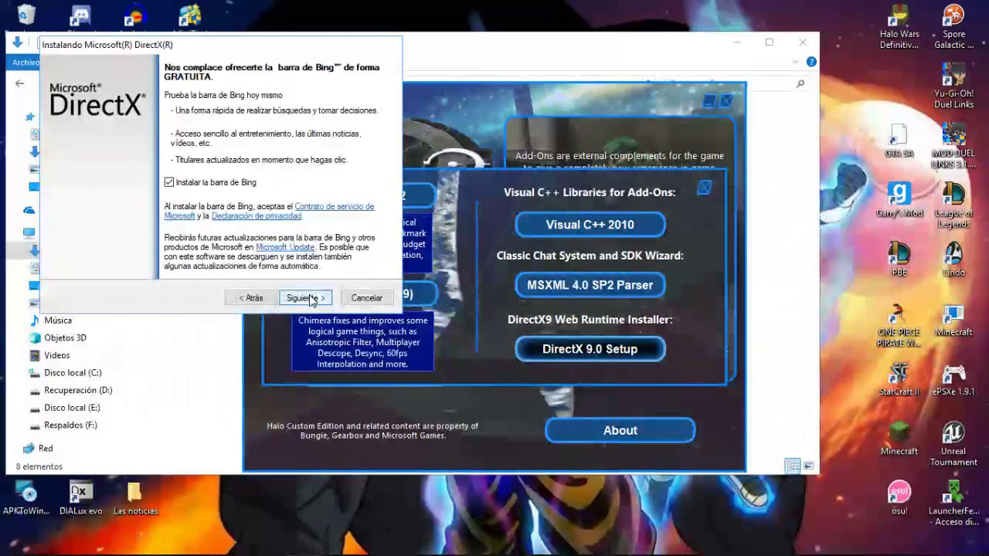
pyautogui.click(169, 183)
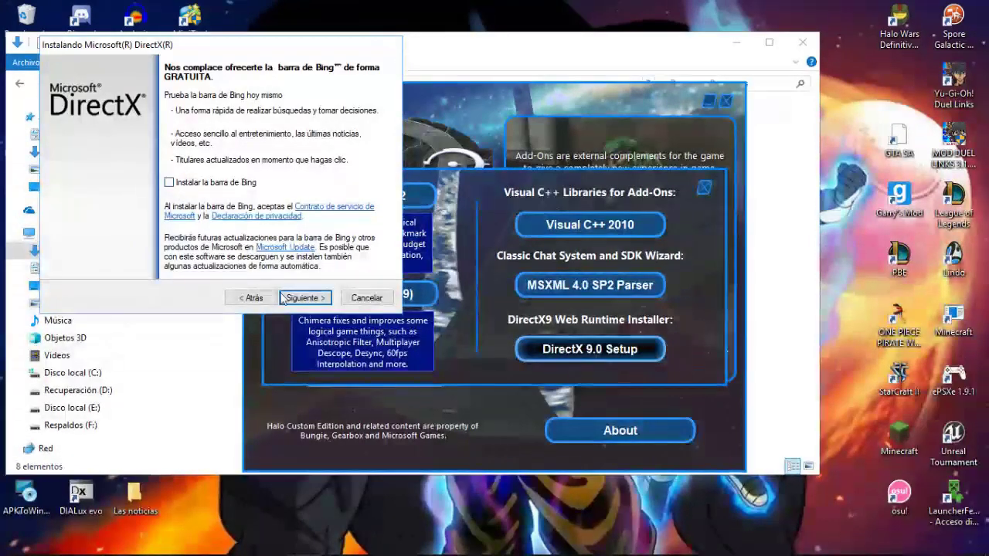
pyautogui.click(330, 299)
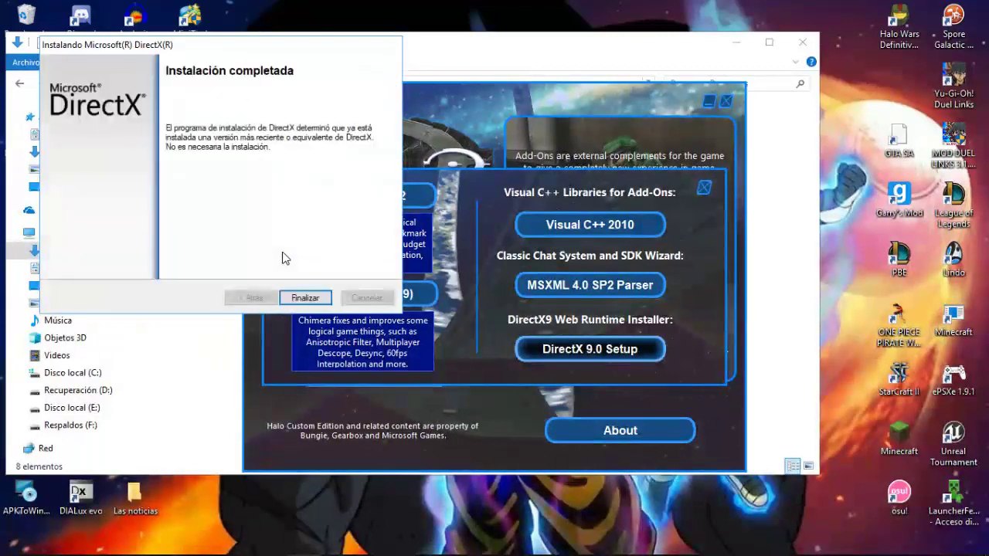
pyautogui.click(318, 296)
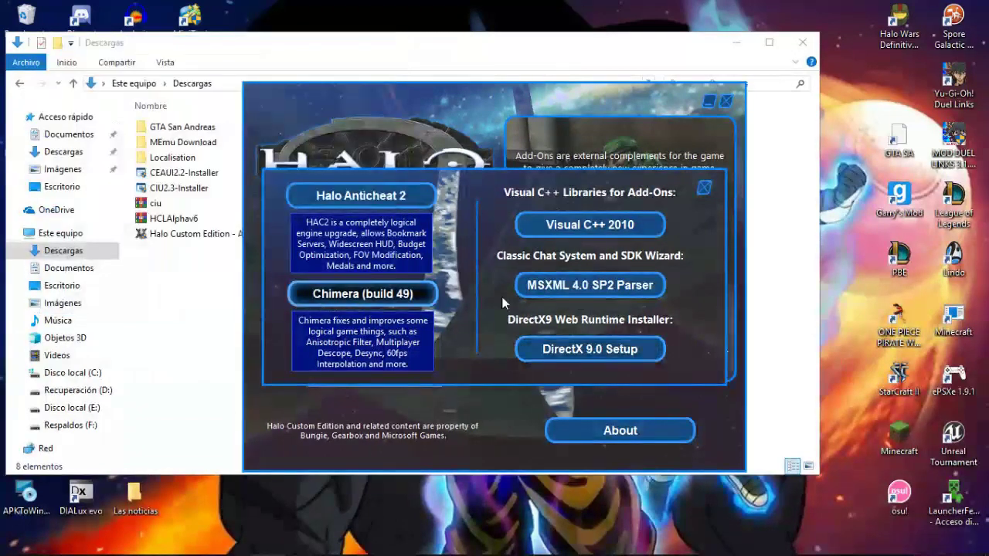
# Install MSXML 4.0 SP2, Halo Anticheat 2 and Chimera build 49, then close Add-Ons
pyautogui.click(587, 298)
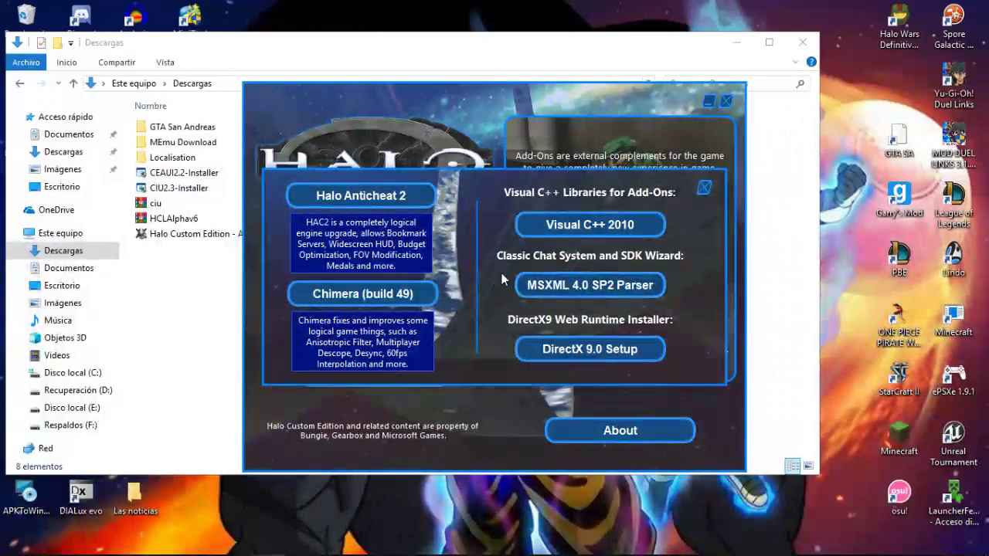
pyautogui.moveTo(325, 550)
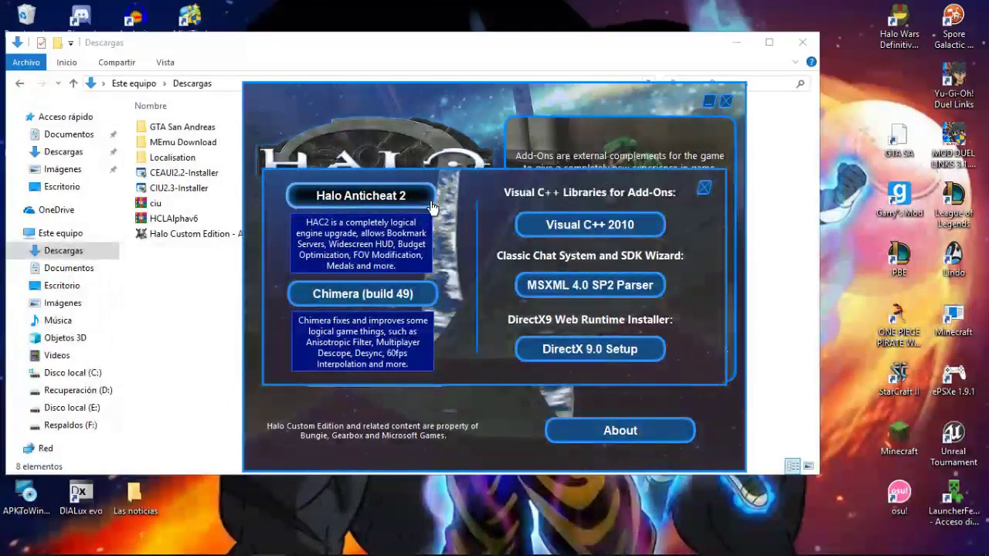
pyautogui.click(356, 207)
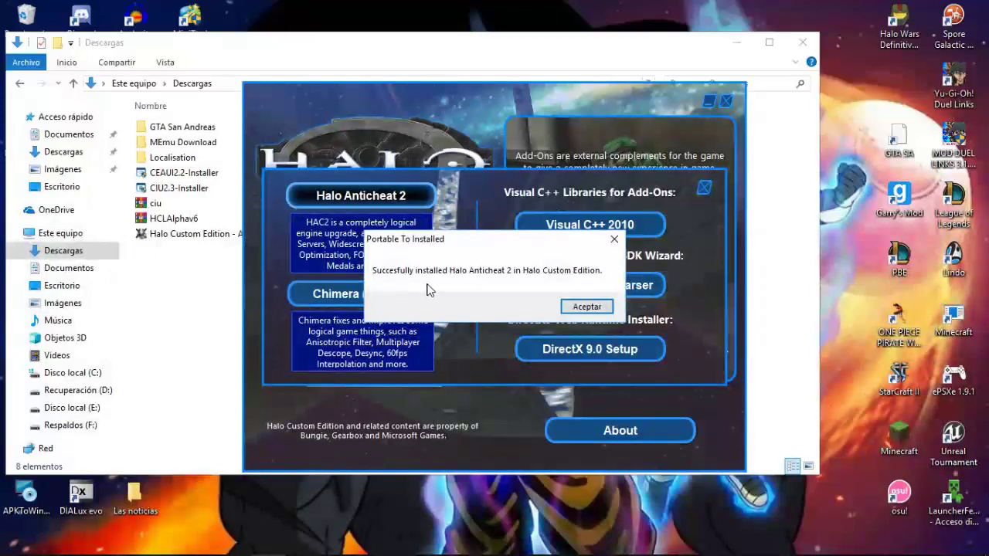
pyautogui.click(587, 306)
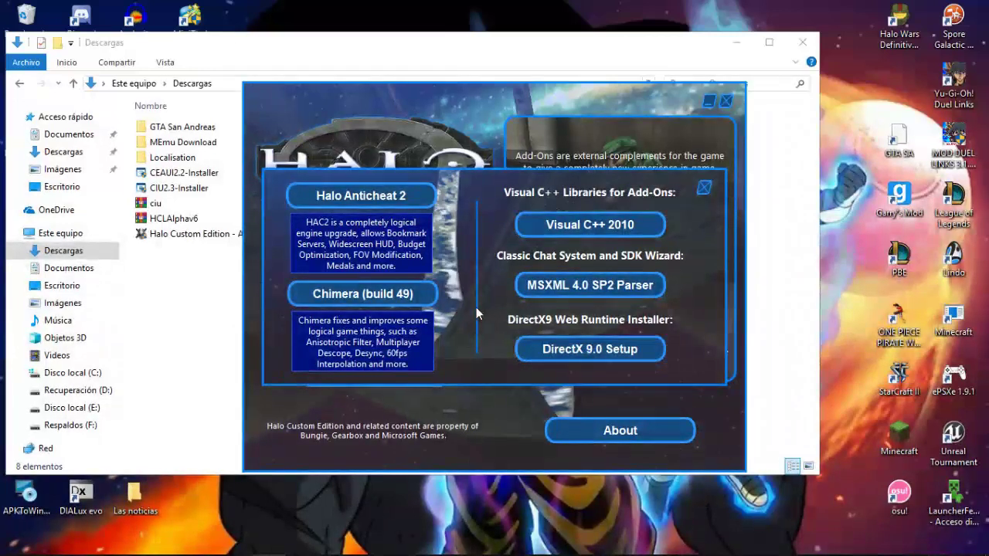
pyautogui.click(425, 304)
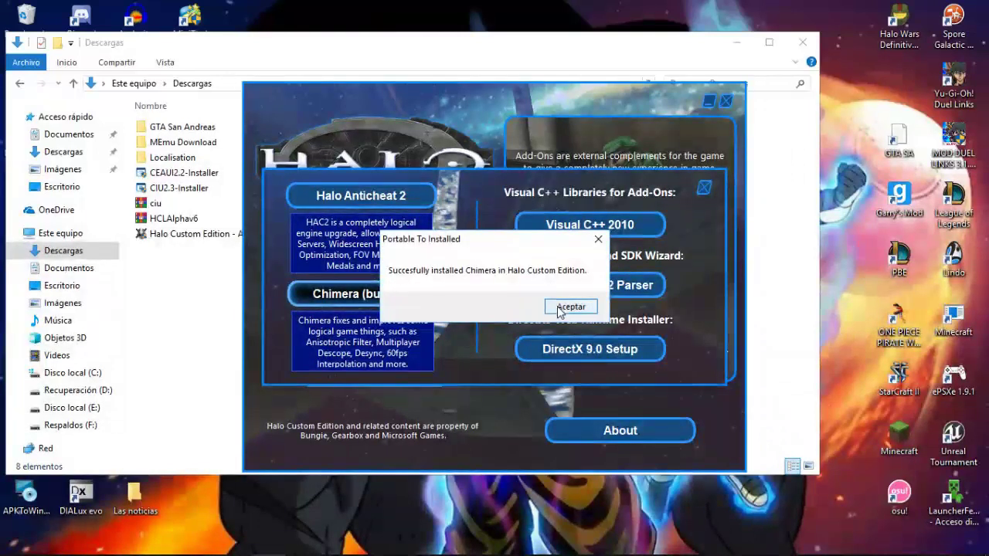
pyautogui.click(553, 308)
pyautogui.click(704, 188)
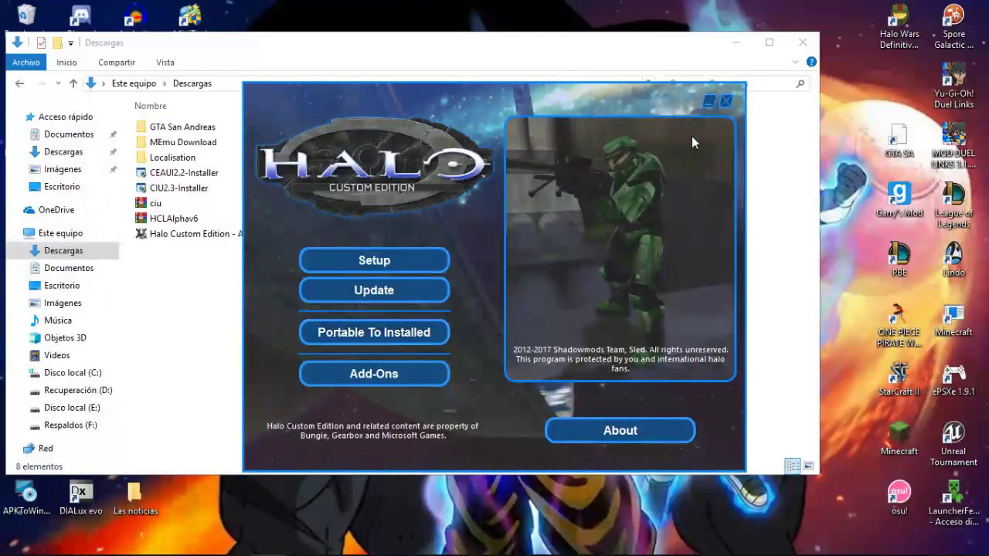
# Close the AIO installer and open the HCLAlphav6.rar archive in WinRAR
pyautogui.click(724, 108)
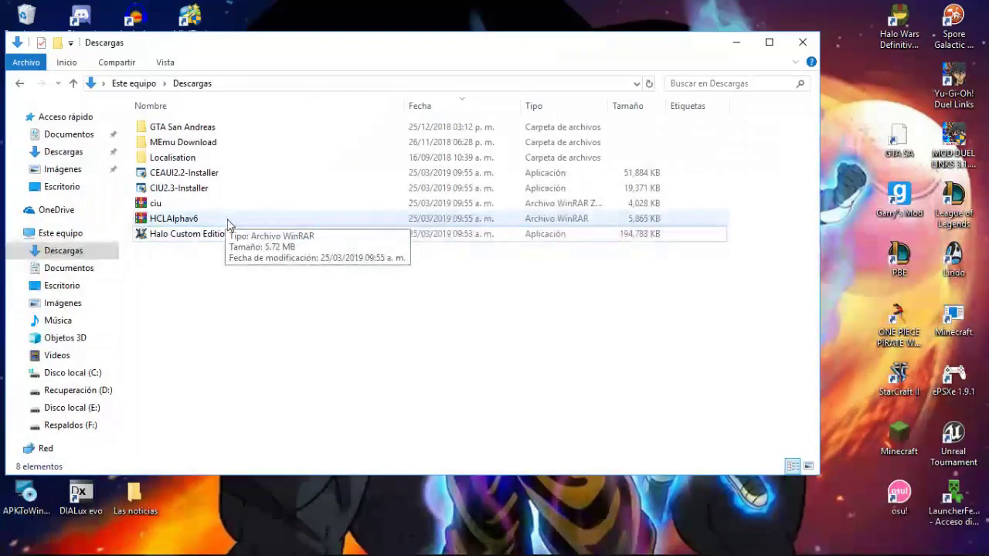
pyautogui.doubleClick(230, 220)
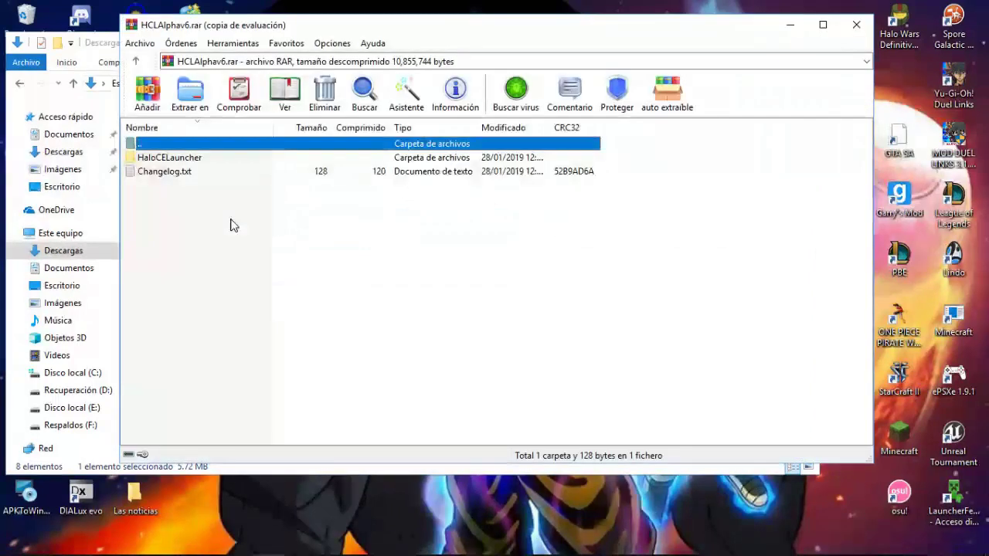
pyautogui.click(218, 162)
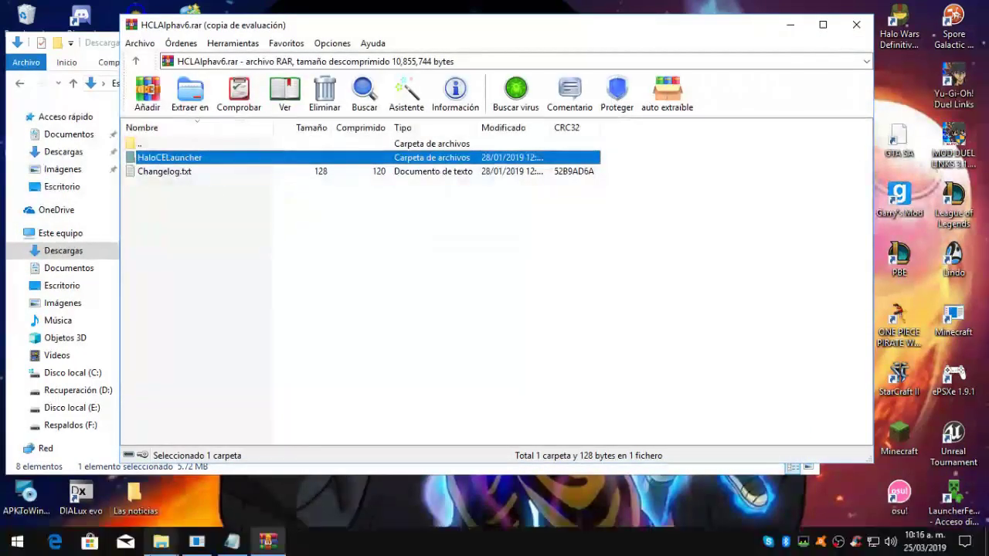
# Navigate Explorer to F:\Program Files (x86)\Microsoft Games\Halo Custom Edition
pyautogui.moveTo(153, 545)
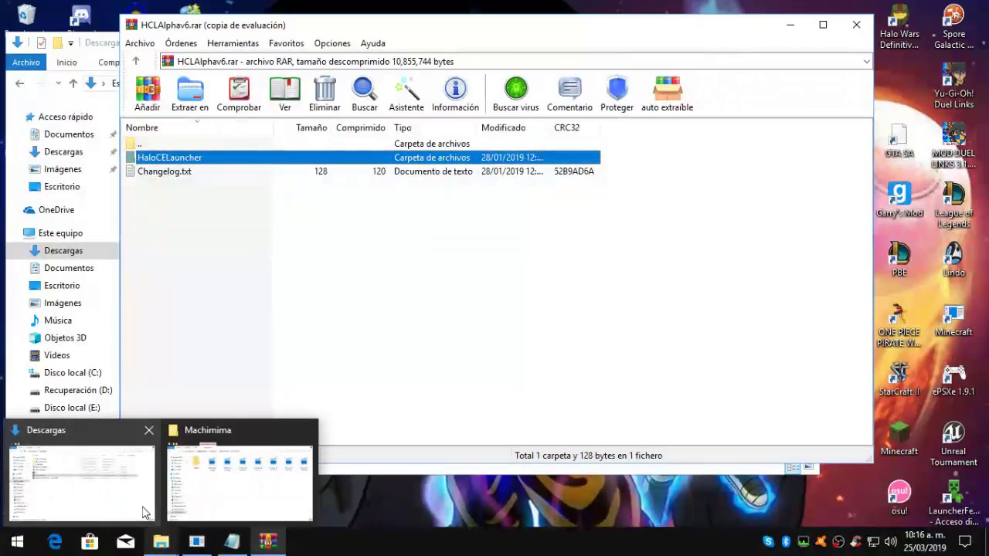
pyautogui.click(141, 510)
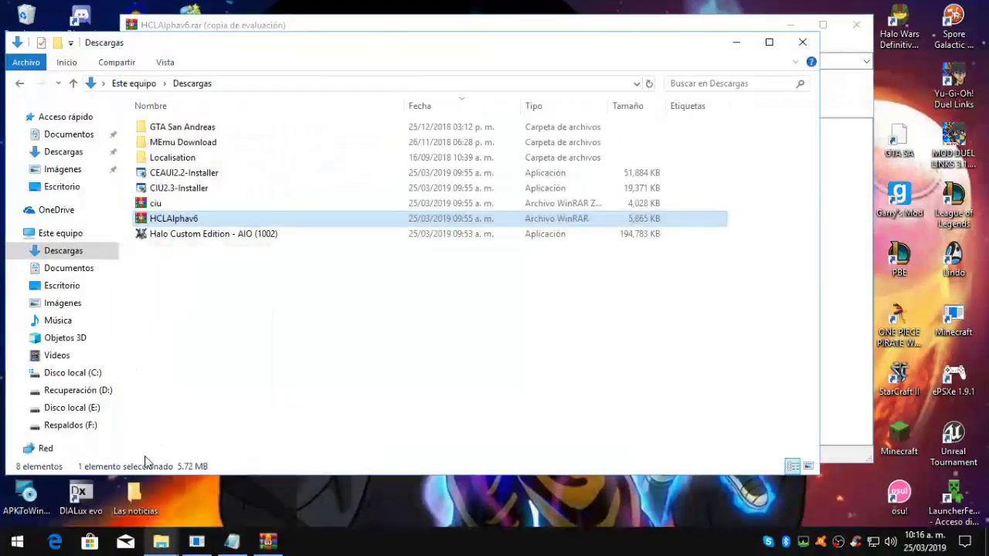
pyautogui.click(85, 432)
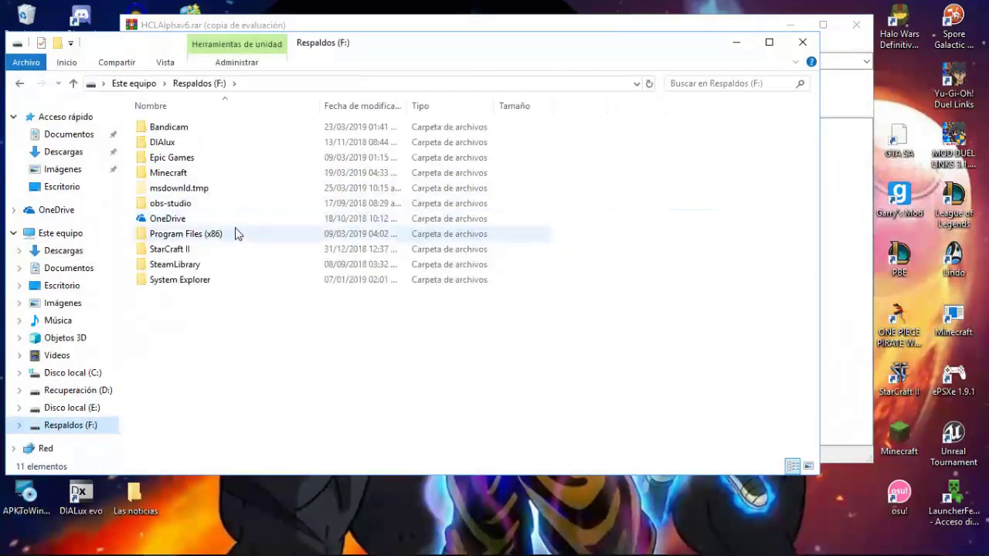
pyautogui.doubleClick(237, 235)
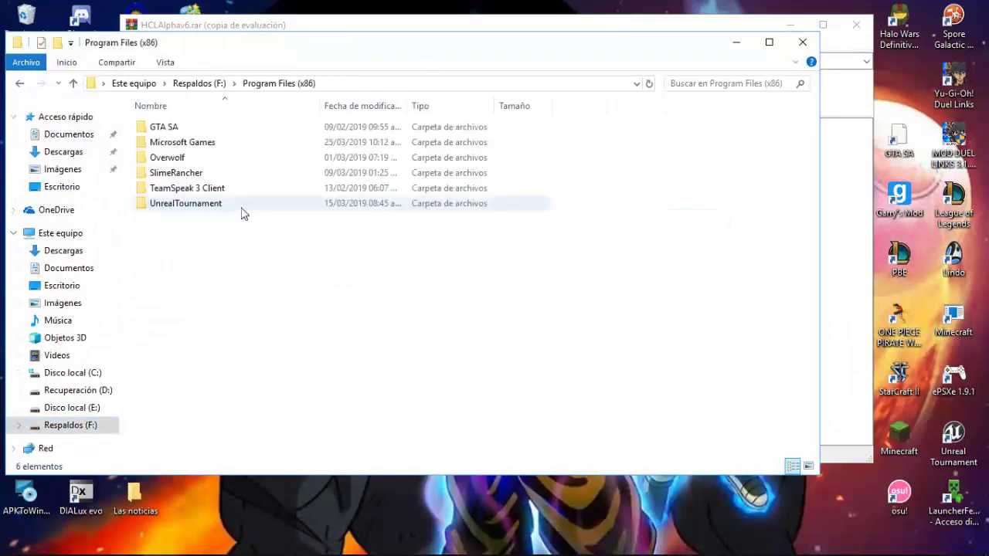
pyautogui.doubleClick(232, 142)
pyautogui.doubleClick(261, 131)
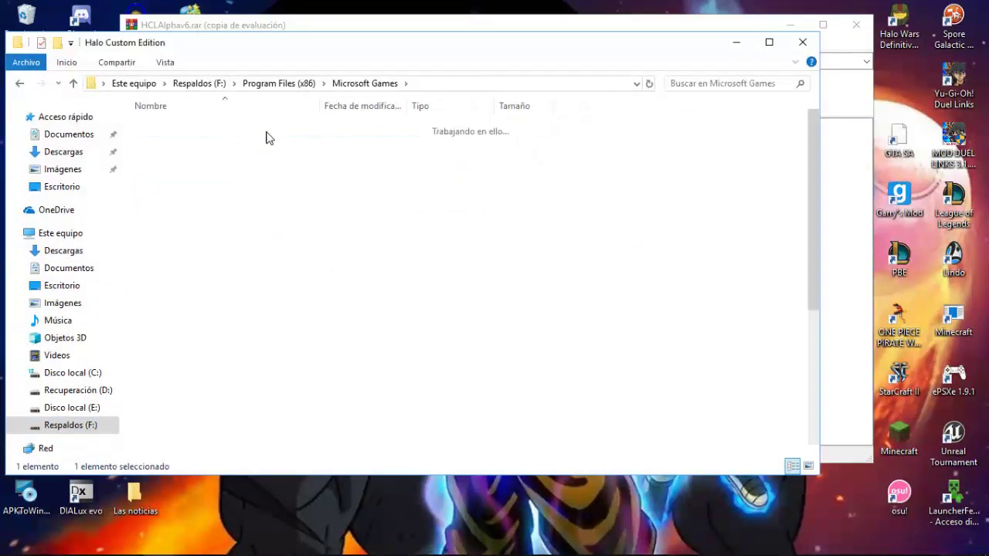
# Place the archive window beside the Halo Custom Edition folder and refresh its listing
pyautogui.click(843, 249)
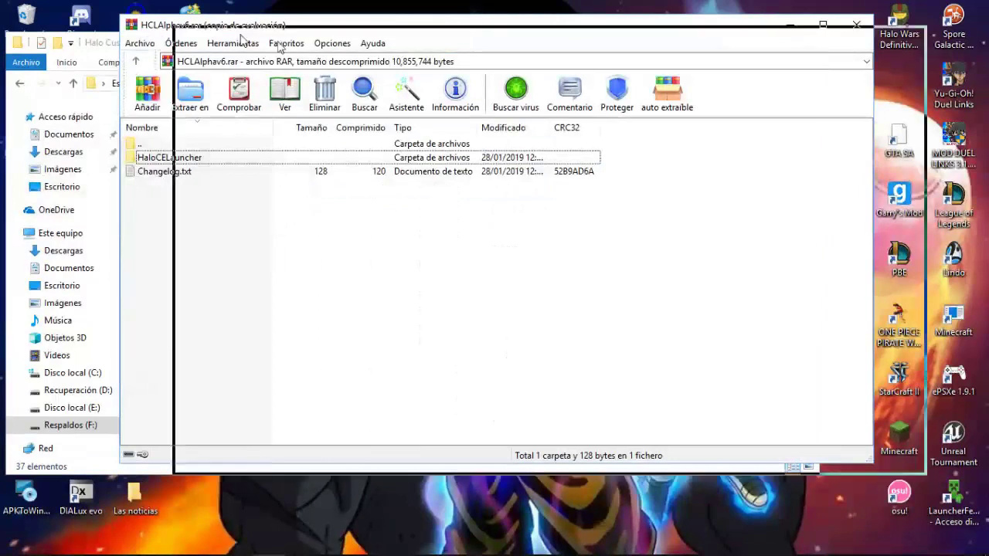
pyautogui.moveTo(278, 31); pyautogui.dragTo(232, 264)
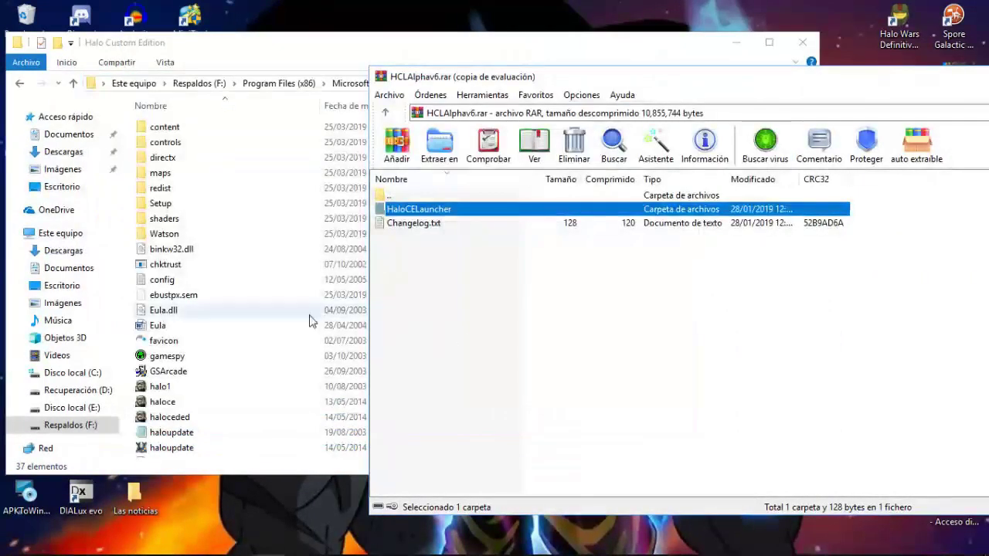
pyautogui.click(270, 318)
pyautogui.scroll(-5, 435, 340)
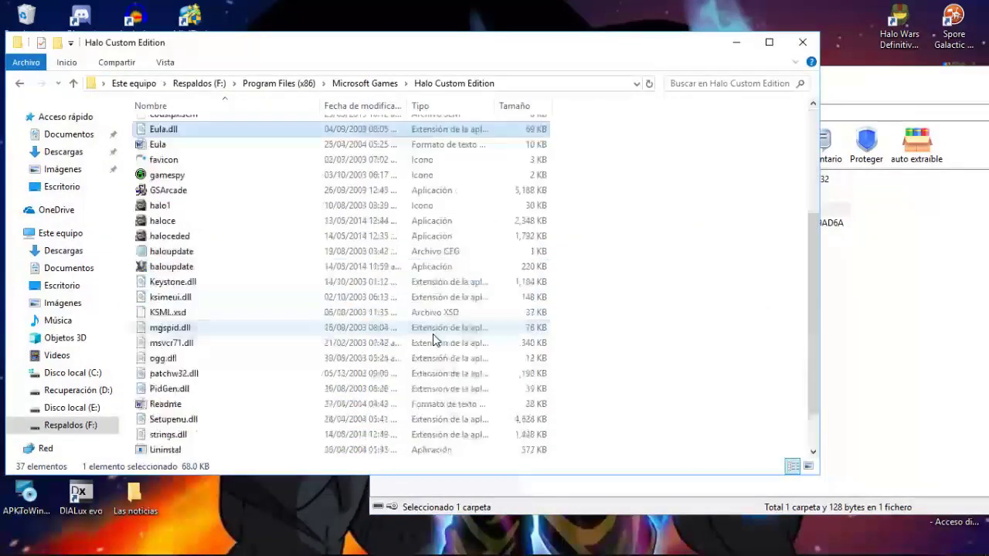
pyautogui.scroll(5, 435, 340)
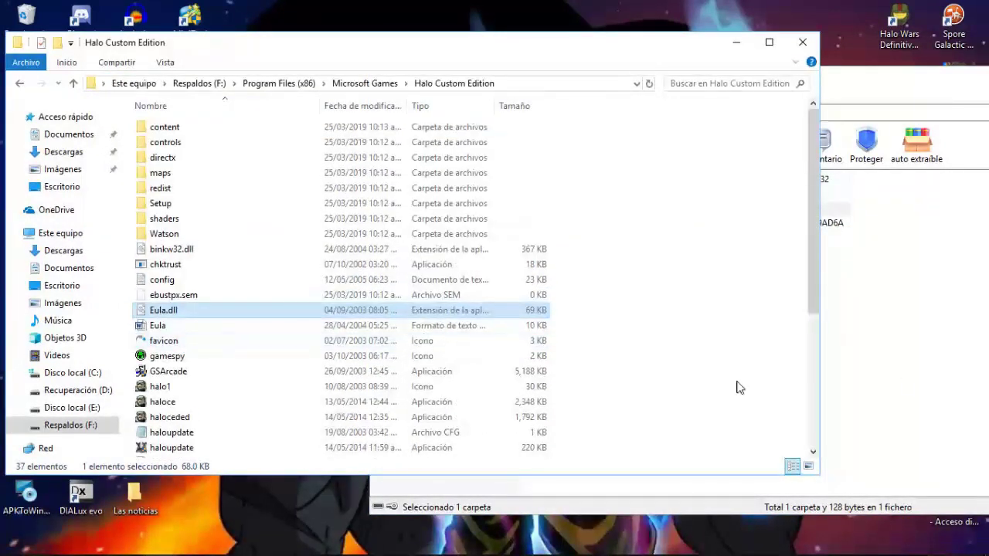
pyautogui.click(975, 380)
pyautogui.moveTo(300, 551)
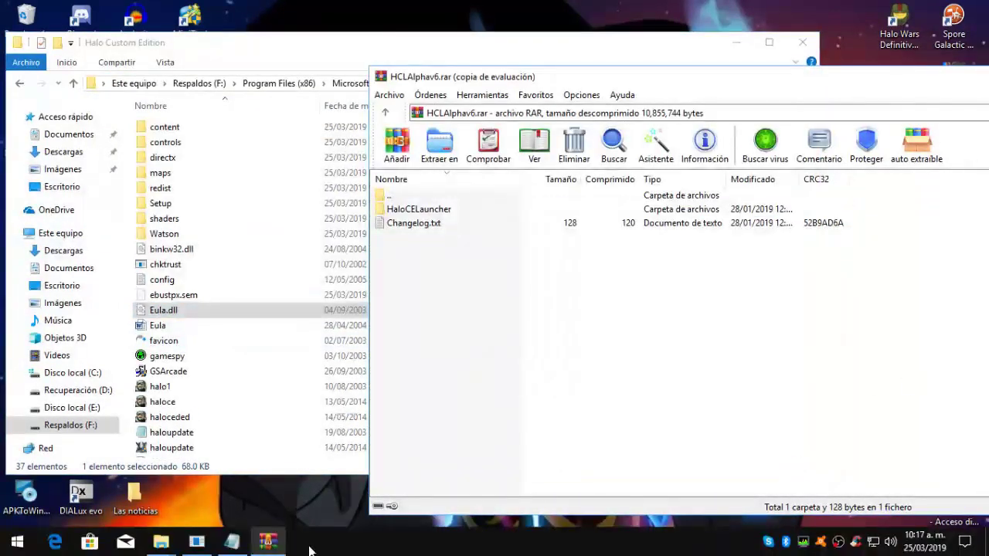
pyautogui.click(331, 417)
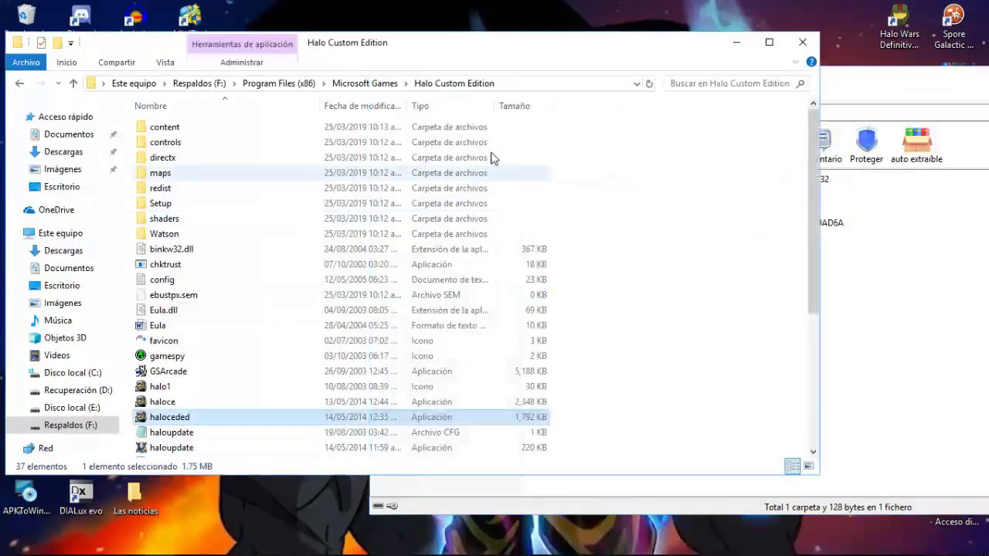
pyautogui.click(636, 83)
pyautogui.click(641, 83)
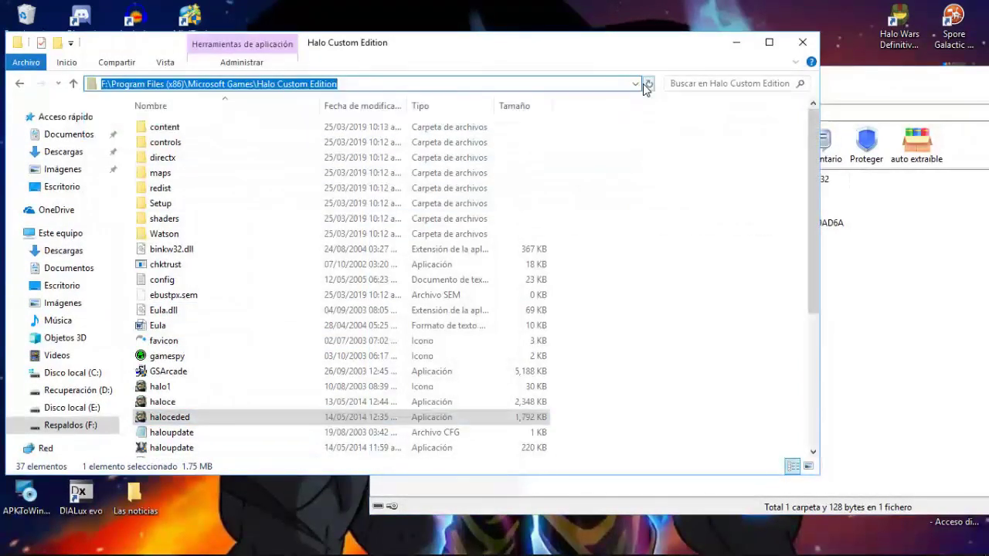
pyautogui.click(649, 83)
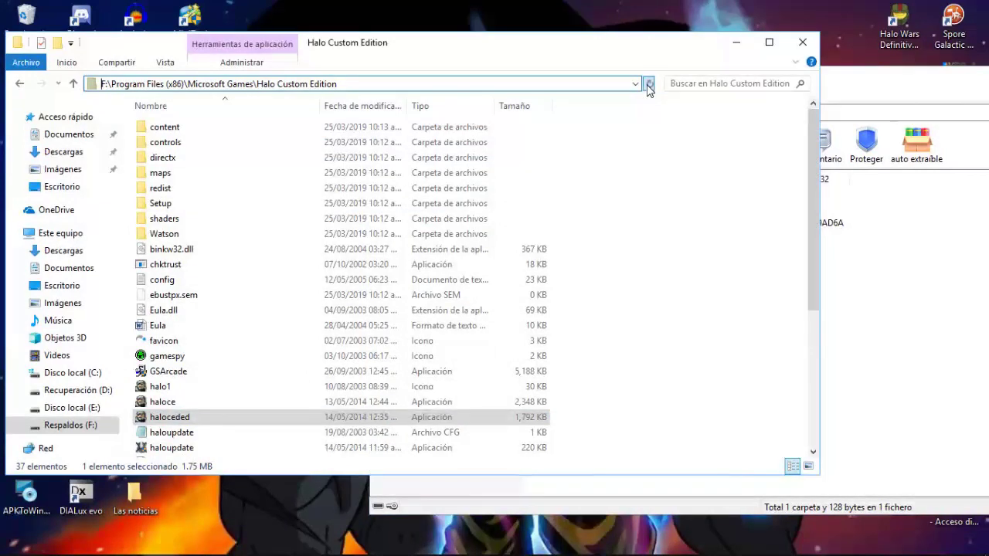
# Try copying HaloCELauncher out of the archive, then go up to Microsoft Games
pyautogui.click(879, 358)
pyautogui.moveTo(418, 209); pyautogui.dragTo(185, 264)
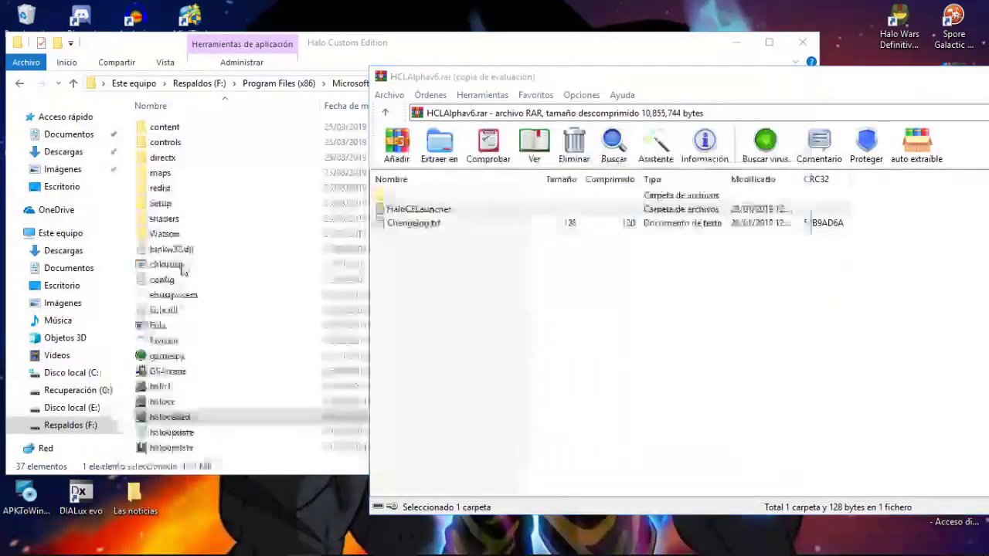
pyautogui.click(332, 326)
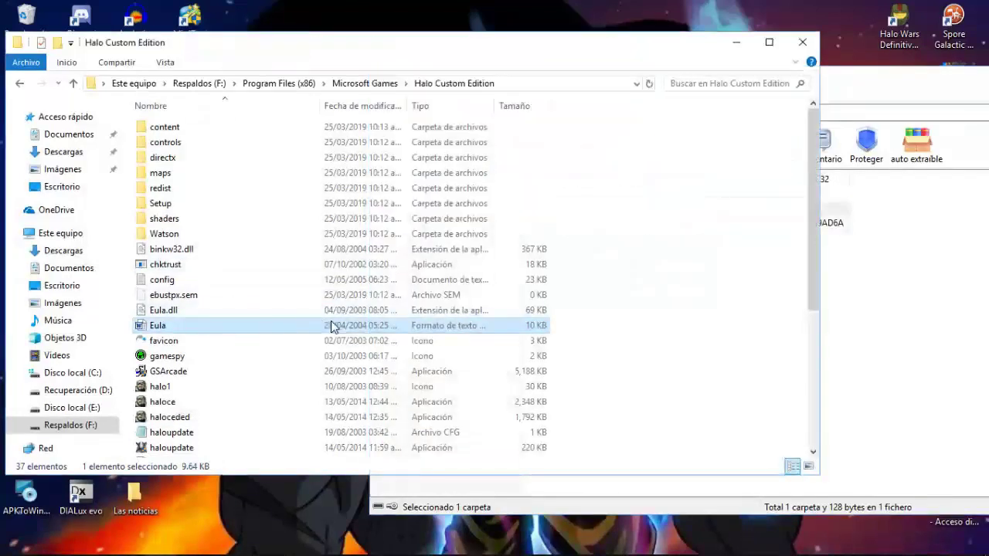
pyautogui.scroll(-5, 332, 326)
pyautogui.click(377, 85)
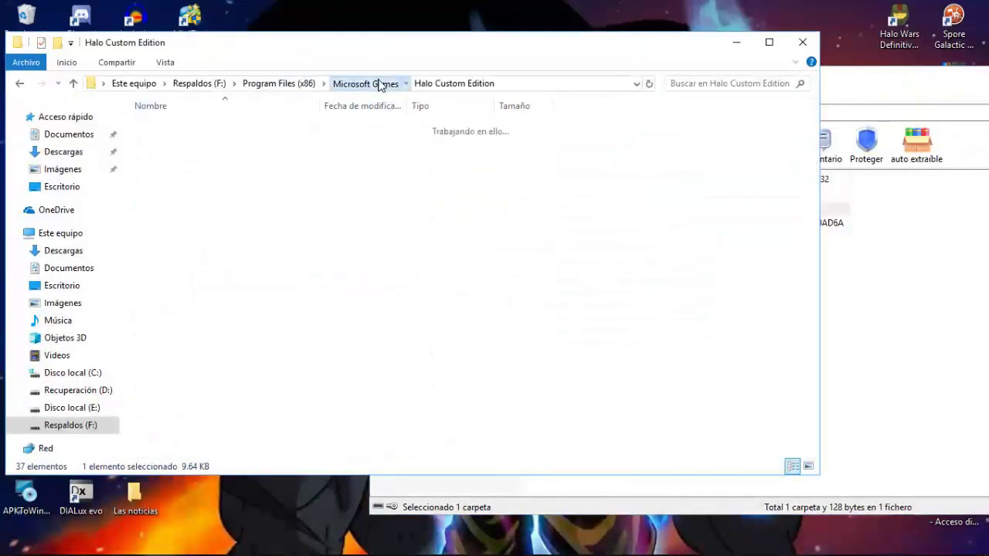
pyautogui.click(847, 284)
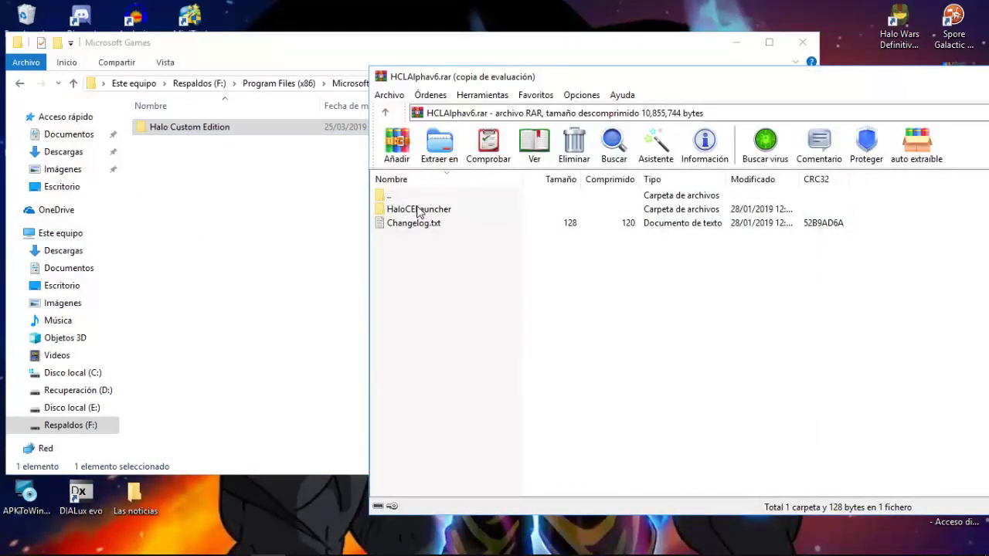
# Extract HaloCELauncher from HCLAlphav6.rar into Microsoft Games, then close WinRAR
pyautogui.moveTo(418, 212); pyautogui.dragTo(185, 188)
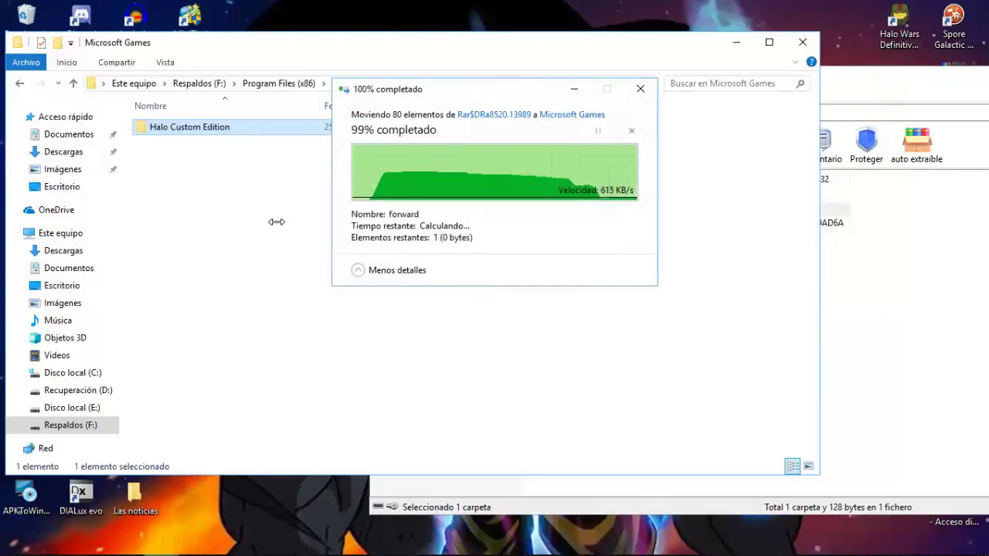
pyautogui.click(892, 328)
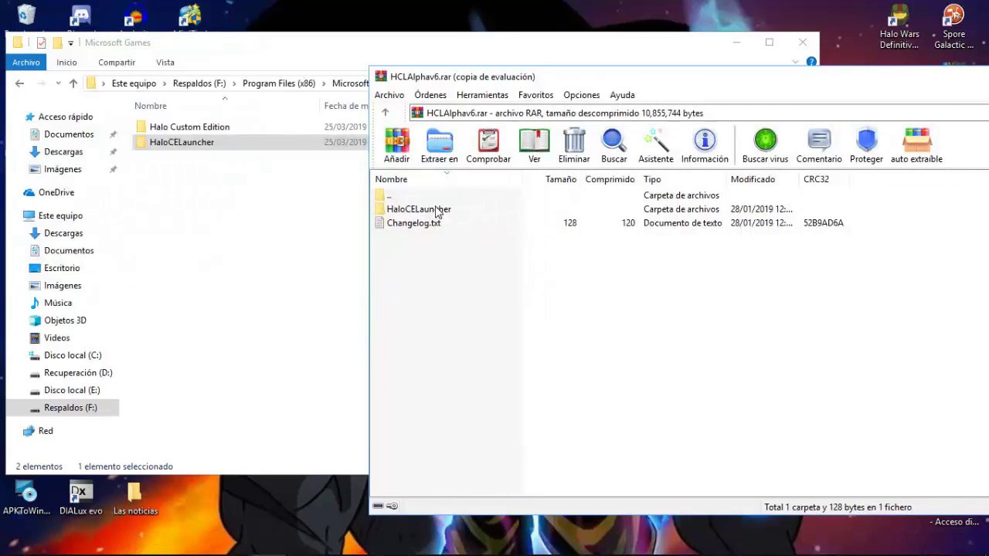
pyautogui.click(345, 230)
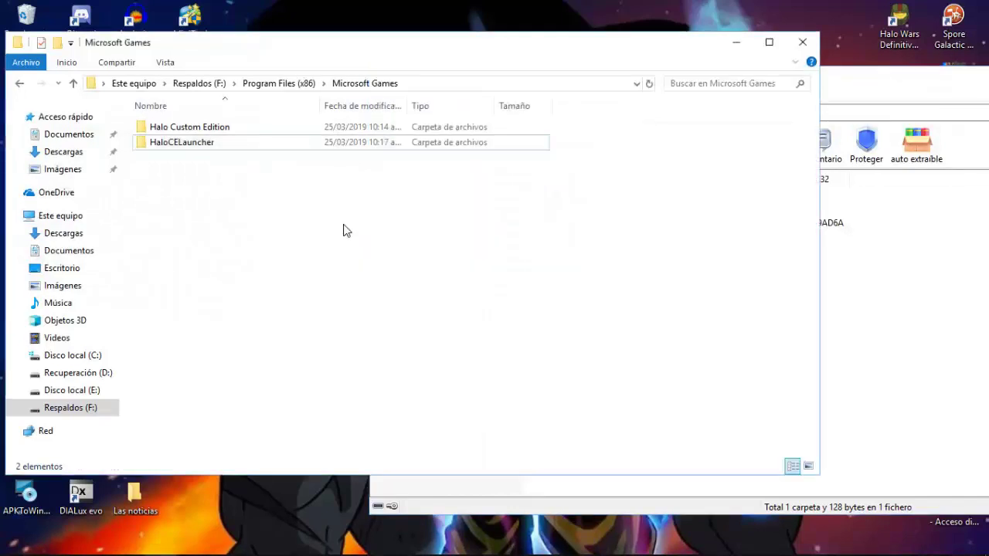
pyautogui.click(810, 88)
pyautogui.moveTo(811, 77); pyautogui.dragTo(526, 55)
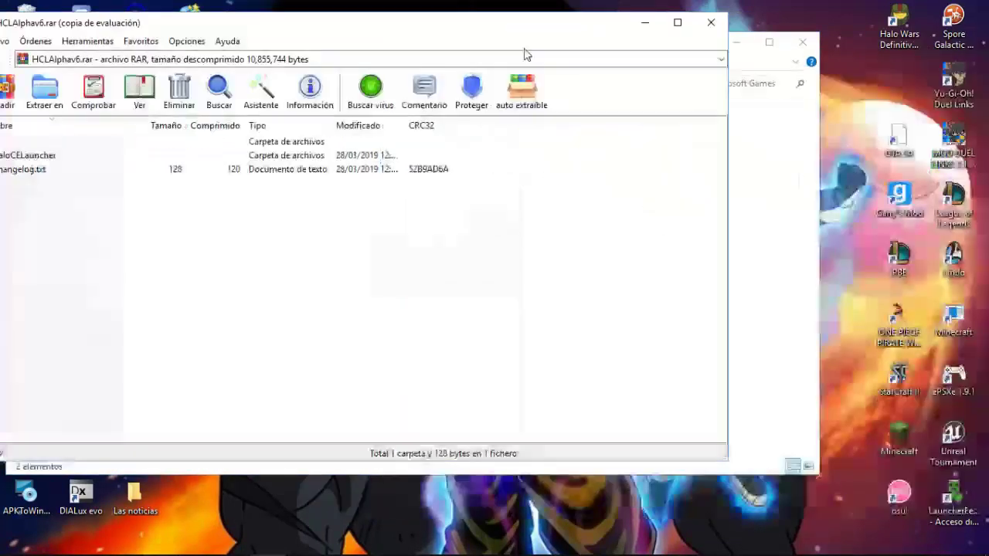
pyautogui.click(711, 24)
pyautogui.click(241, 147)
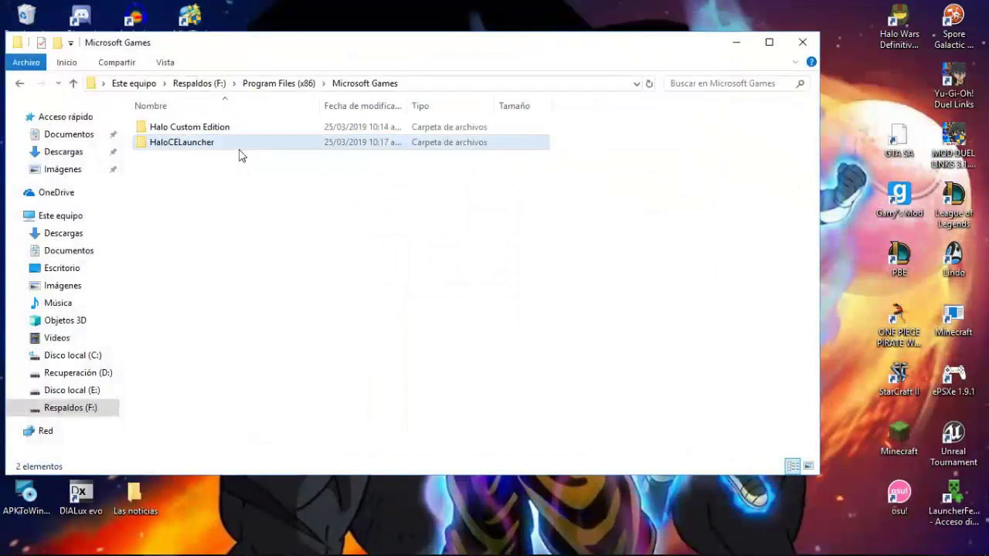
# Create a shortcut to HaloCELauncher.exe inside the HaloCELauncher folder
pyautogui.doubleClick(239, 149)
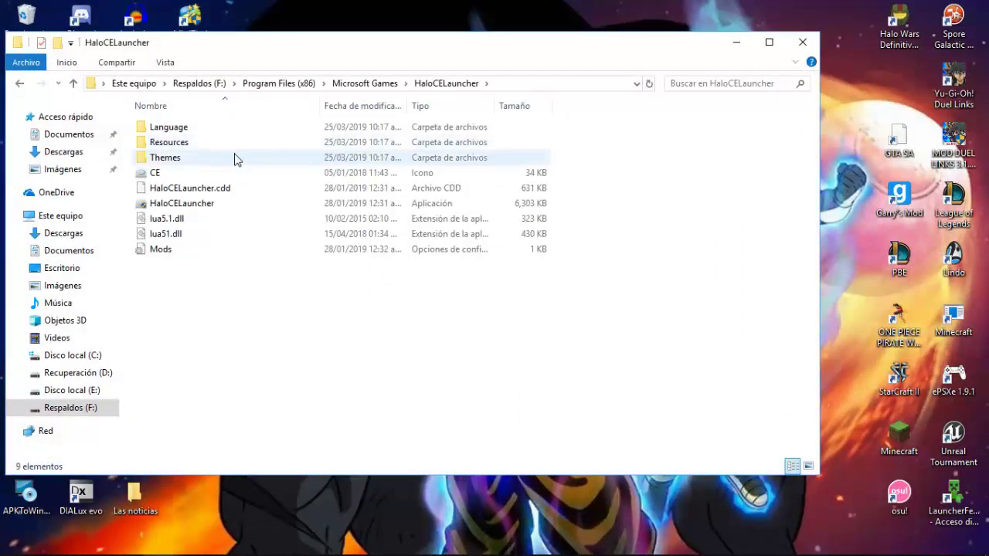
pyautogui.click(206, 207)
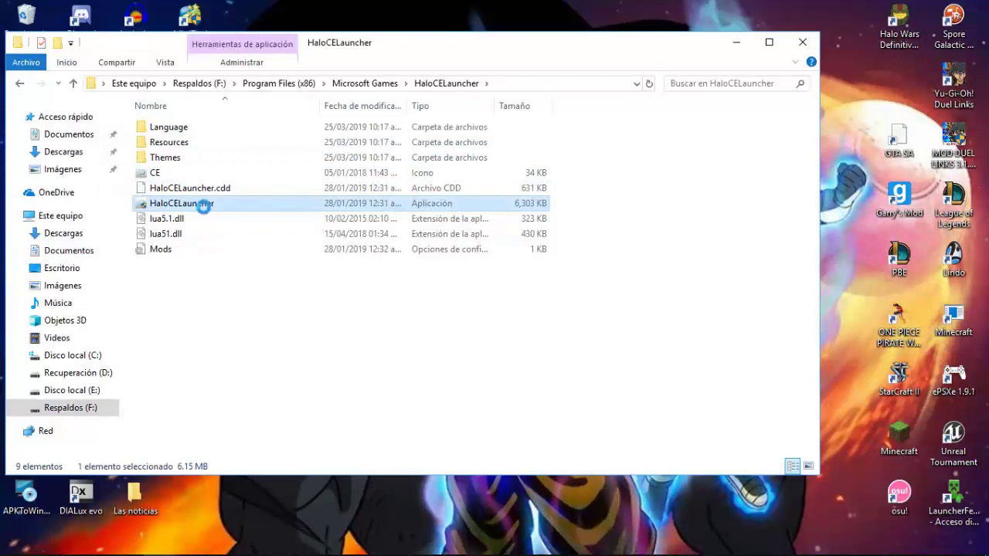
pyautogui.rightClick(203, 205)
pyautogui.moveTo(317, 422)
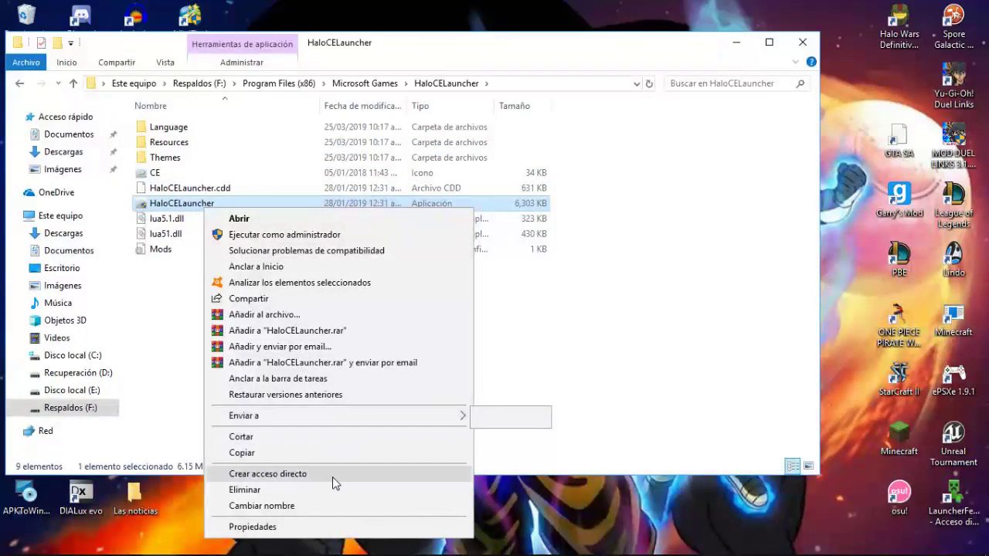
pyautogui.click(538, 362)
pyautogui.rightClick(180, 206)
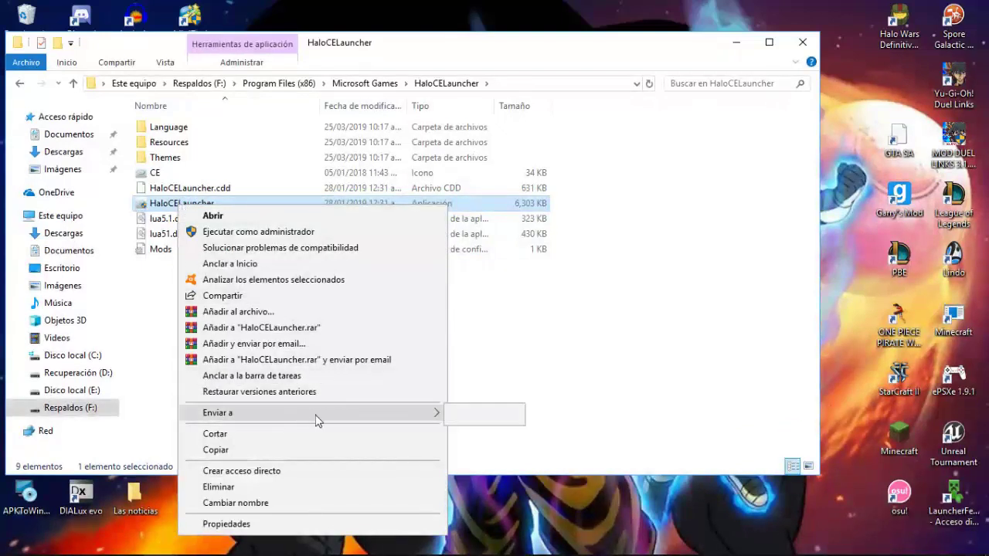
pyautogui.click(282, 471)
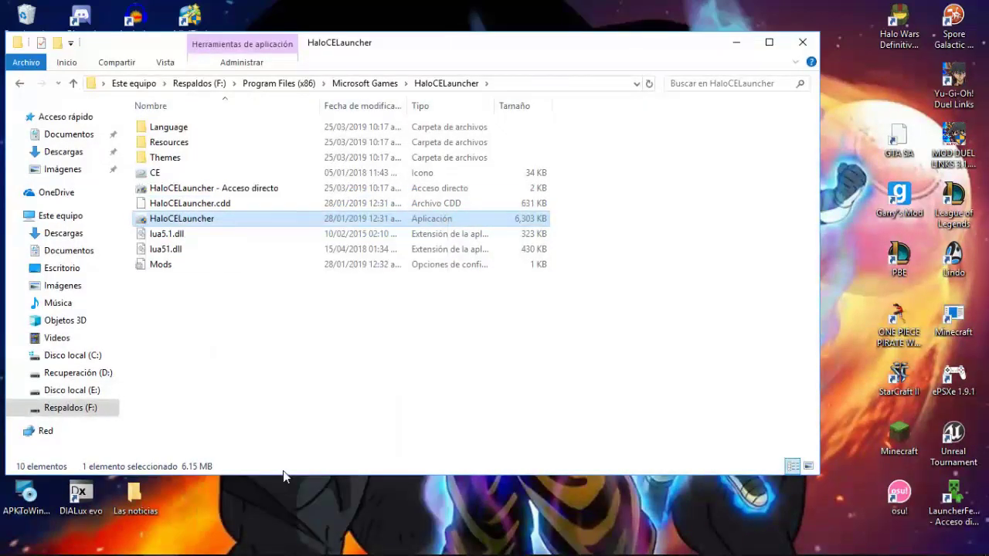
# Copy the launcher shortcut onto the desktop and minimize the folder window
pyautogui.click(152, 191)
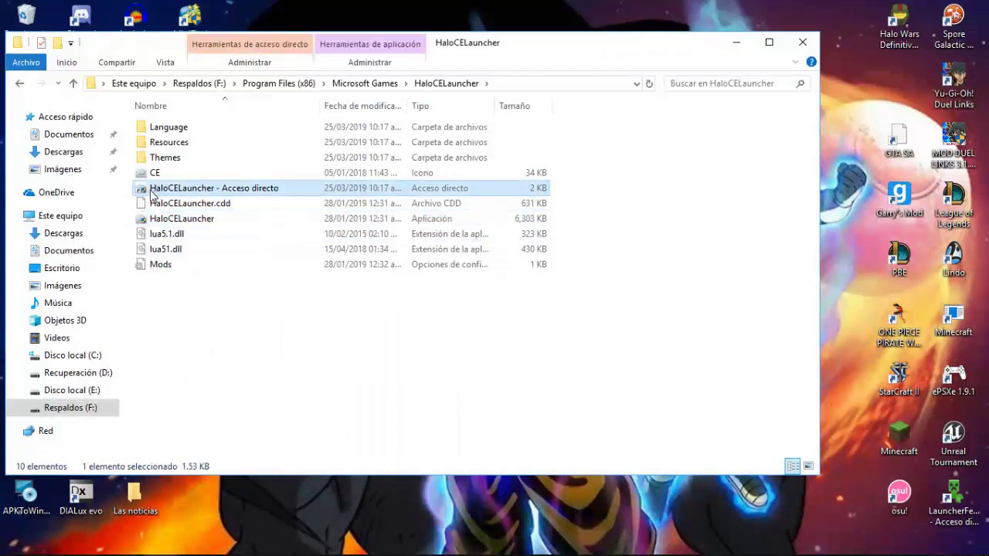
pyautogui.moveTo(153, 193); pyautogui.dragTo(906, 114)
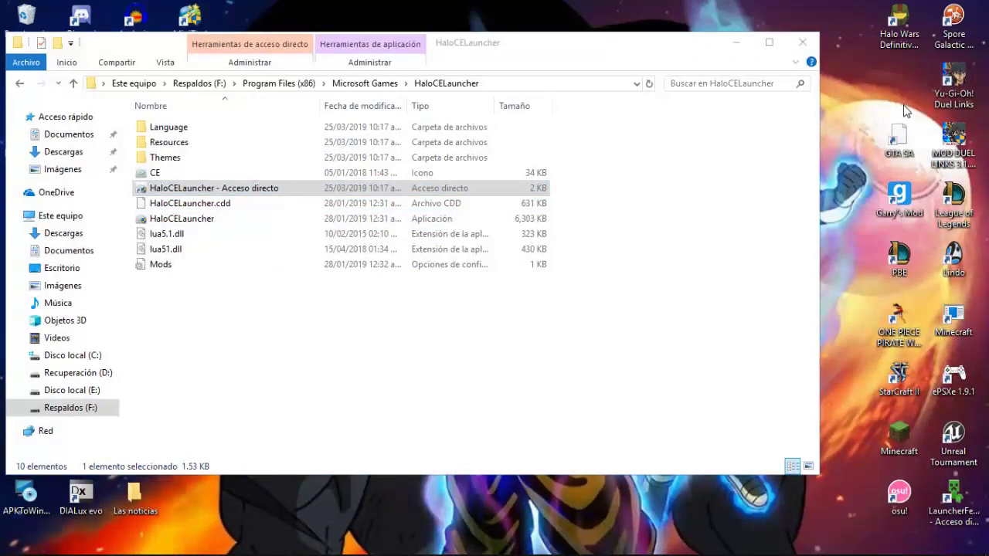
pyautogui.click(177, 194)
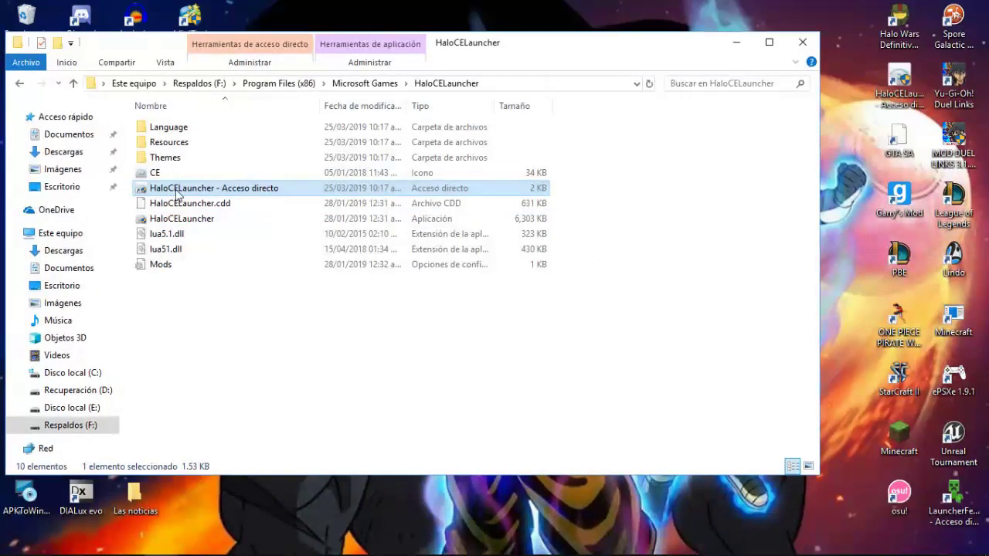
pyautogui.click(178, 203)
pyautogui.click(737, 43)
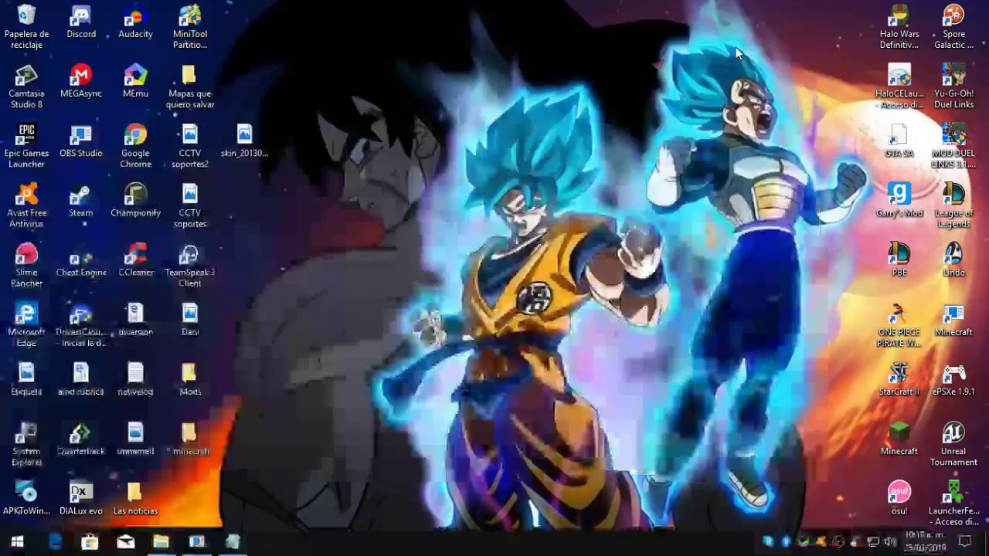
# Close Notepad without saving, start HaloCELauncher from the desktop and open Configuración
pyautogui.doubleClick(903, 84)
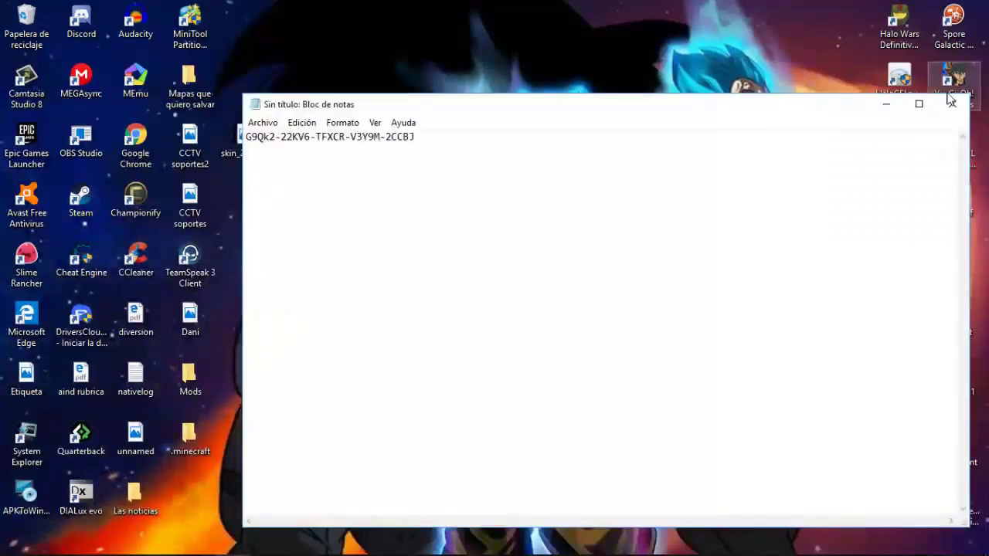
pyautogui.click(951, 102)
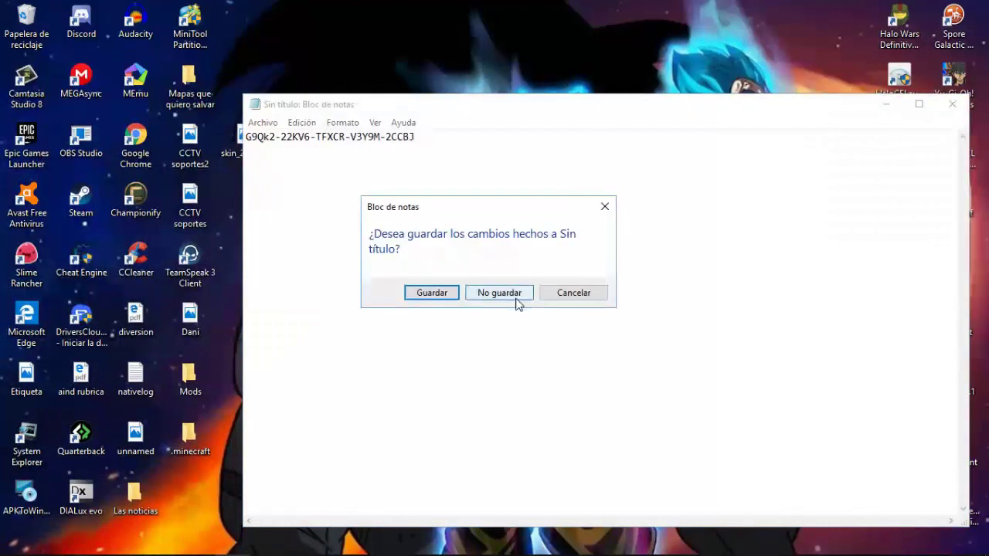
pyautogui.click(501, 296)
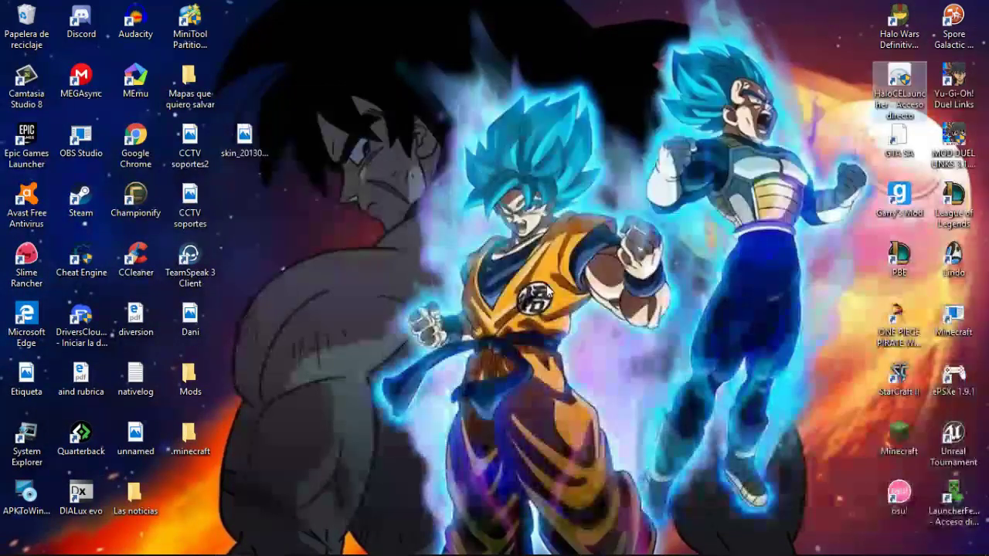
pyautogui.doubleClick(902, 80)
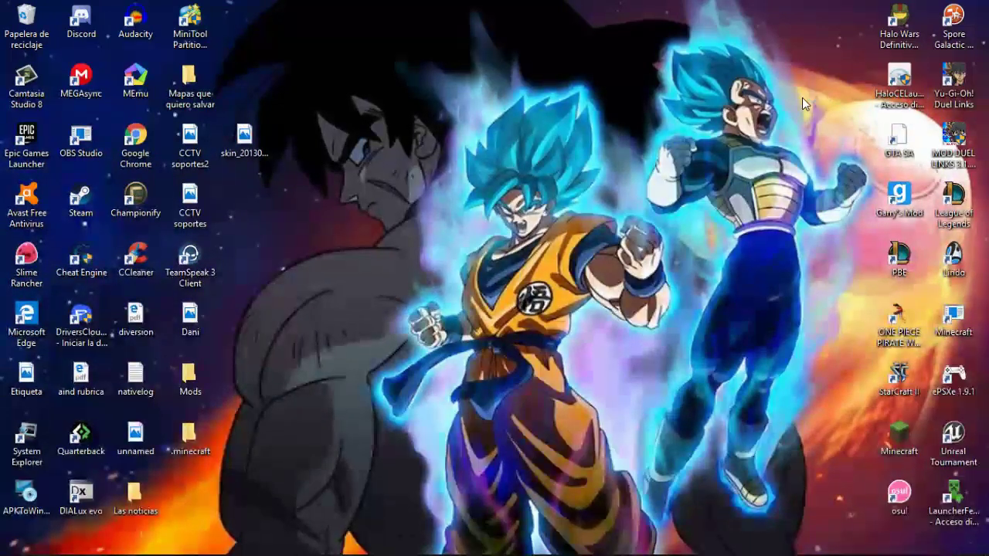
pyautogui.click(613, 125)
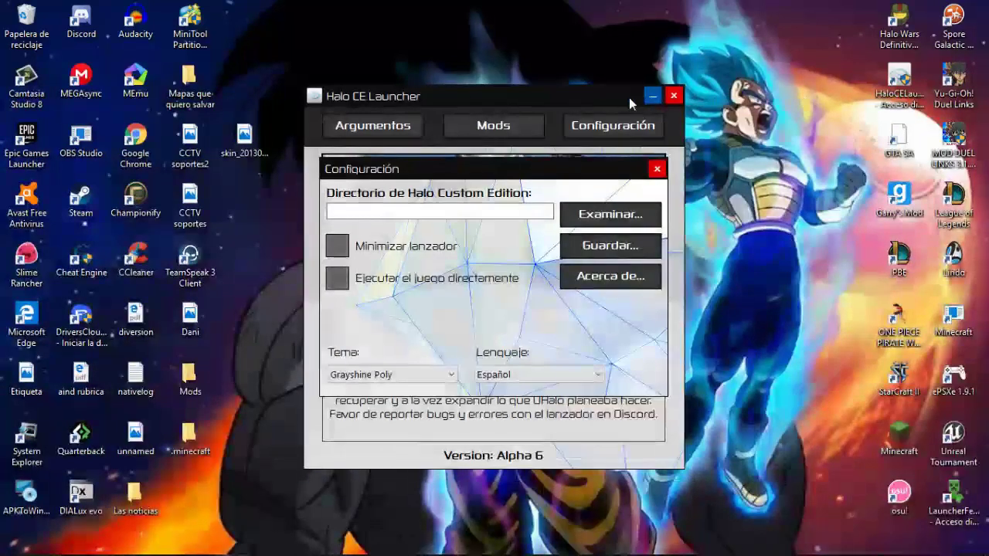
# Set the game folder to Halo Custom Edition, enable Minimizar lanzador, and save settings
pyautogui.click(590, 217)
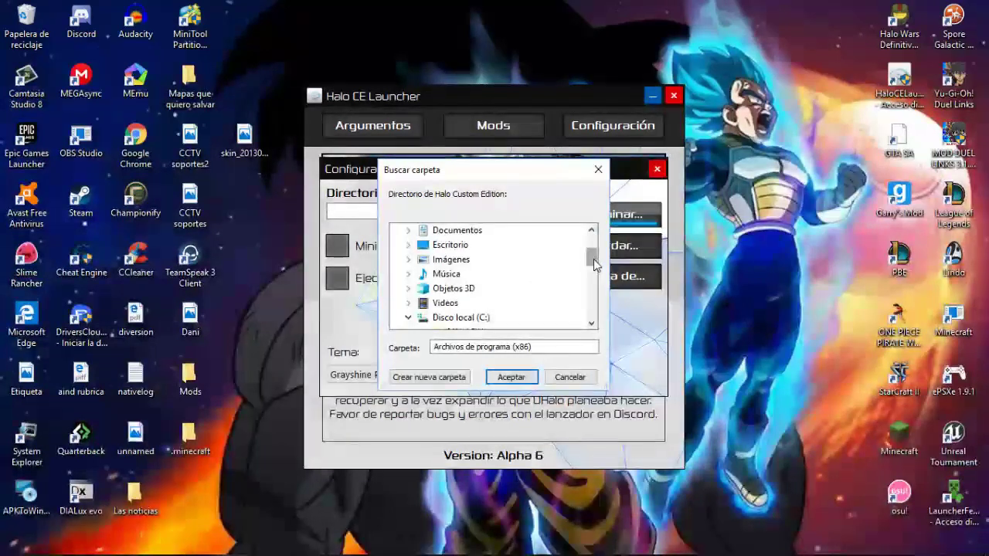
pyautogui.moveTo(594, 270); pyautogui.dragTo(586, 301)
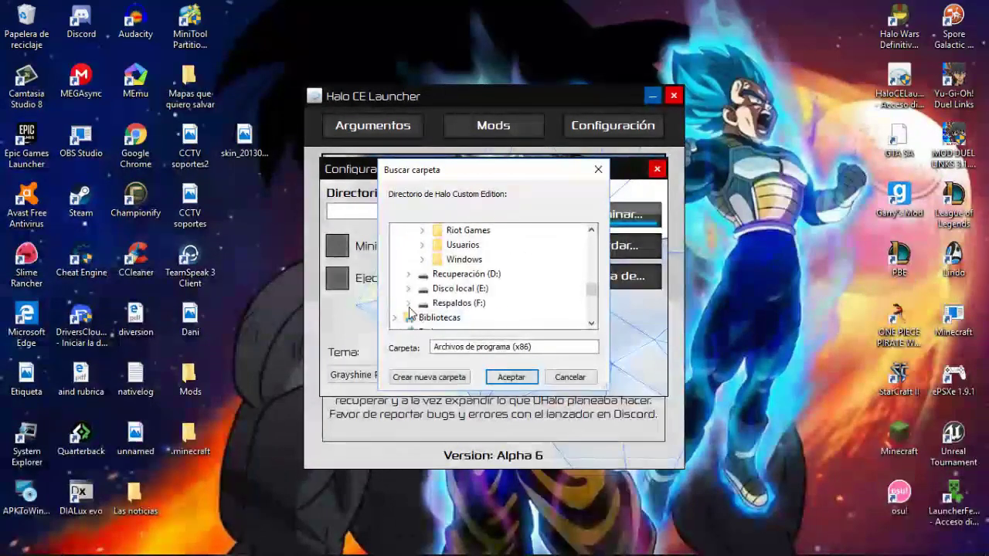
pyautogui.moveTo(590, 291); pyautogui.dragTo(590, 298)
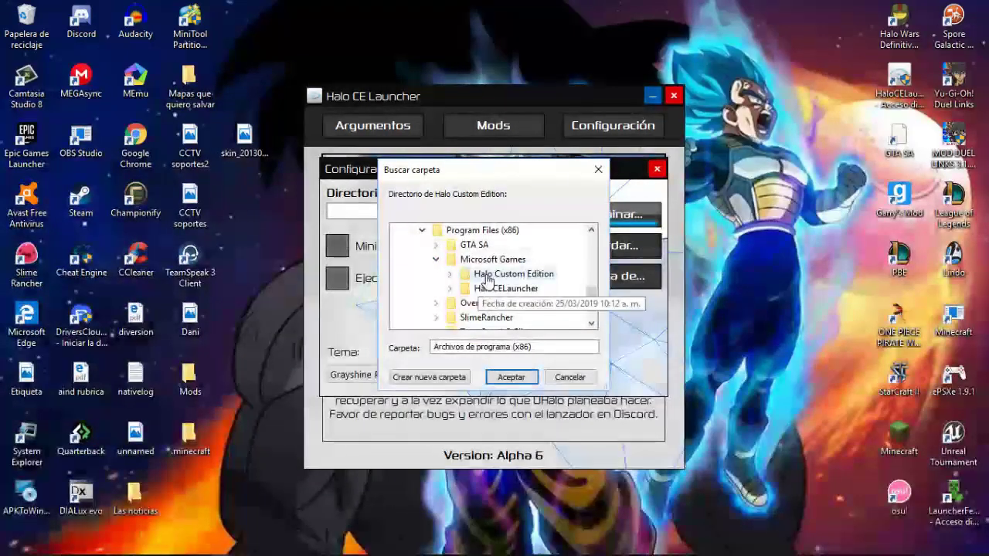
pyautogui.doubleClick(494, 273)
pyautogui.click(510, 377)
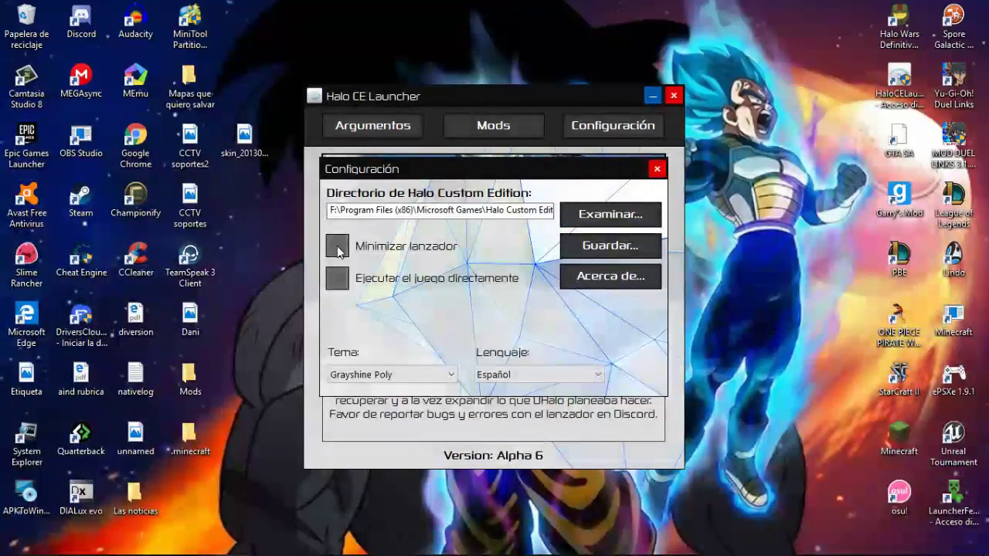
pyautogui.click(441, 374)
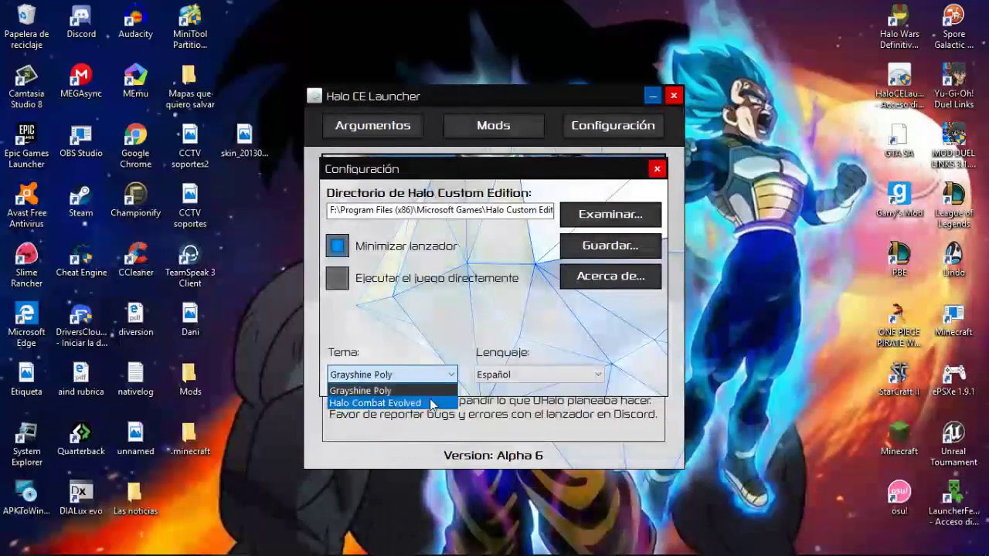
pyautogui.click(433, 381)
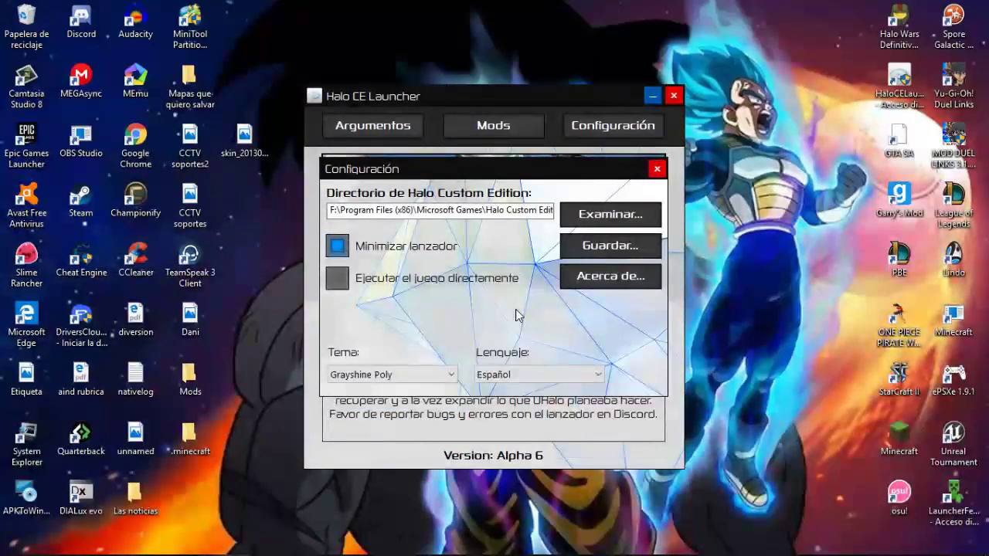
pyautogui.click(622, 257)
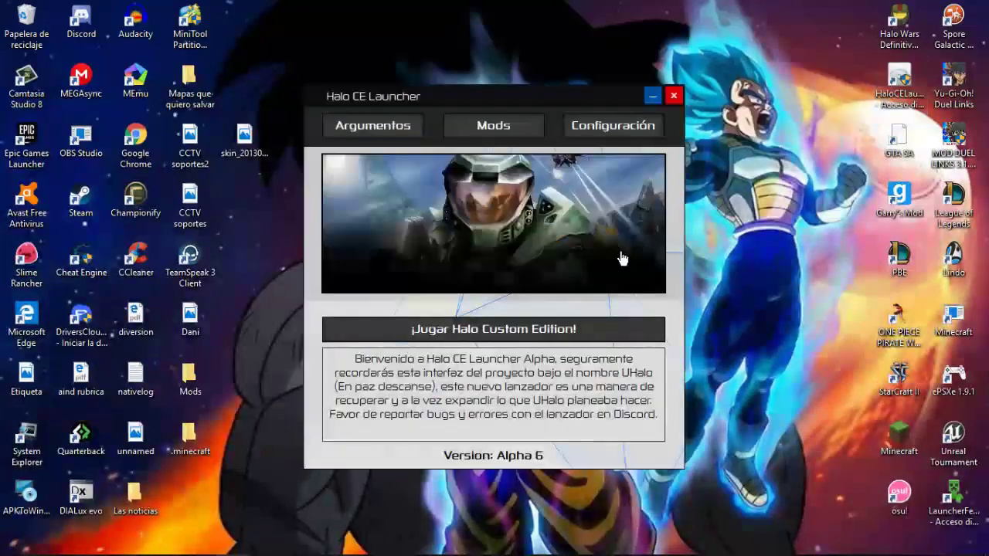
pyautogui.click(596, 130)
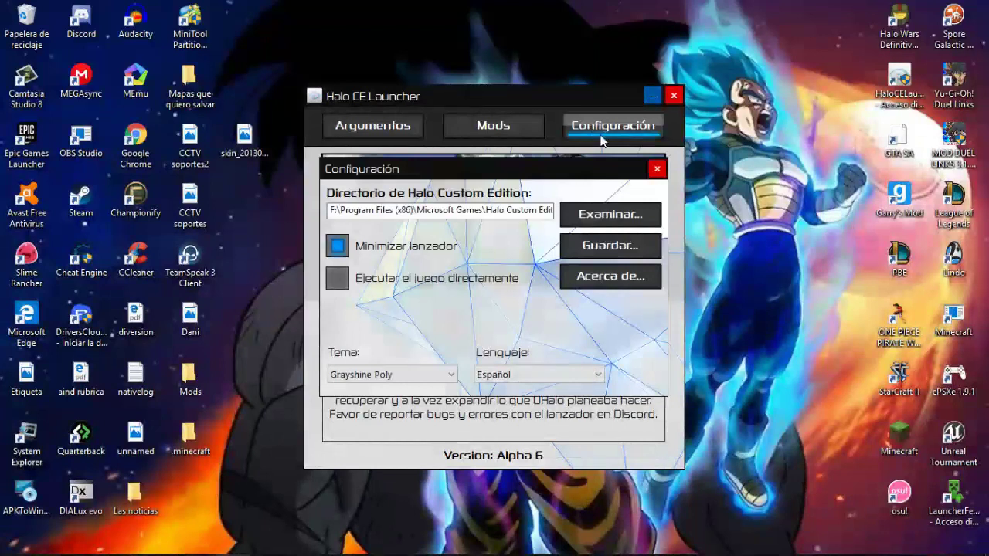
pyautogui.click(658, 172)
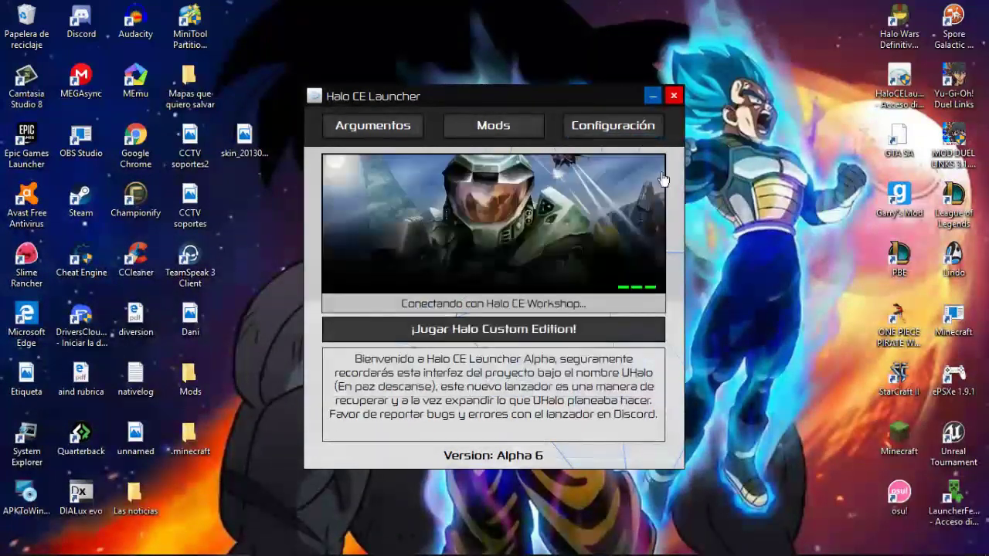
# Check the Mods list shows Anticheat 2 and Chimera enabled, then close the launcher
pyautogui.click(498, 137)
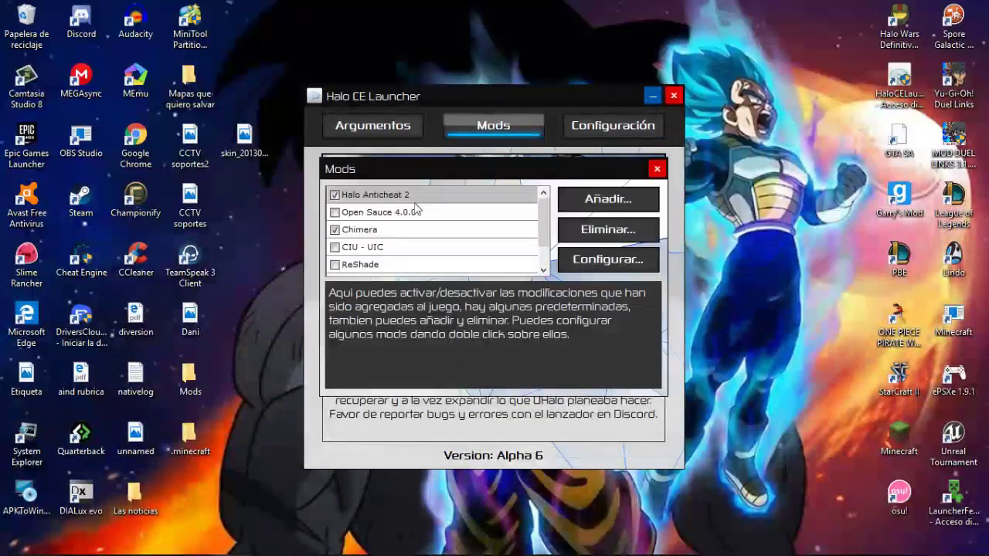
pyautogui.click(601, 416)
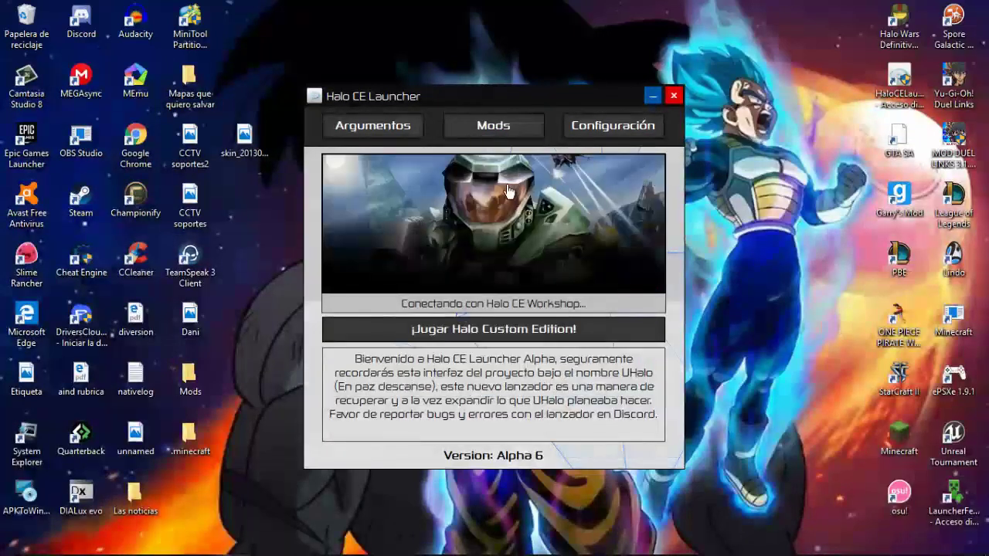
pyautogui.click(362, 126)
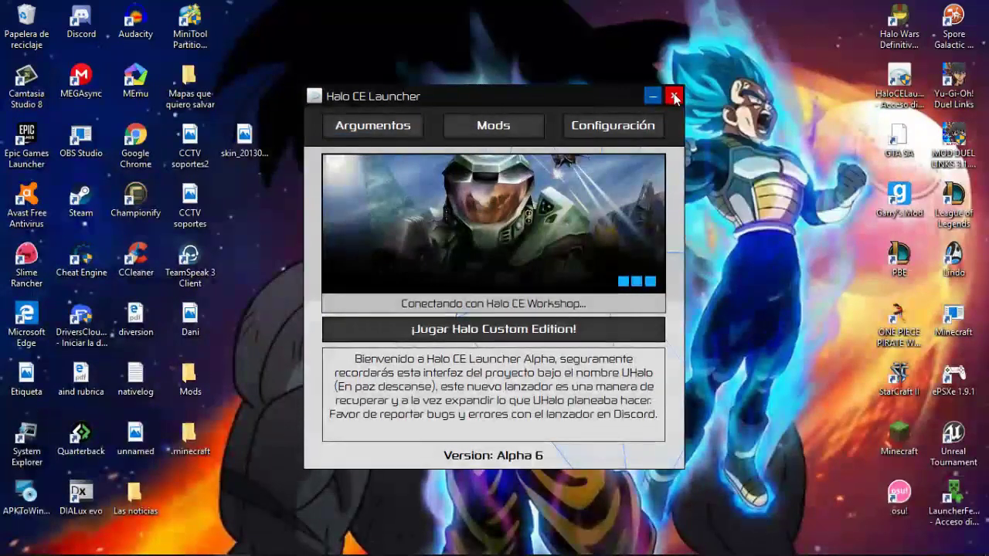
pyautogui.click(674, 97)
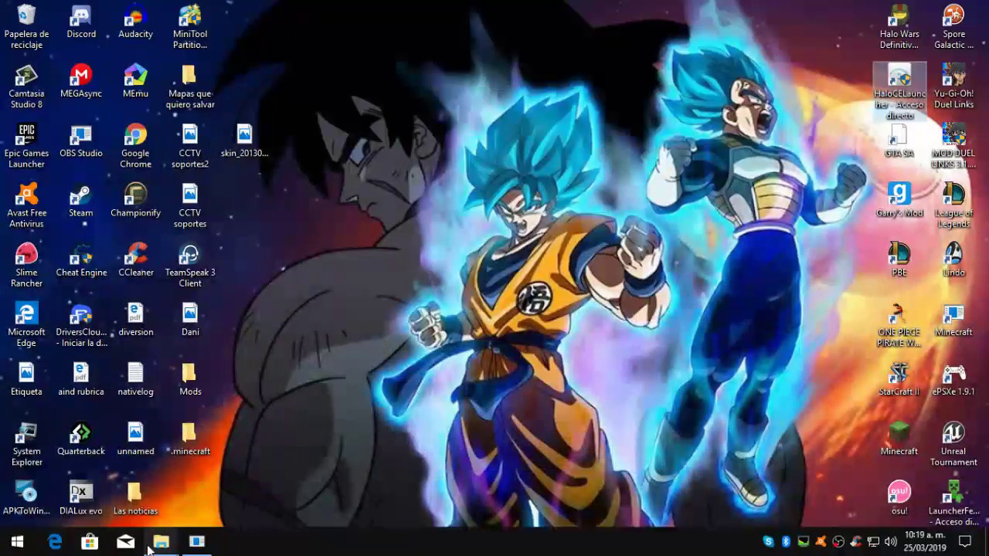
# Run CIU2.3-Installer from Descargas, allowing it past the SmartScreen warning
pyautogui.moveTo(169, 545)
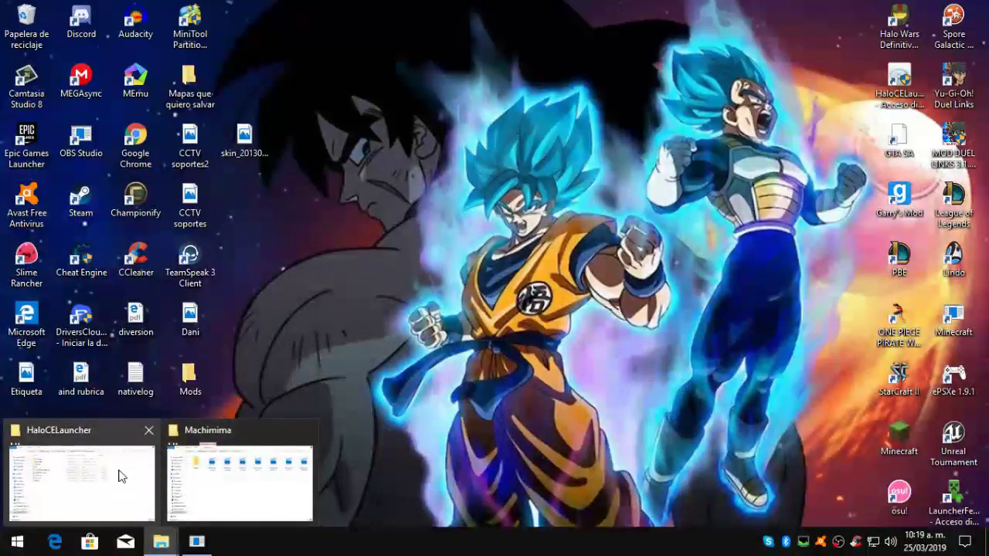
pyautogui.click(120, 474)
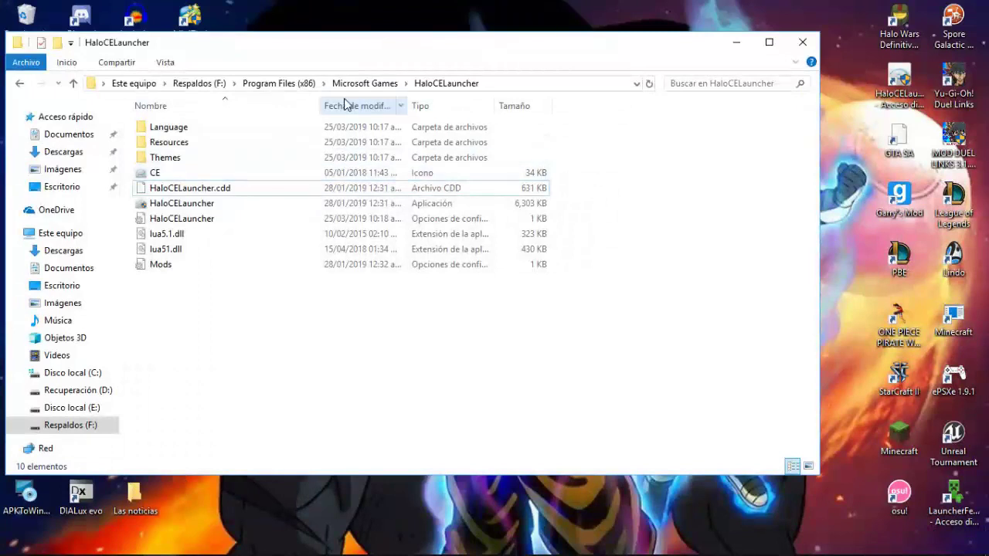
pyautogui.click(63, 153)
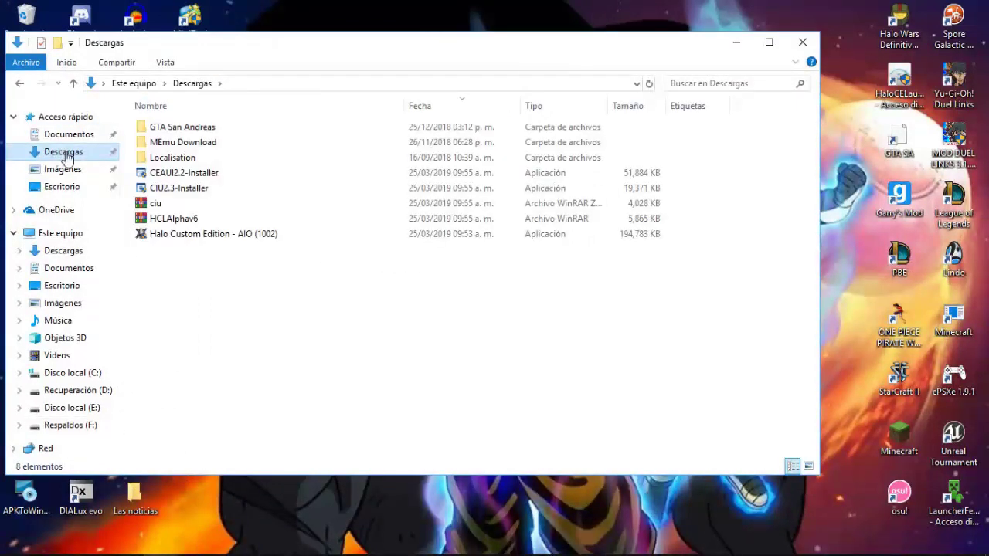
pyautogui.doubleClick(239, 193)
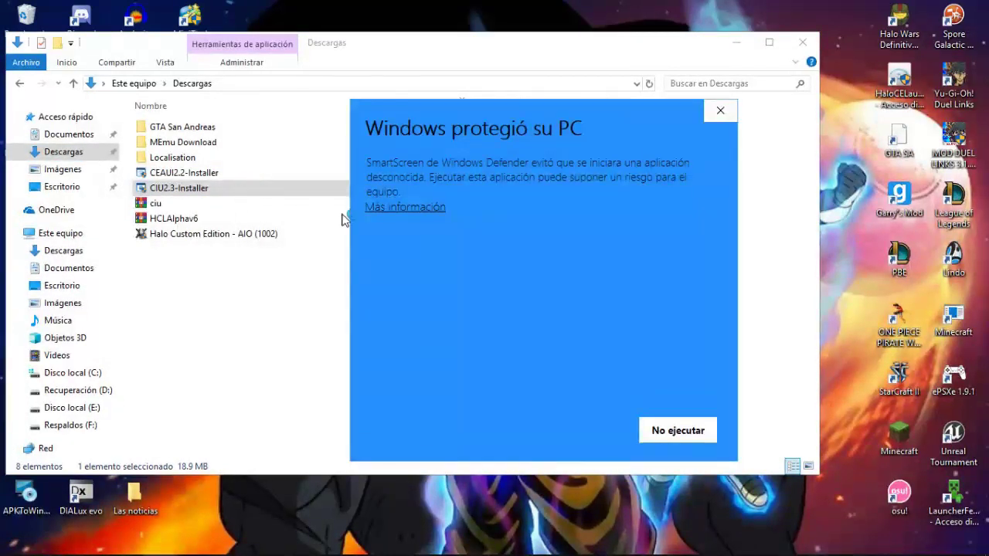
pyautogui.click(395, 208)
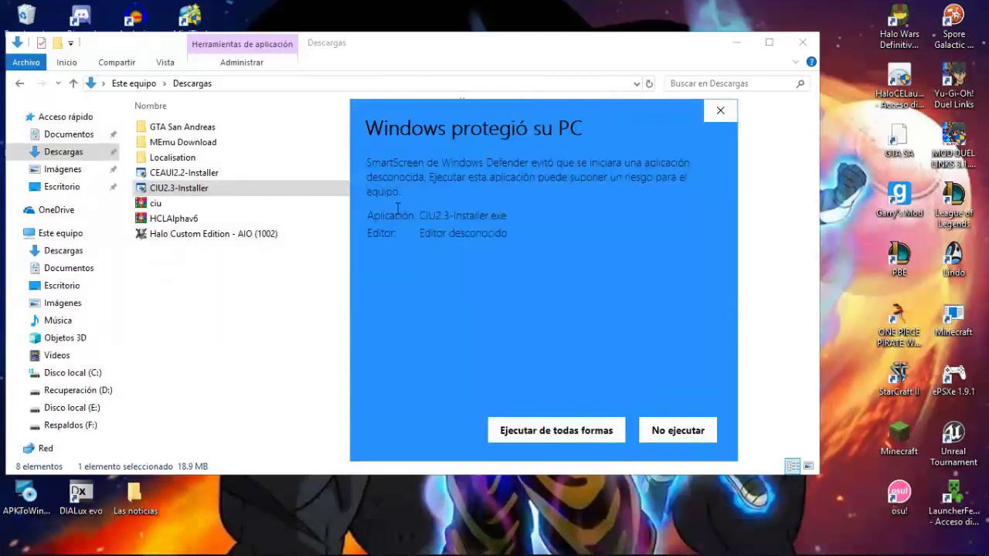
pyautogui.click(540, 438)
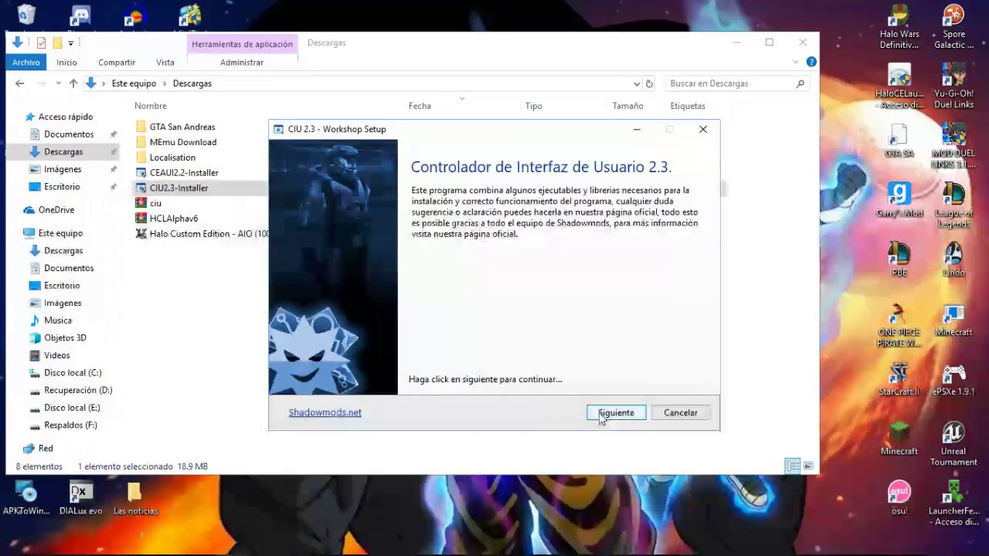
# Install CIU 2.3 and Visual C++ 2017 into Halo Custom Edition and finish setup
pyautogui.click(602, 416)
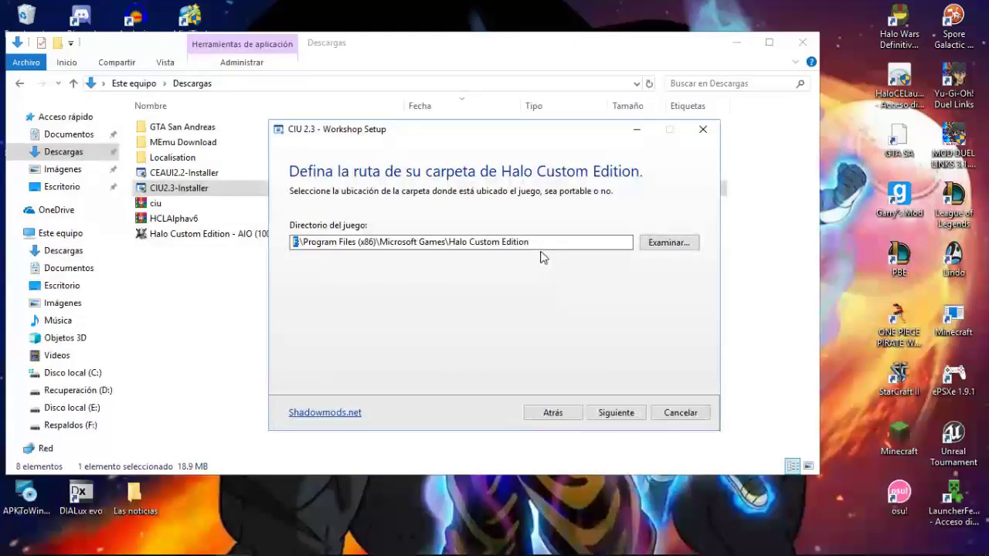
pyautogui.moveTo(533, 242); pyautogui.dragTo(291, 243)
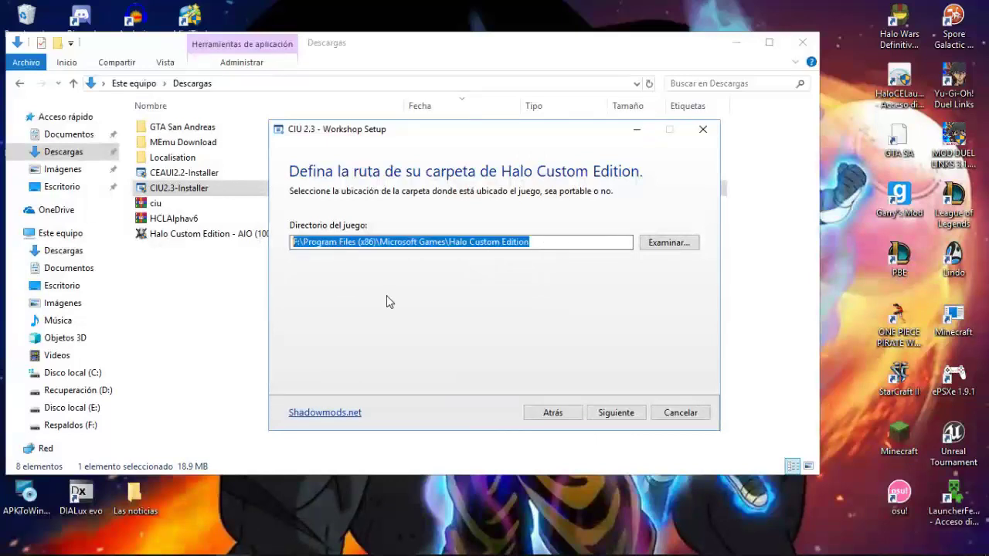
pyautogui.click(606, 422)
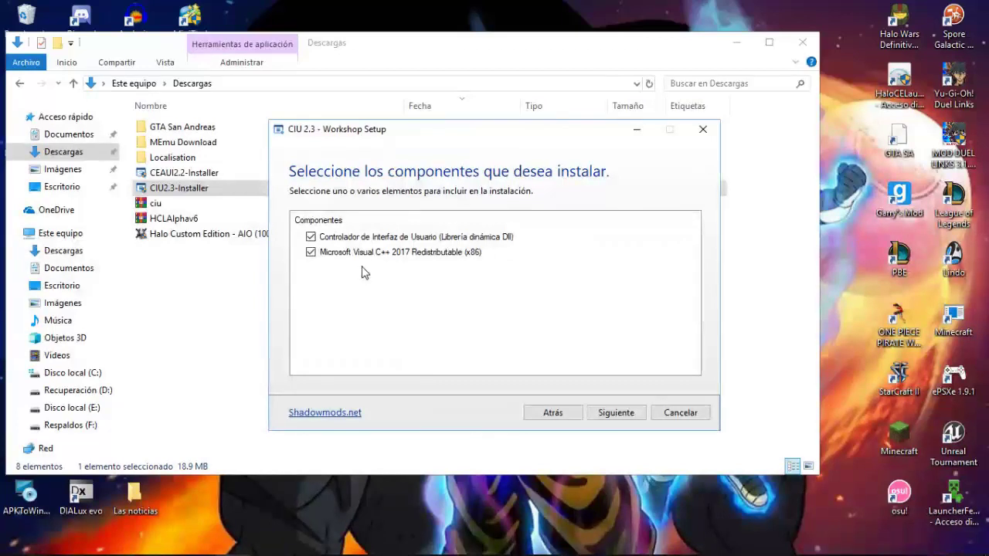
pyautogui.click(623, 413)
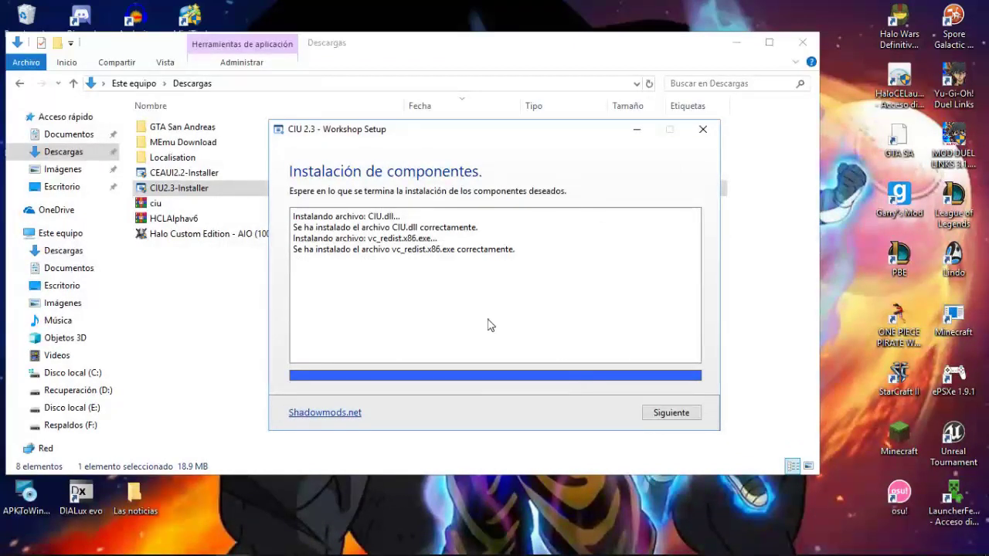
pyautogui.click(677, 415)
pyautogui.click(678, 414)
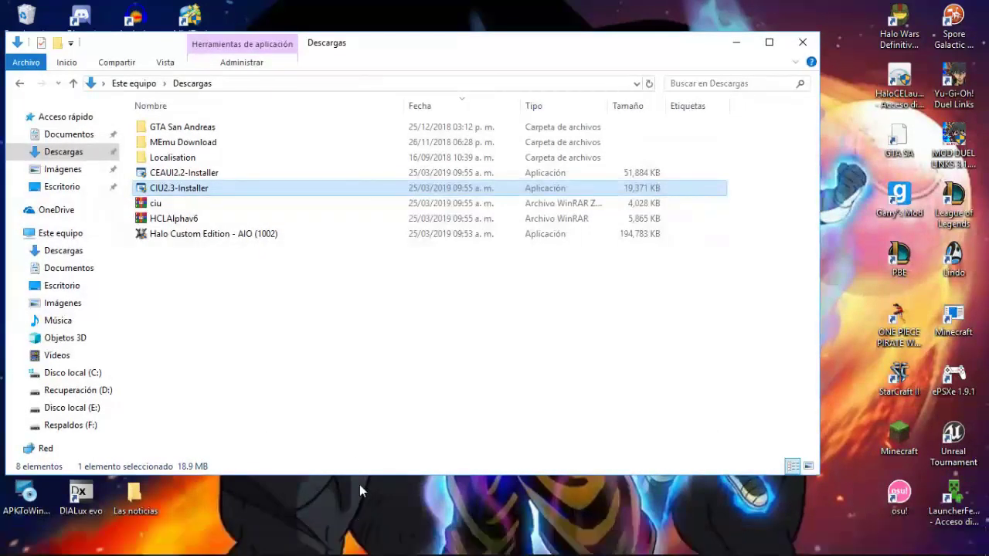
# Run CEAUI2.2-Installer and install UI.map, UI.data and chimera.dll into Halo Custom Edition
pyautogui.doubleClick(242, 176)
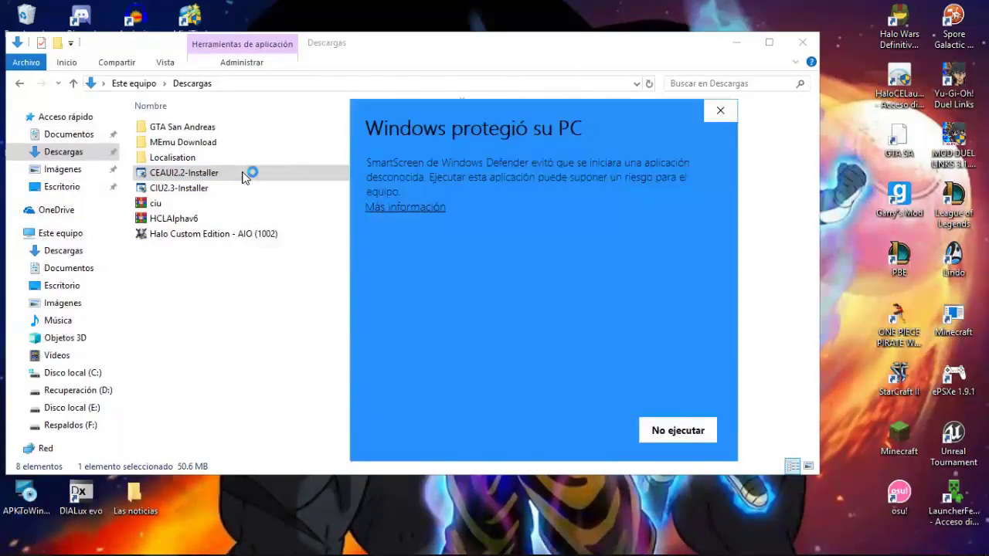
pyautogui.click(399, 208)
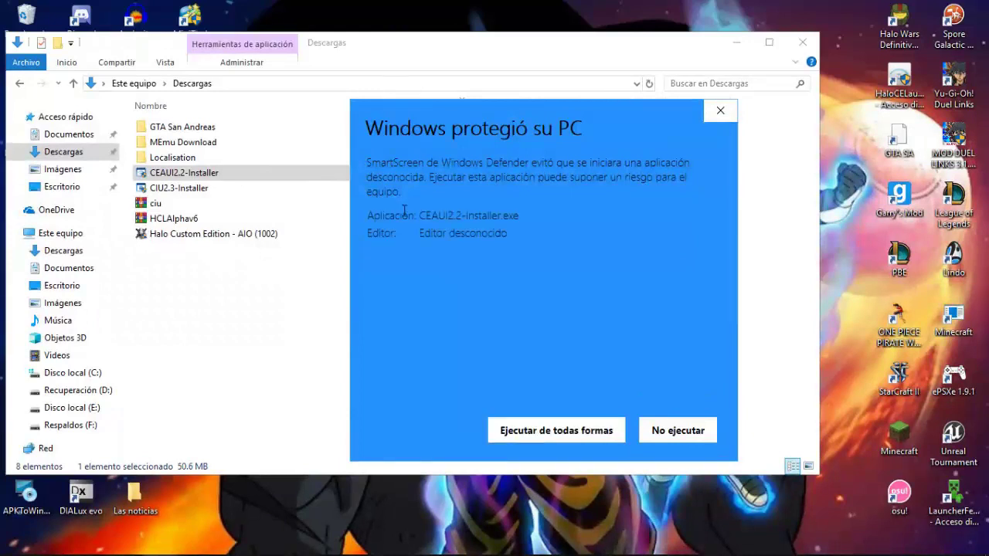
pyautogui.click(525, 434)
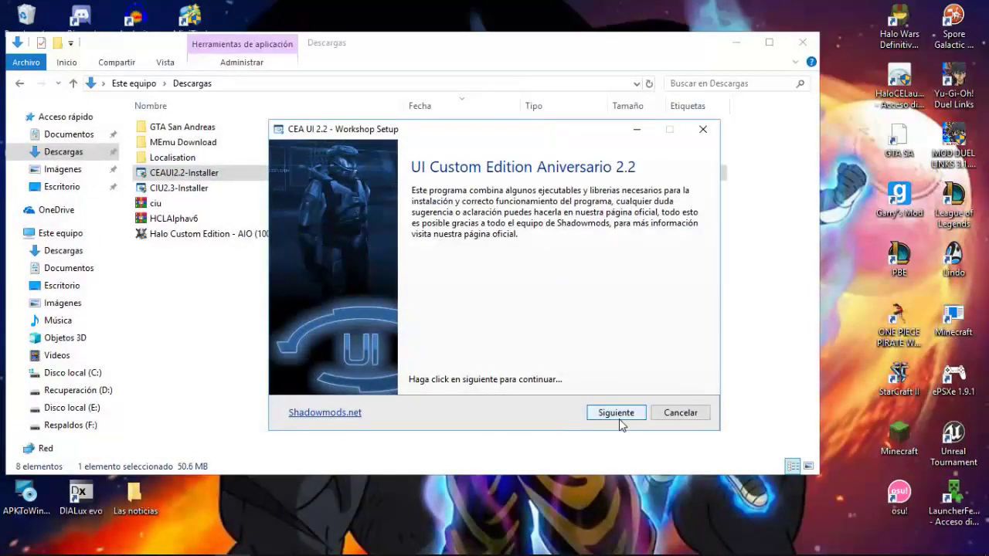
pyautogui.click(619, 419)
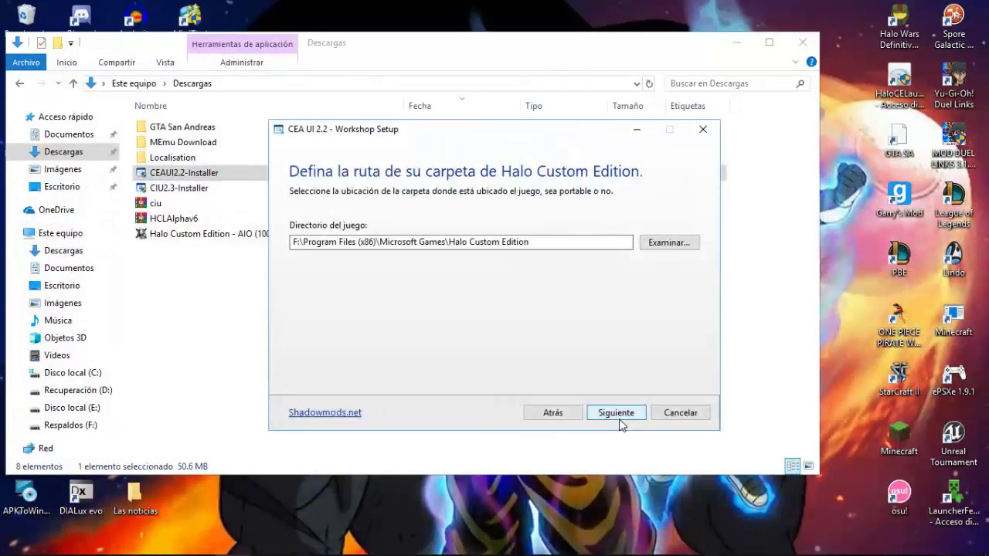
pyautogui.click(619, 418)
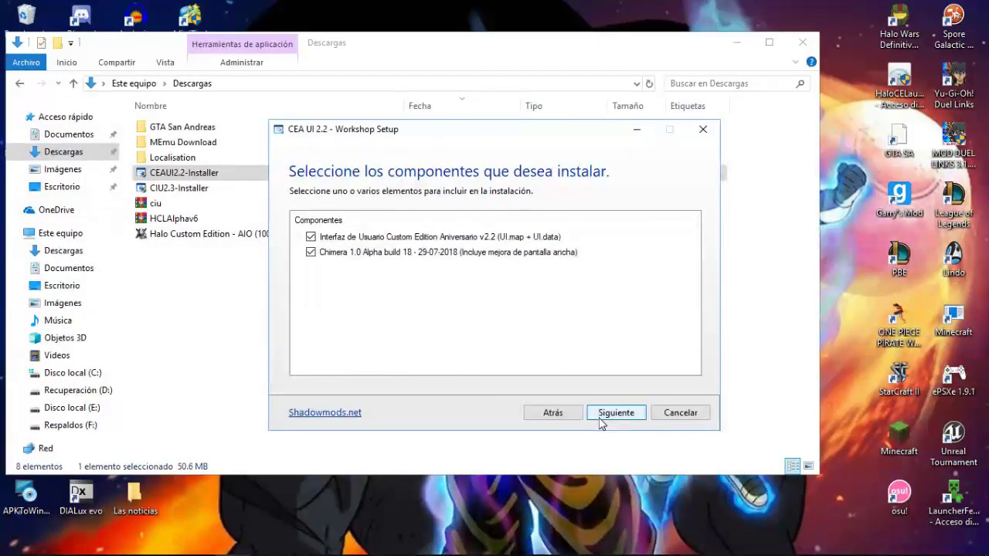
pyautogui.click(600, 418)
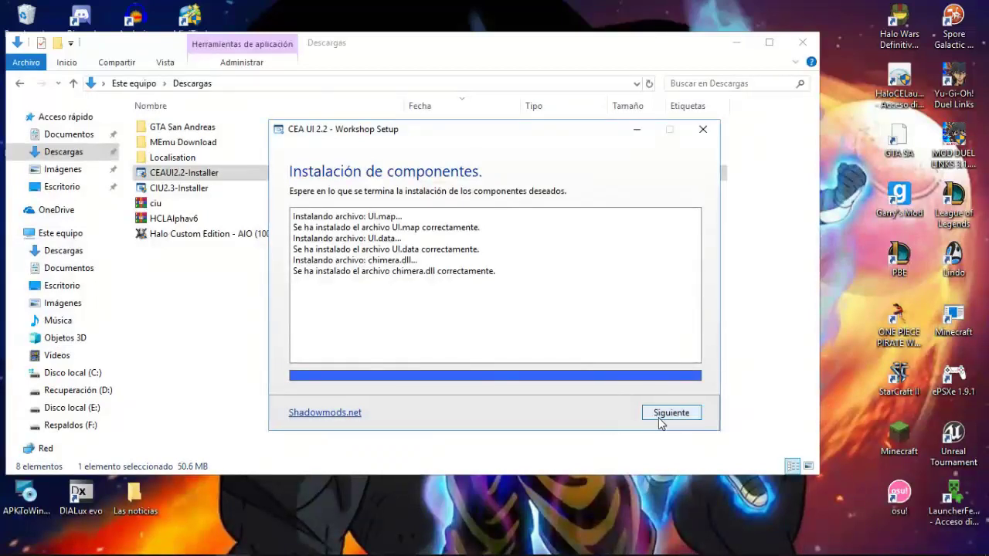
pyautogui.click(660, 417)
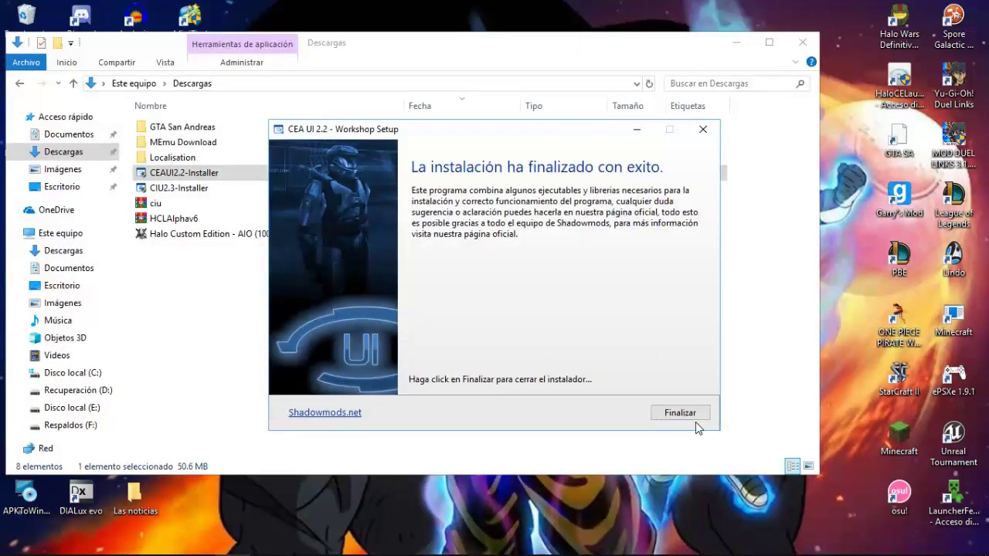
pyautogui.click(694, 420)
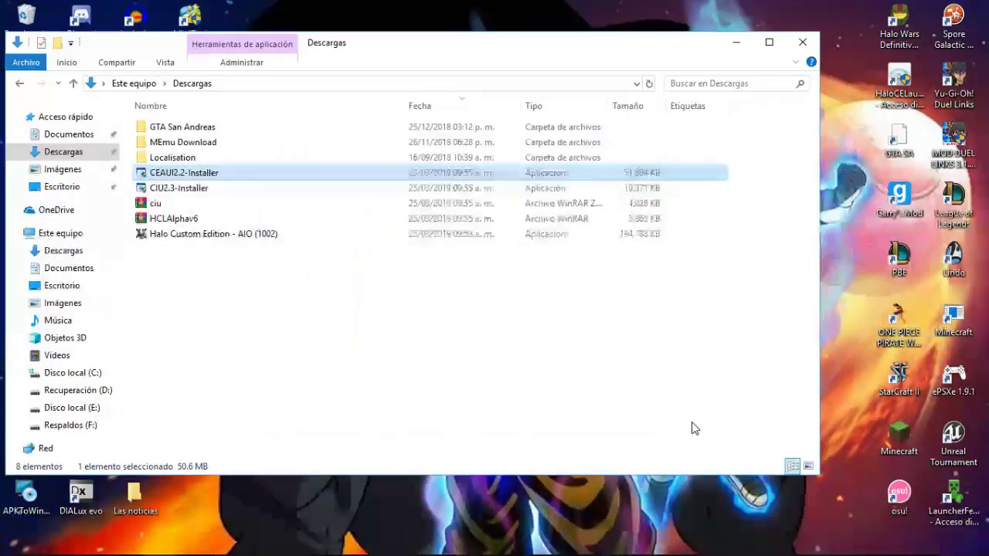
# In Halo CE Launcher, save the Consola and Ventana launch arguments and start Halo Custom Edition windowed
pyautogui.click(738, 43)
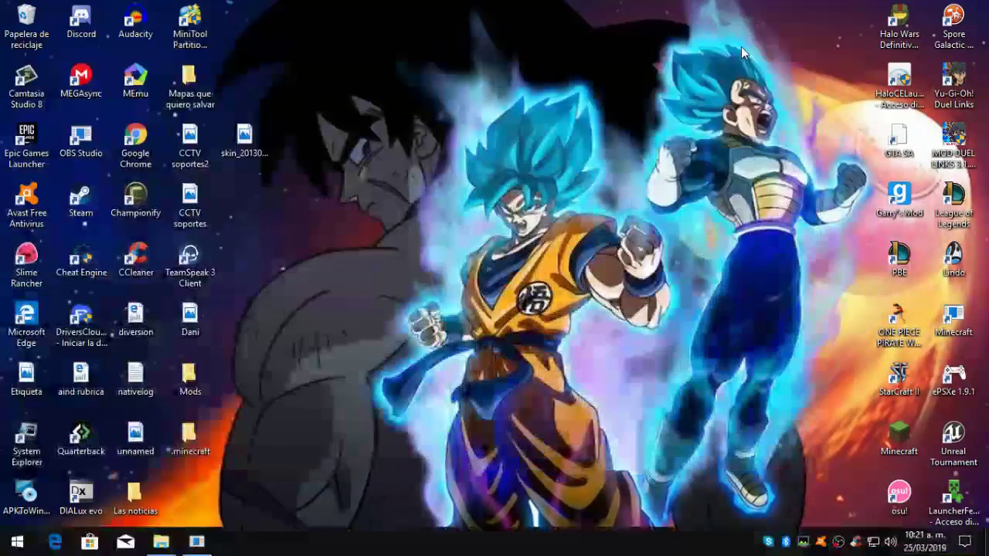
pyautogui.doubleClick(897, 78)
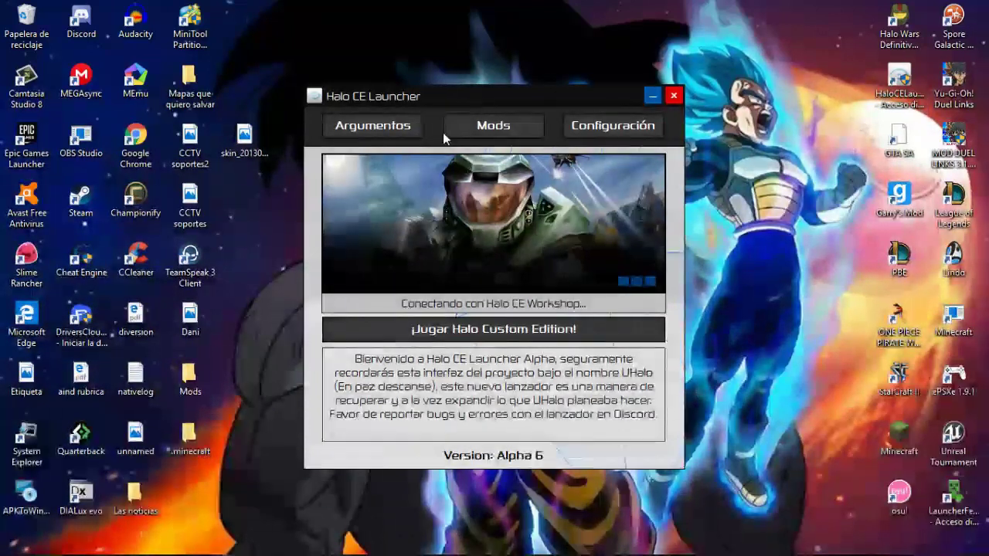
pyautogui.click(373, 126)
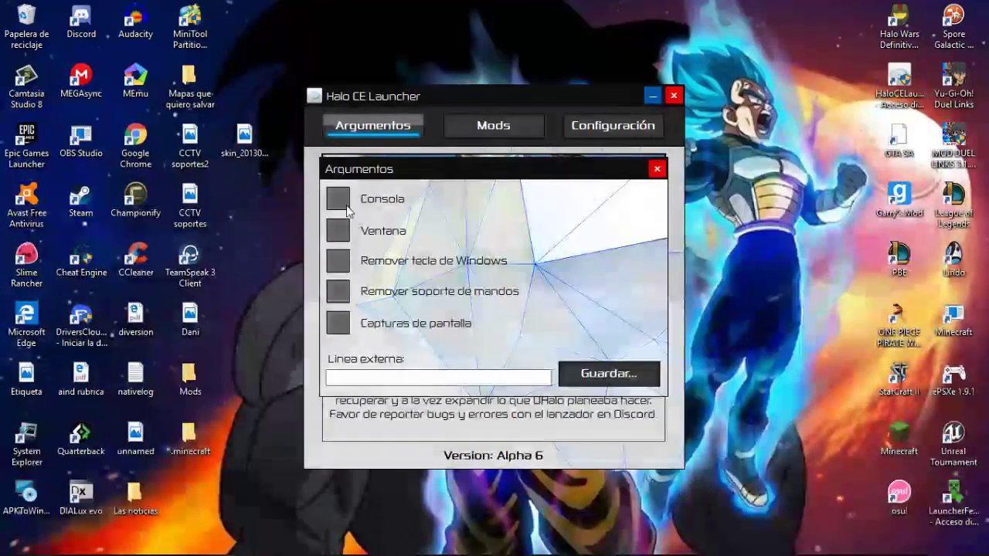
pyautogui.click(340, 199)
pyautogui.click(340, 231)
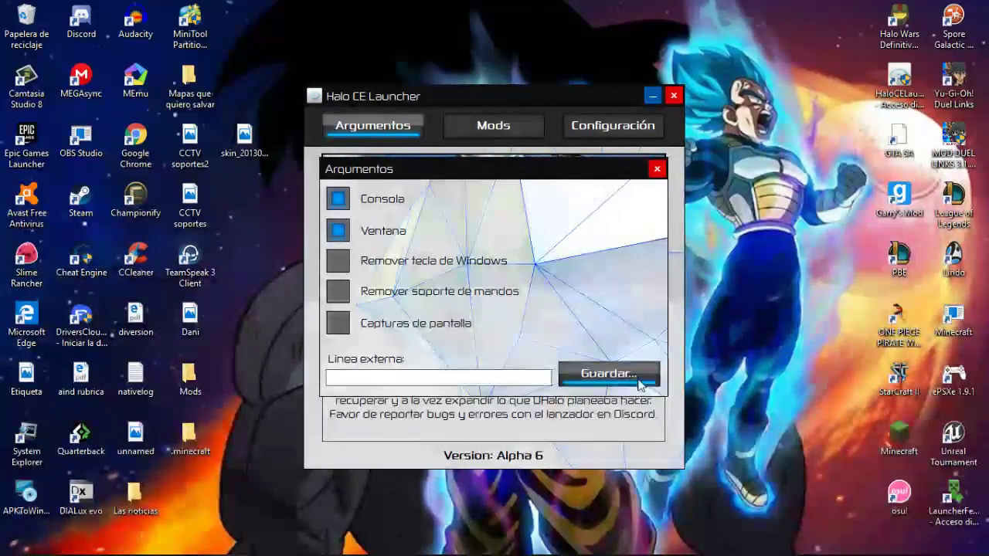
pyautogui.click(641, 377)
pyautogui.click(531, 330)
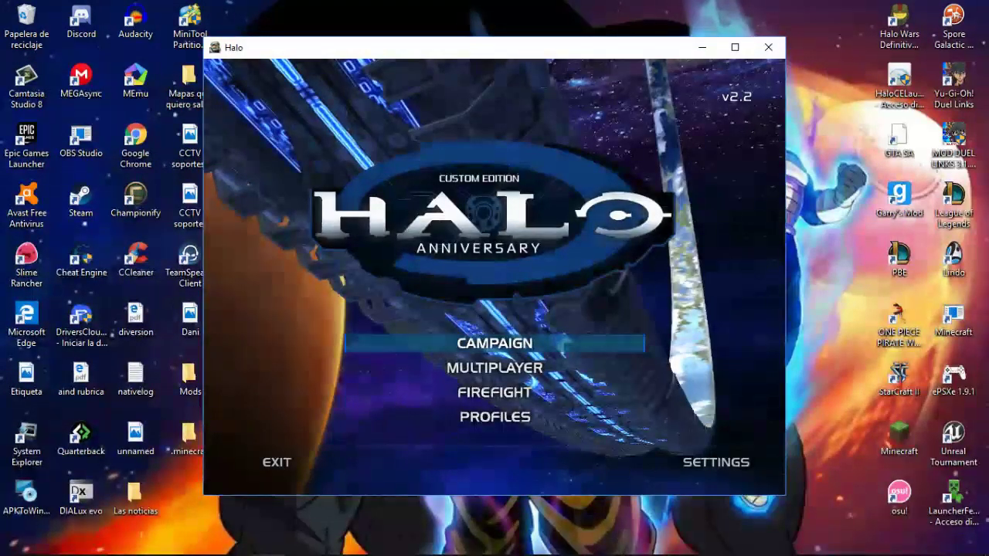
# Create a new player profile from PROFILES, typing and correcting the profile name
pyautogui.press('Down')
pyautogui.press('Down')
pyautogui.press('Down')
pyautogui.press('Return')
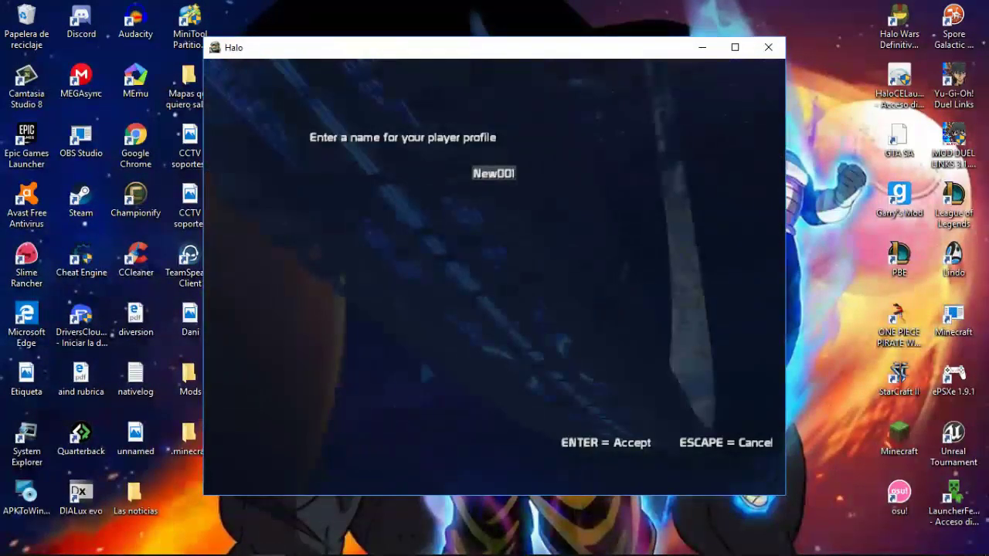
pyautogui.write('Co')
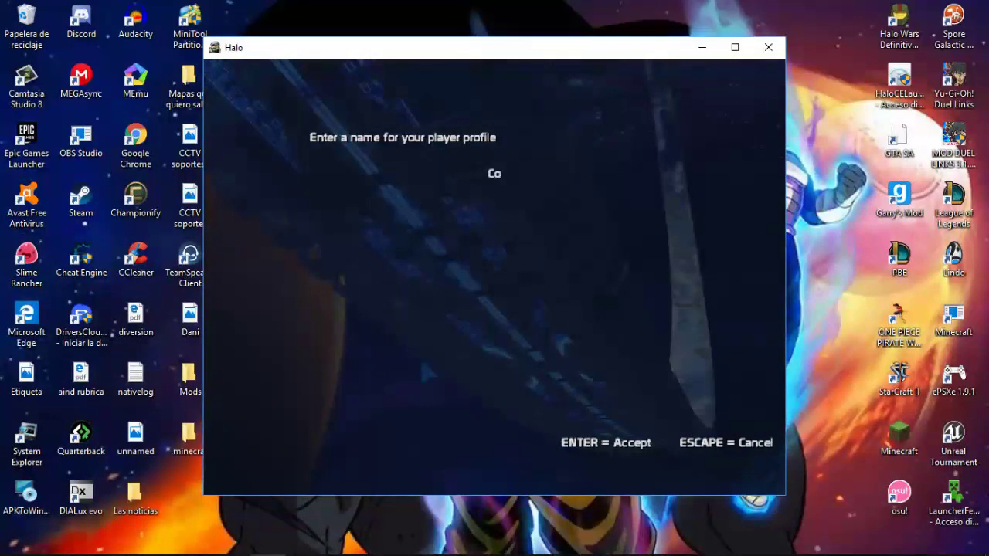
pyautogui.write('pion l')
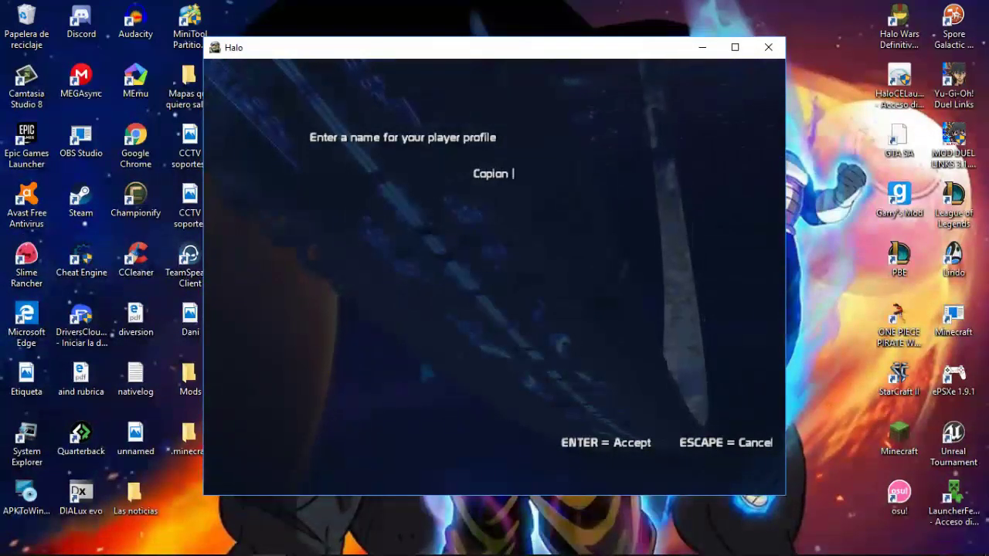
pyautogui.write('XC')
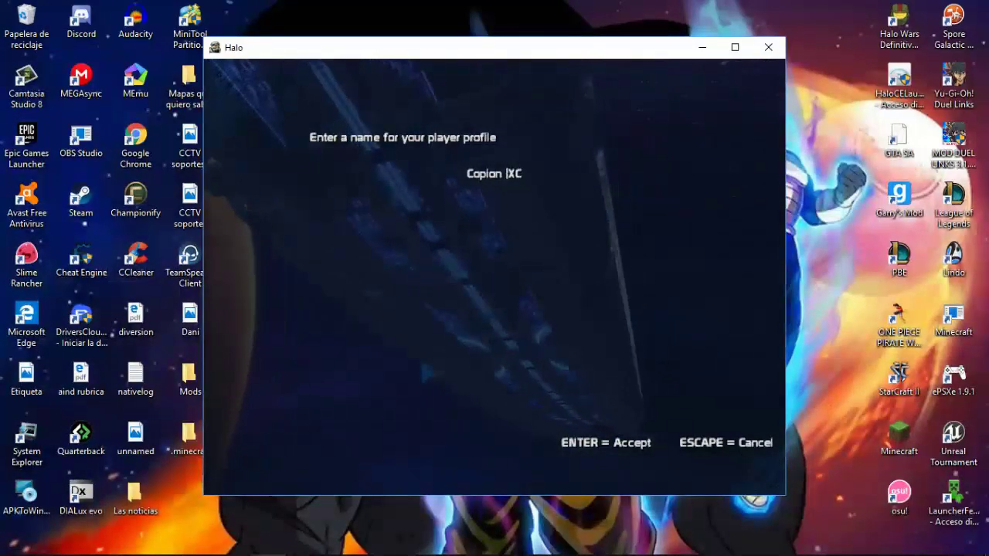
pyautogui.write("'")
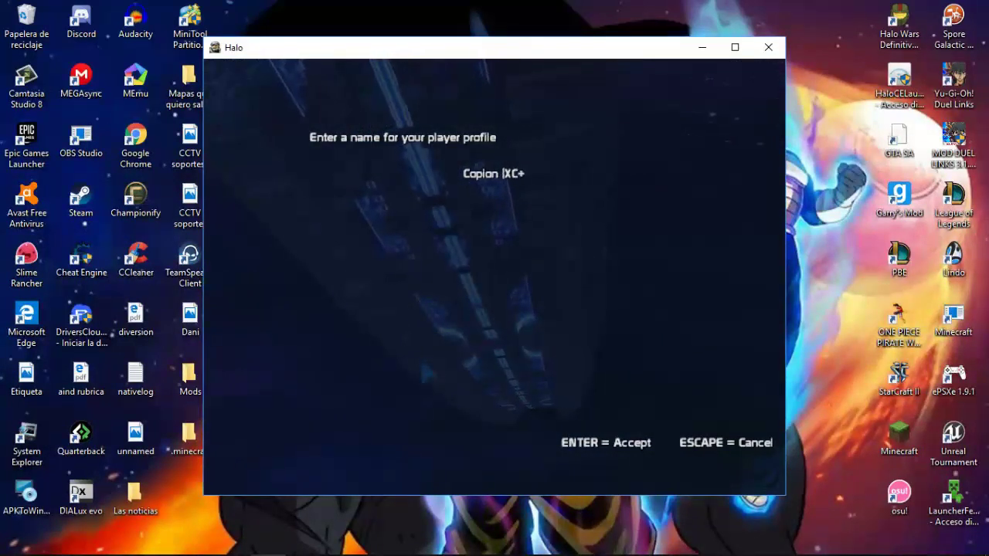
pyautogui.press('BackSpace')
pyautogui.write(']')
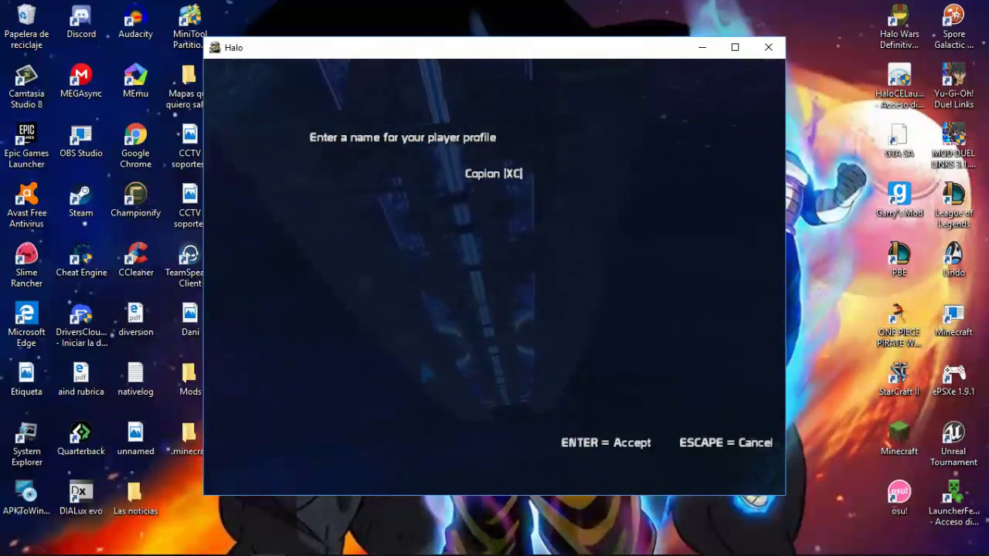
pyautogui.press('BackSpace')
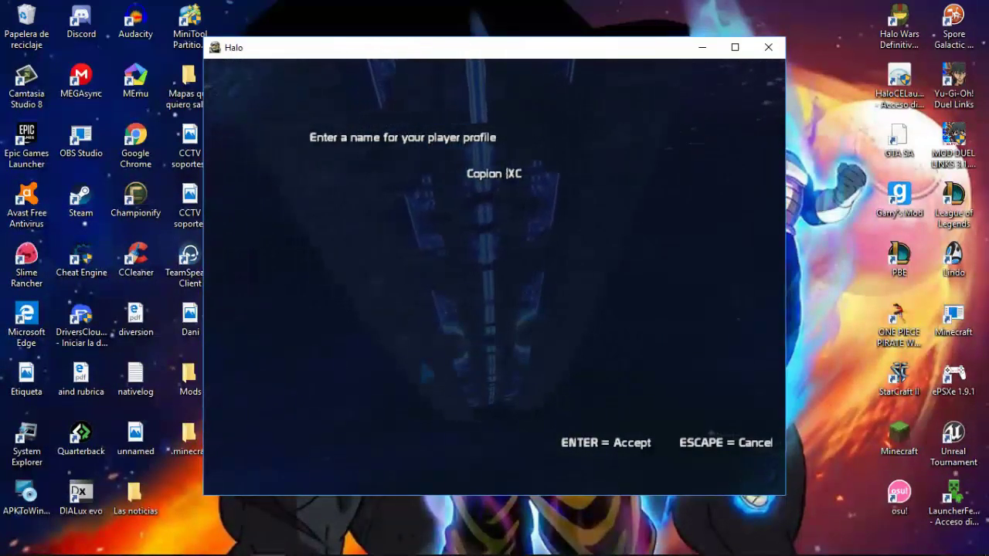
pyautogui.write(']')
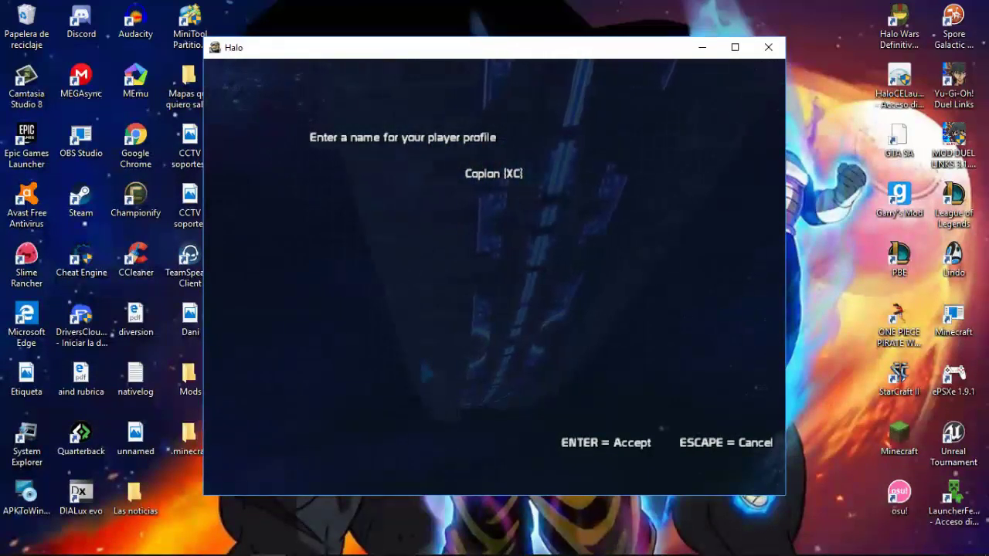
pyautogui.press('Return')
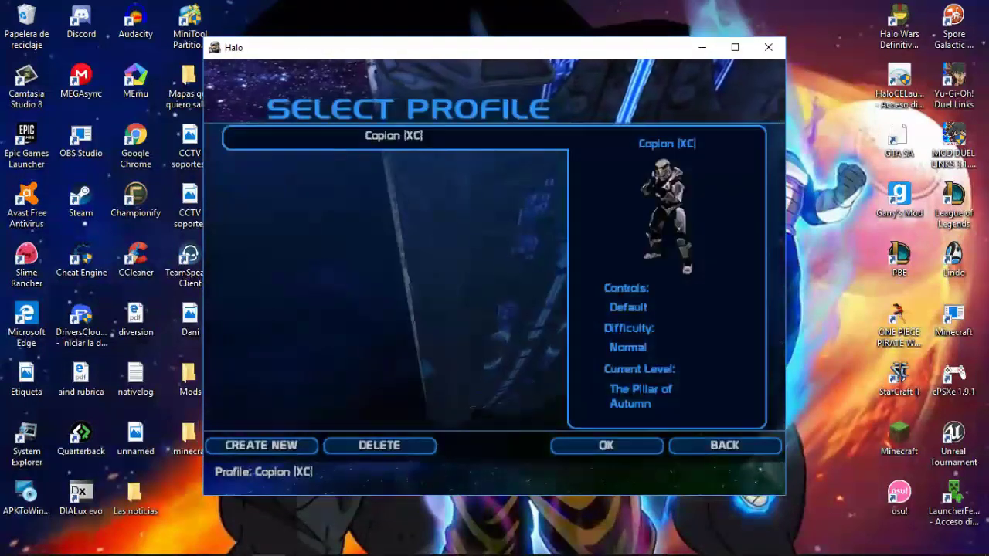
# Accept the new profile and quit Halo from the main menu
pyautogui.click(593, 455)
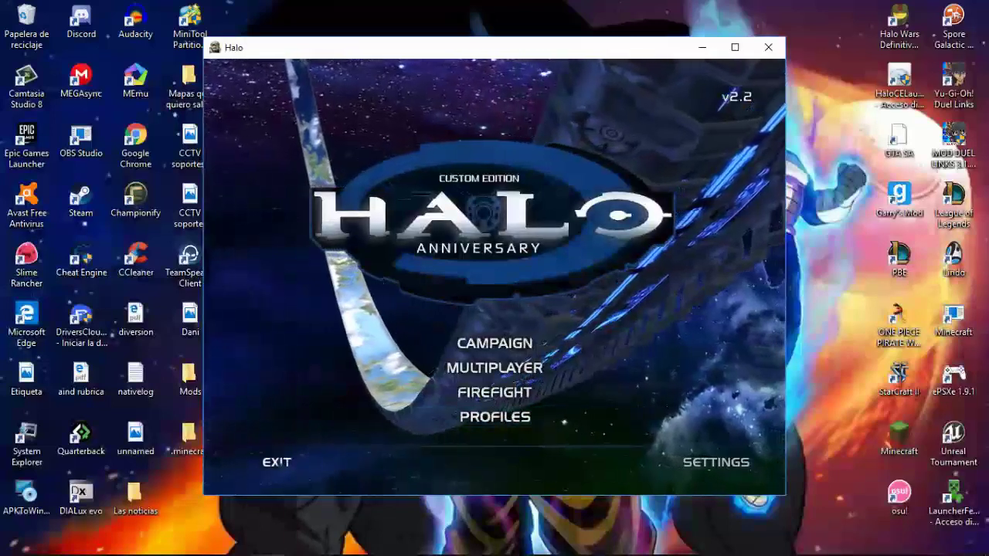
pyautogui.press('Escape')
pyautogui.press('Return')
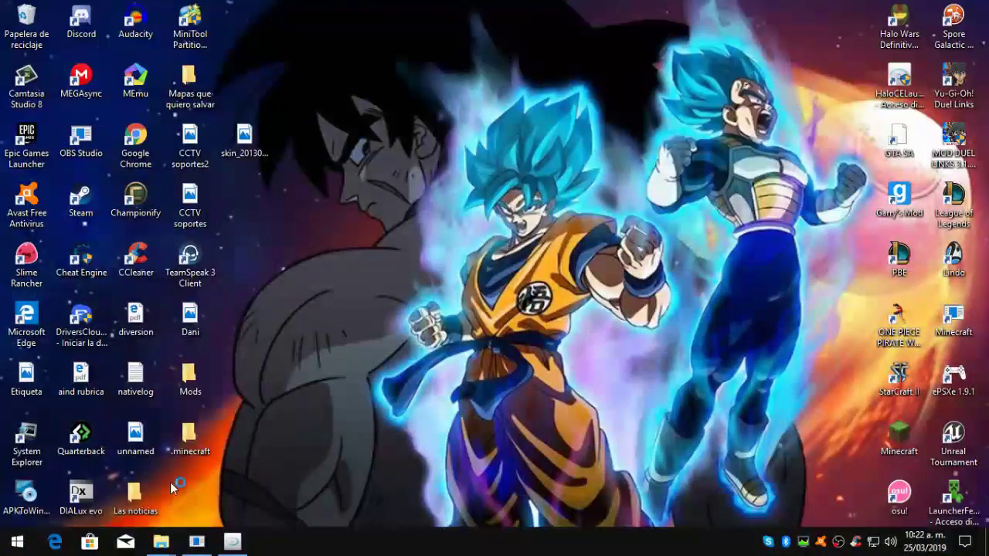
# Select the ciu archive in Downloads and go to Documentos\My Games\Halo CE\hac
pyautogui.moveTo(145, 544)
pyautogui.click(137, 489)
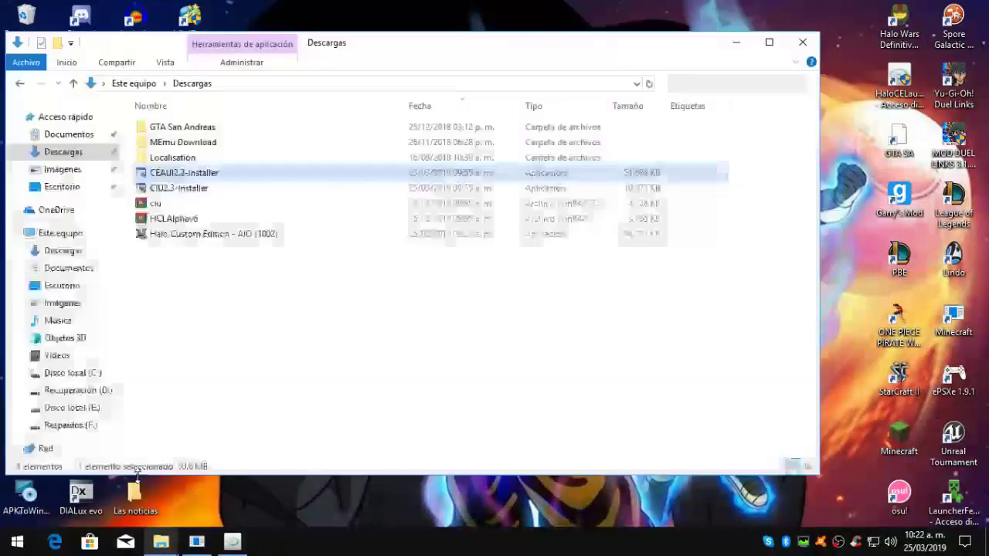
pyautogui.click(184, 208)
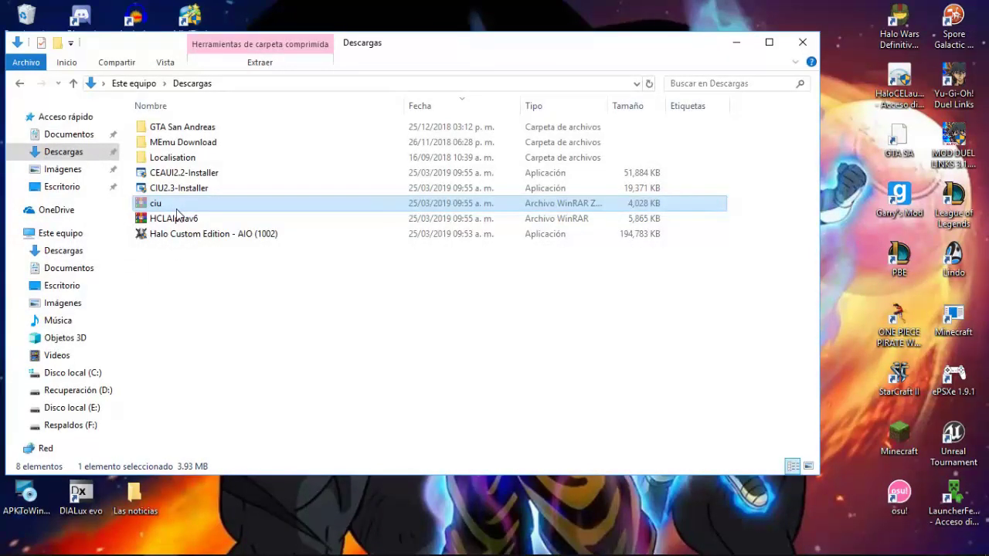
pyautogui.click(79, 270)
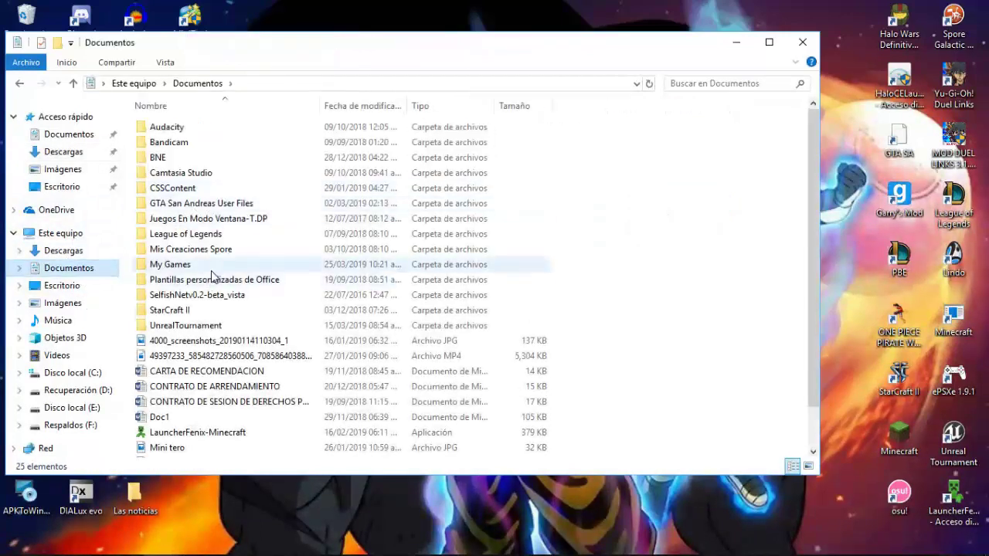
pyautogui.doubleClick(211, 266)
pyautogui.doubleClick(241, 147)
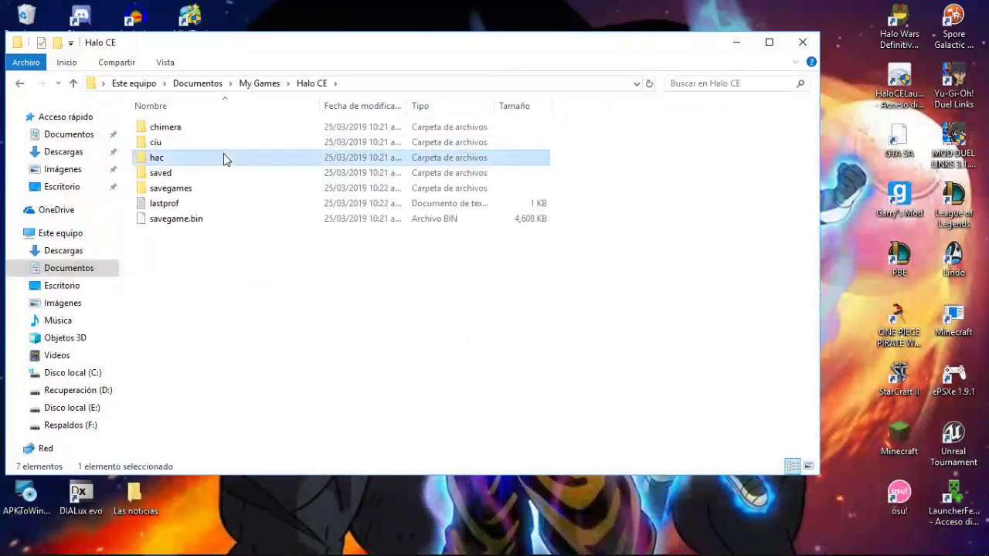
pyautogui.doubleClick(223, 159)
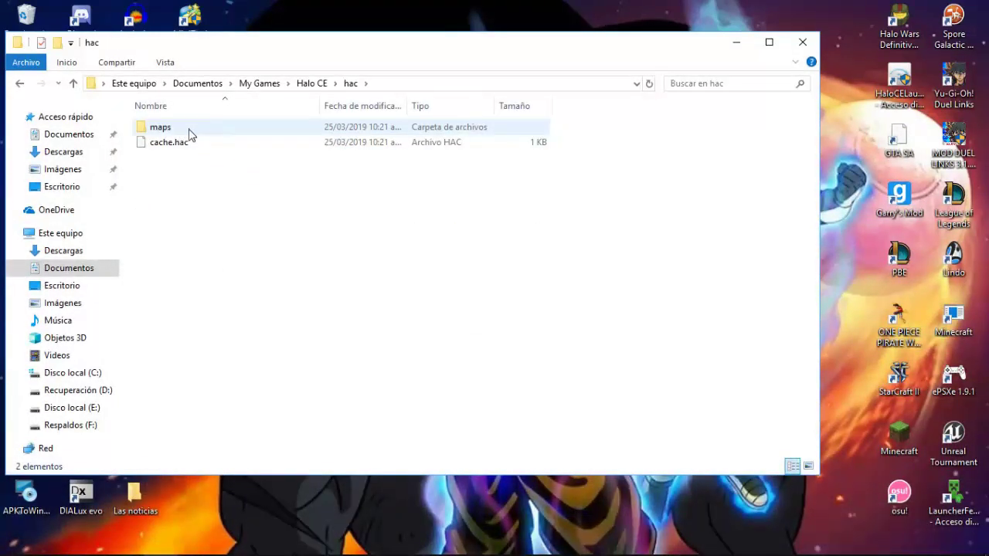
# Create a new folder named 'packs' inside hac
pyautogui.rightClick(181, 213)
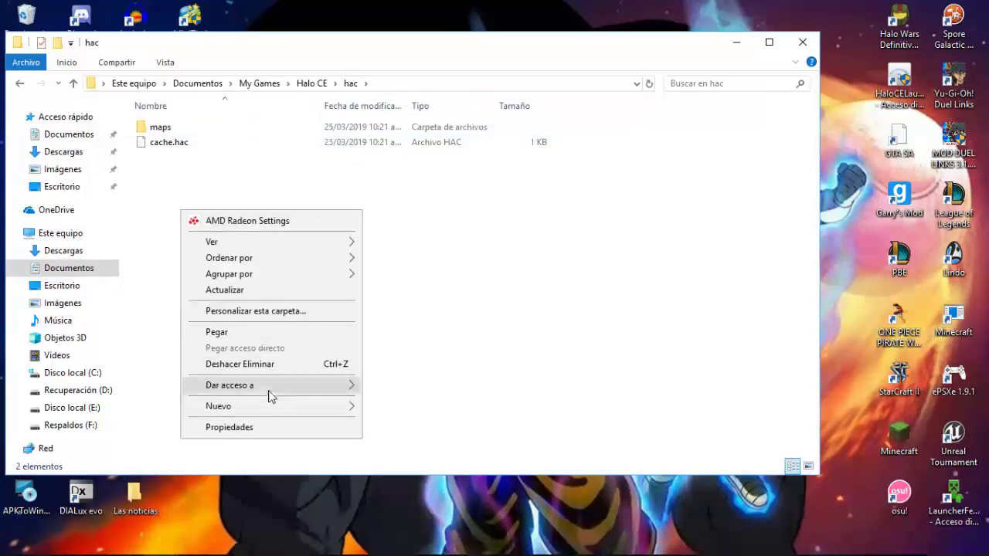
pyautogui.moveTo(279, 408)
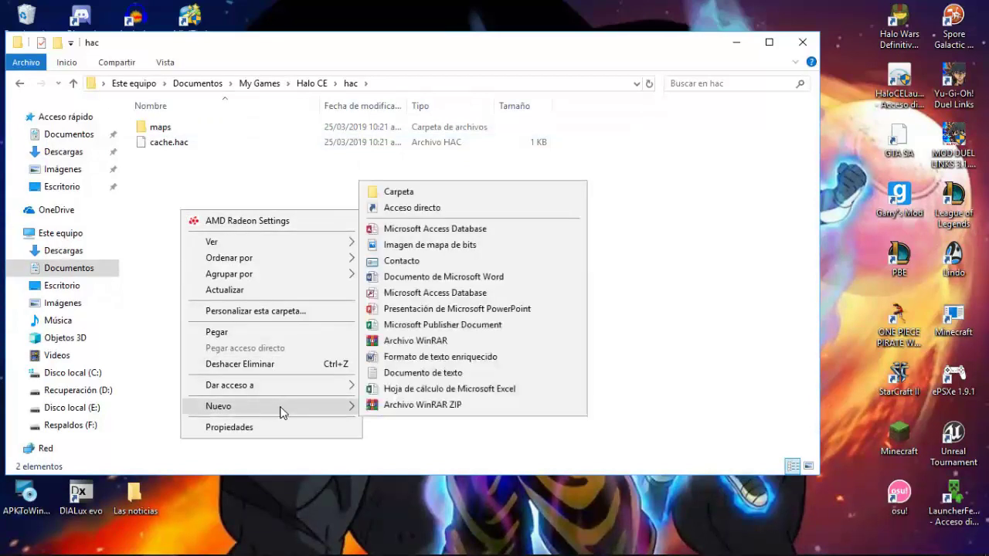
pyautogui.click(424, 191)
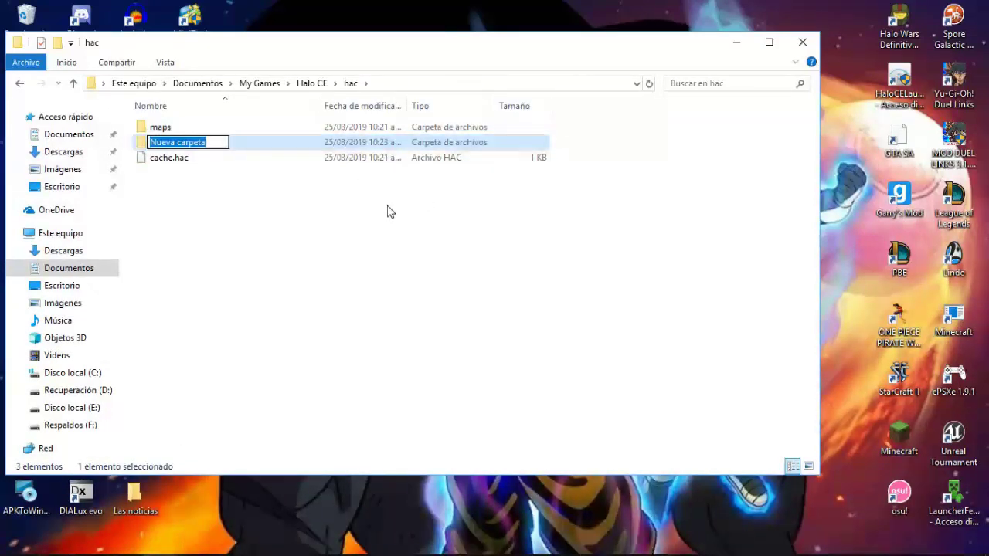
pyautogui.write('P')
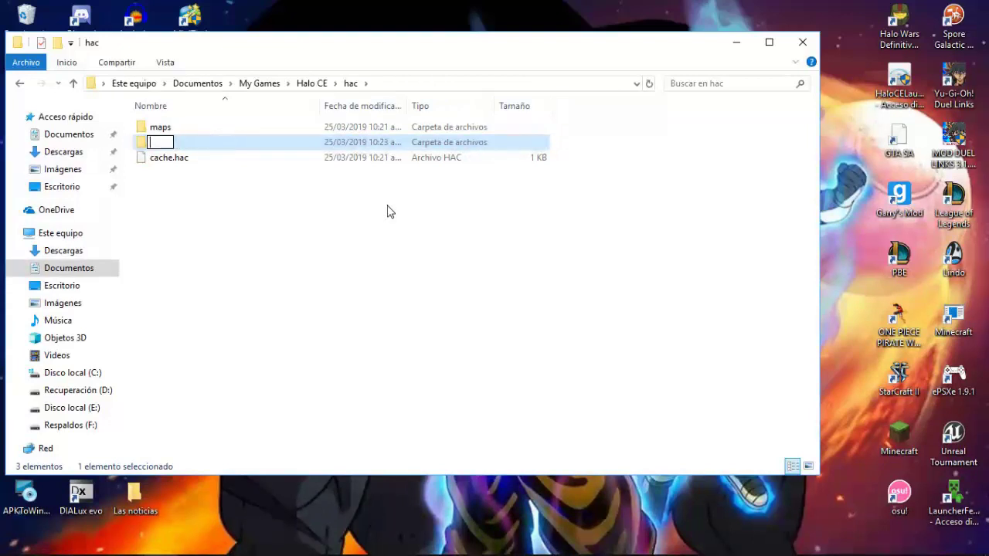
pyautogui.write('packs')
pyautogui.click(390, 211)
# Paste the ciu archive into the packs folder and close Explorer
pyautogui.doubleClick(229, 145)
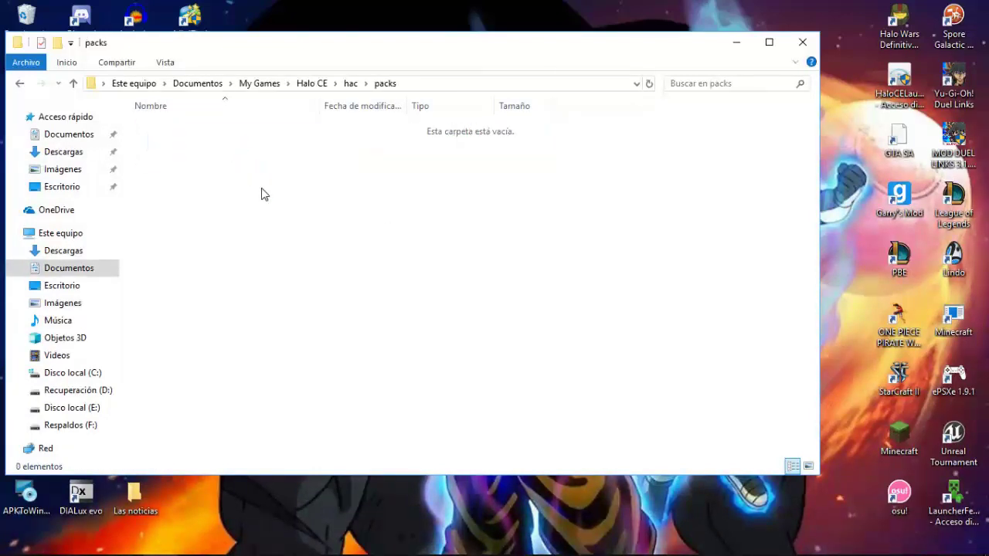
pyautogui.hotkey('ctrl', 'v')
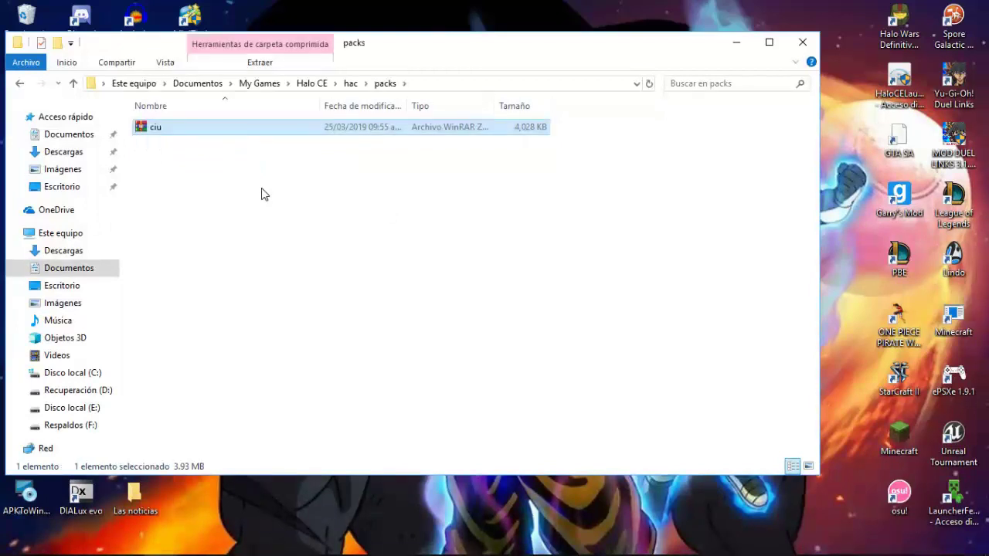
pyautogui.click(261, 194)
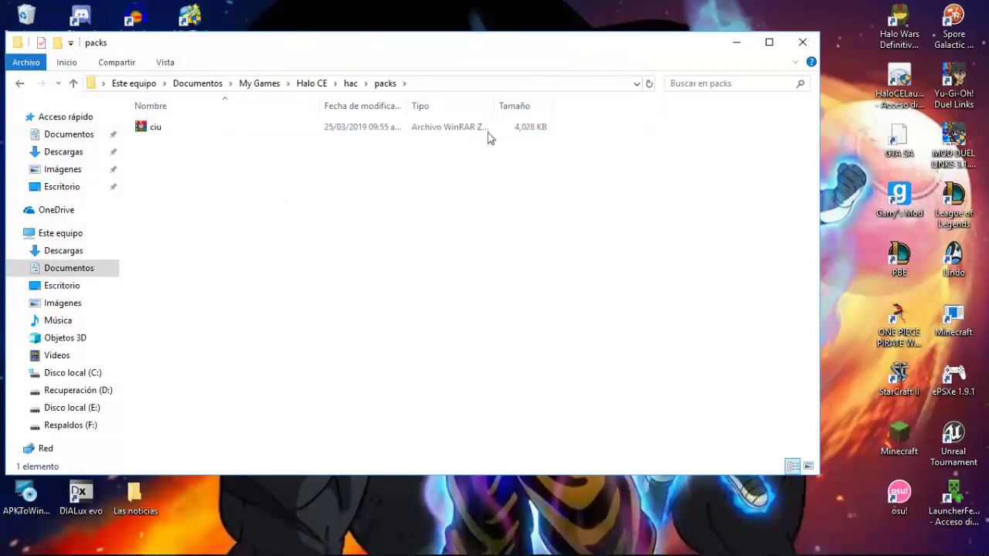
pyautogui.click(803, 44)
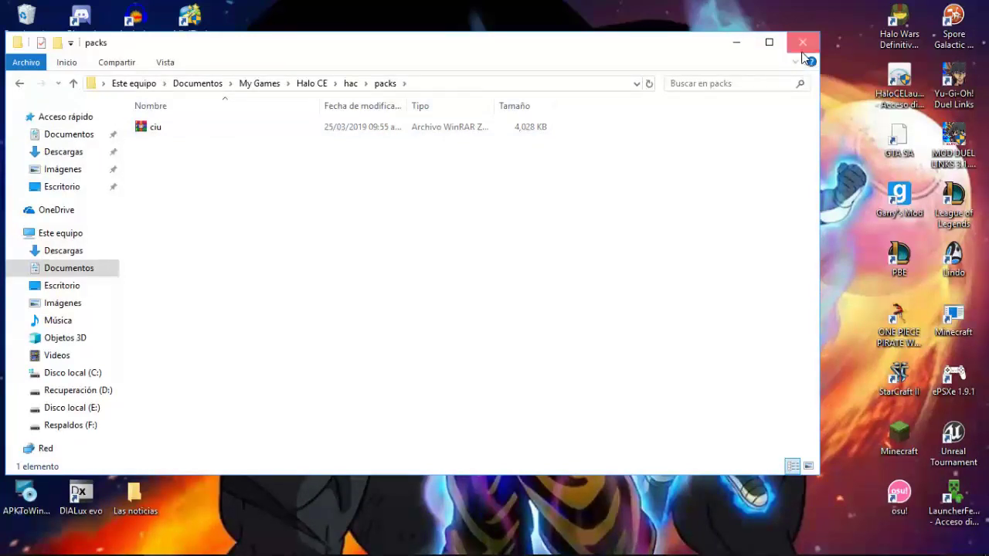
pyautogui.moveTo(398, 547)
pyautogui.moveTo(249, 547)
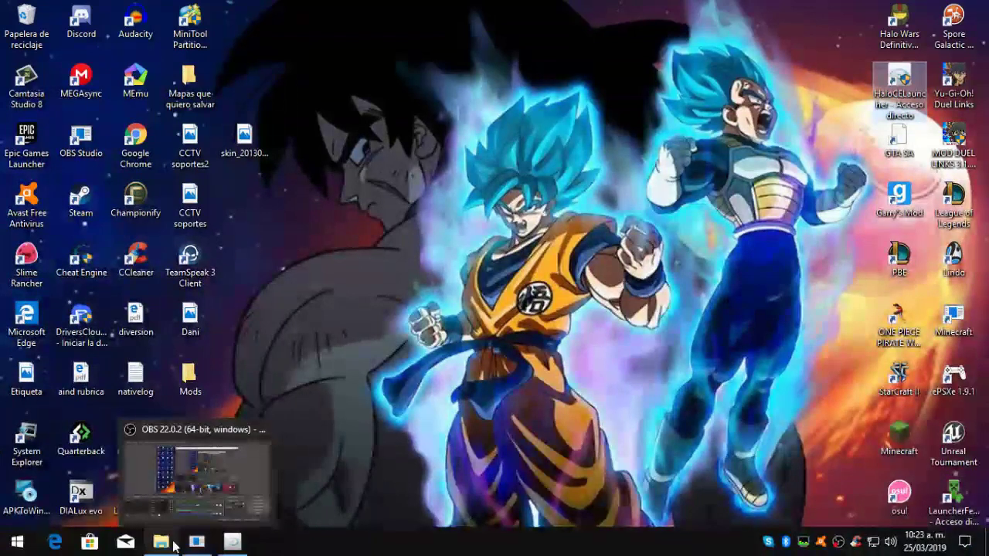
# In the launcher's Mods list, open the Halo Anticheat 2 configuration
pyautogui.moveTo(161, 544)
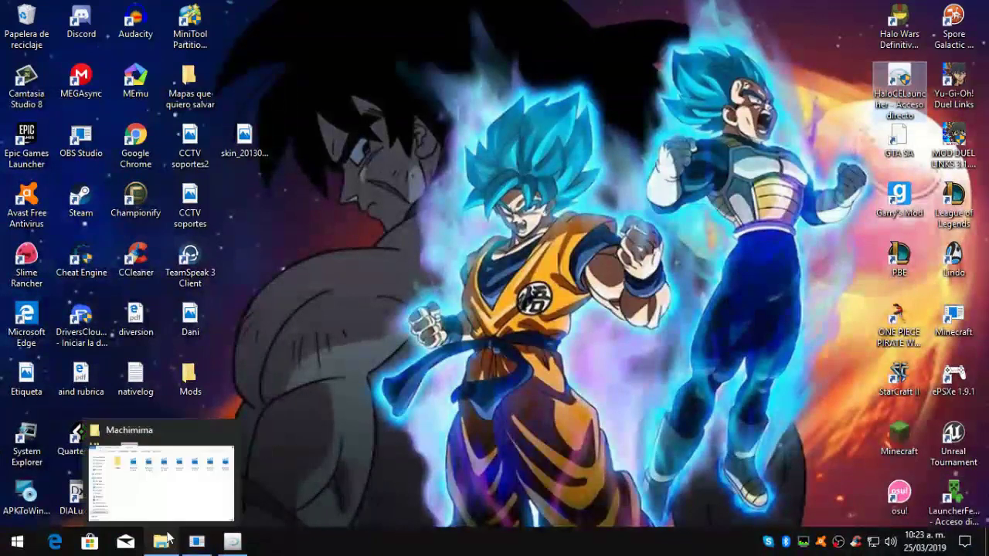
pyautogui.click(228, 430)
pyautogui.click(246, 542)
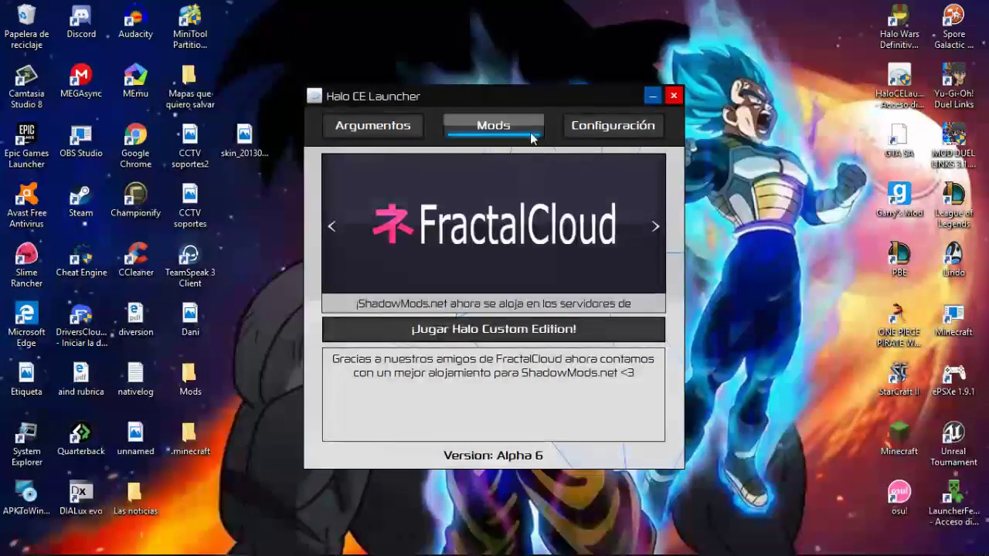
pyautogui.click(528, 128)
pyautogui.click(441, 195)
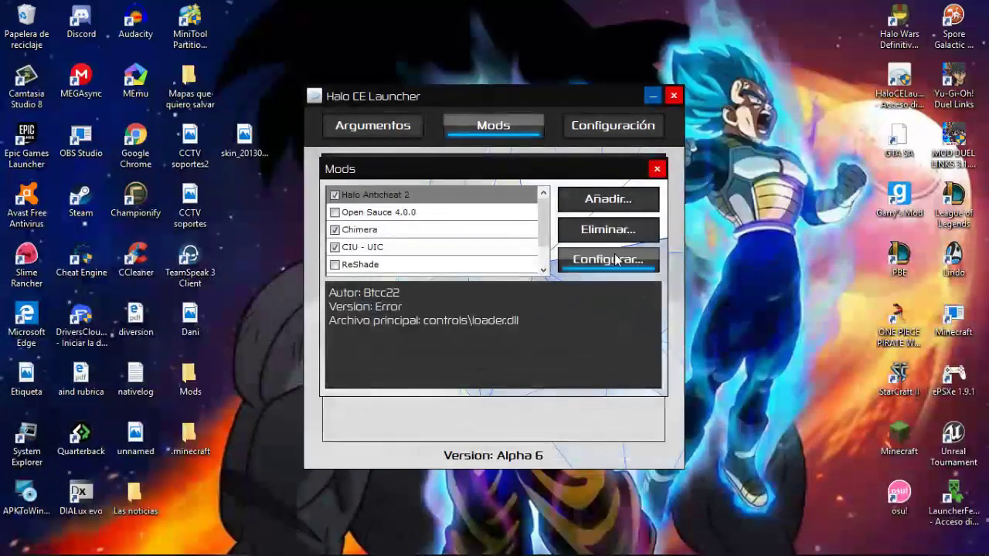
pyautogui.click(615, 265)
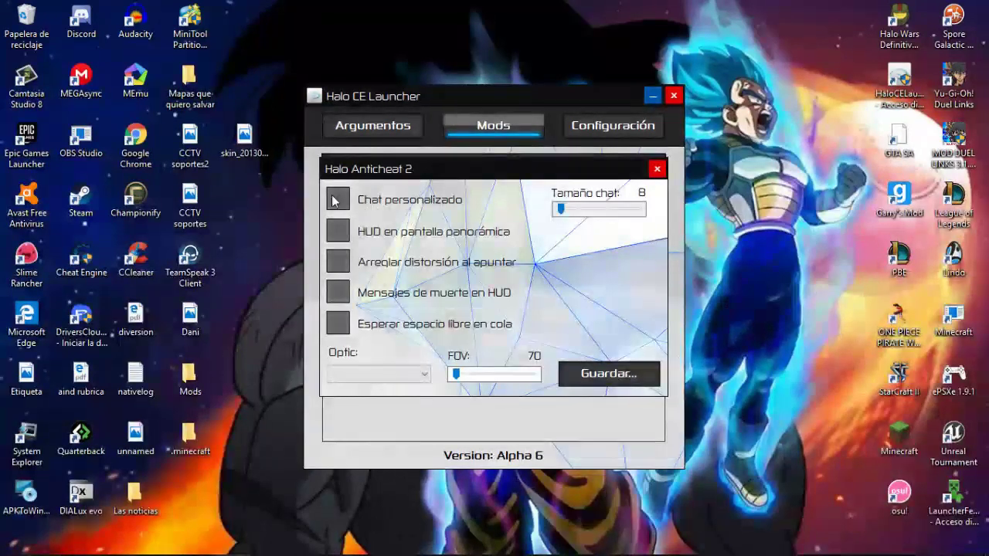
# Set Halo Anticheat 2 chat size to 17 and FOV to 95, leaving widescreen HUD off, and save
pyautogui.click(336, 235)
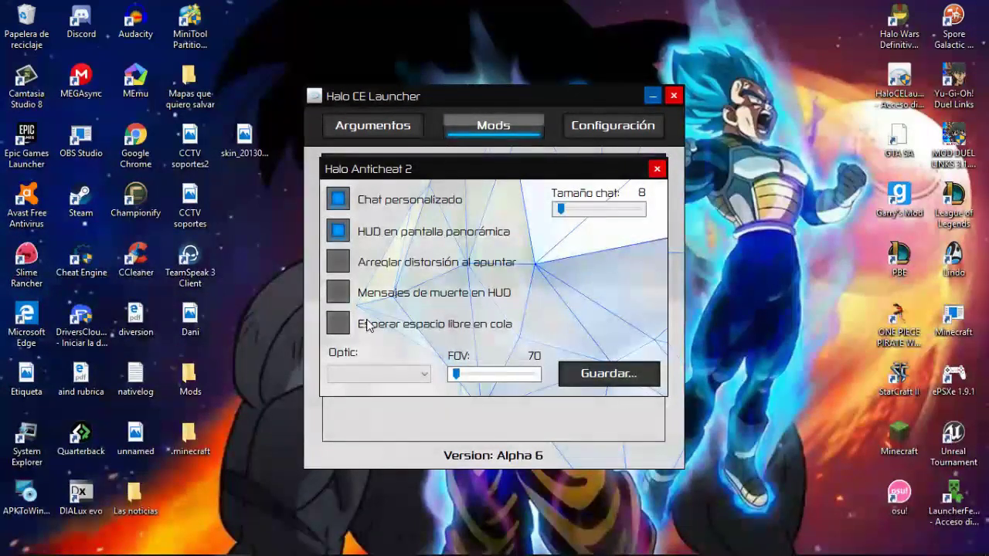
pyautogui.click(340, 235)
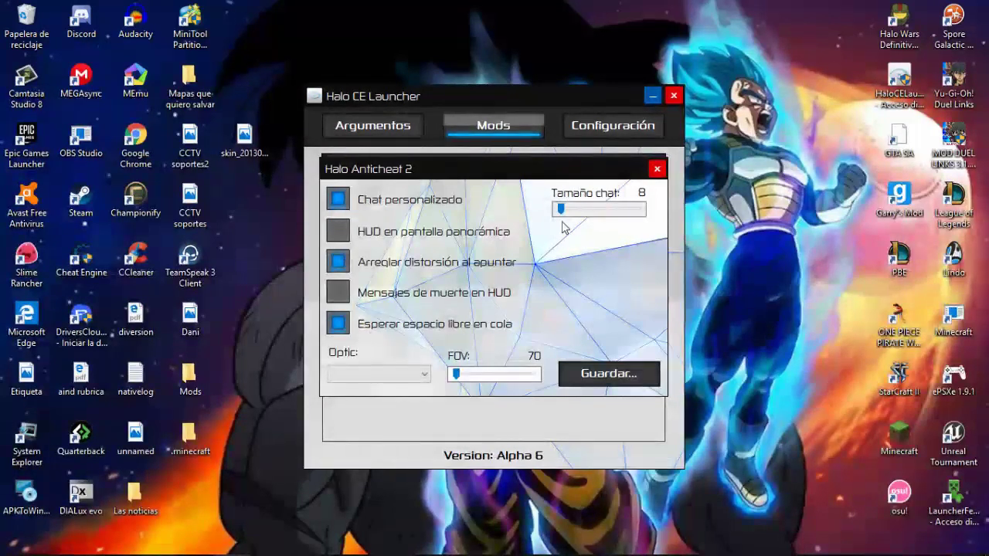
pyautogui.moveTo(562, 213); pyautogui.dragTo(577, 214)
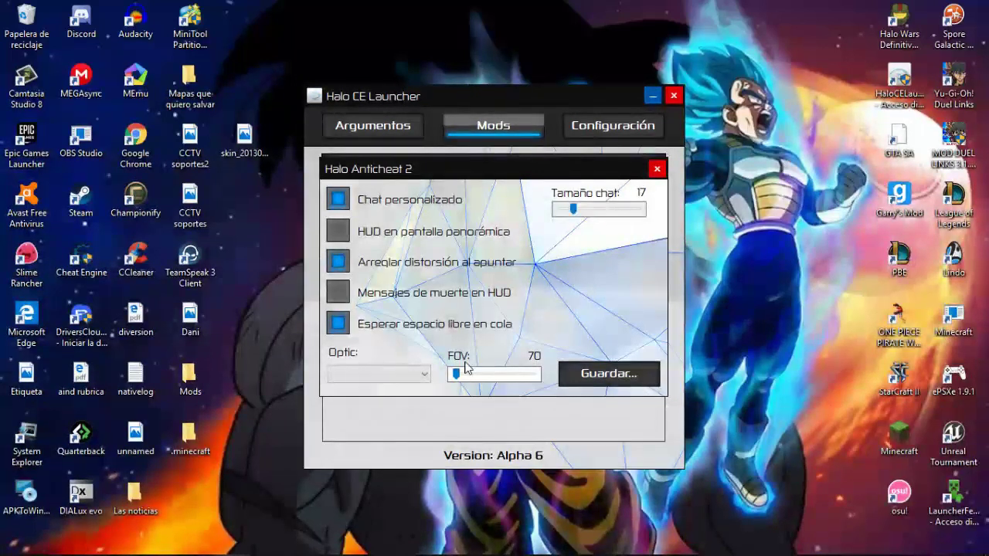
pyautogui.moveTo(456, 376); pyautogui.dragTo(495, 379)
pyautogui.click(421, 379)
pyautogui.click(420, 379)
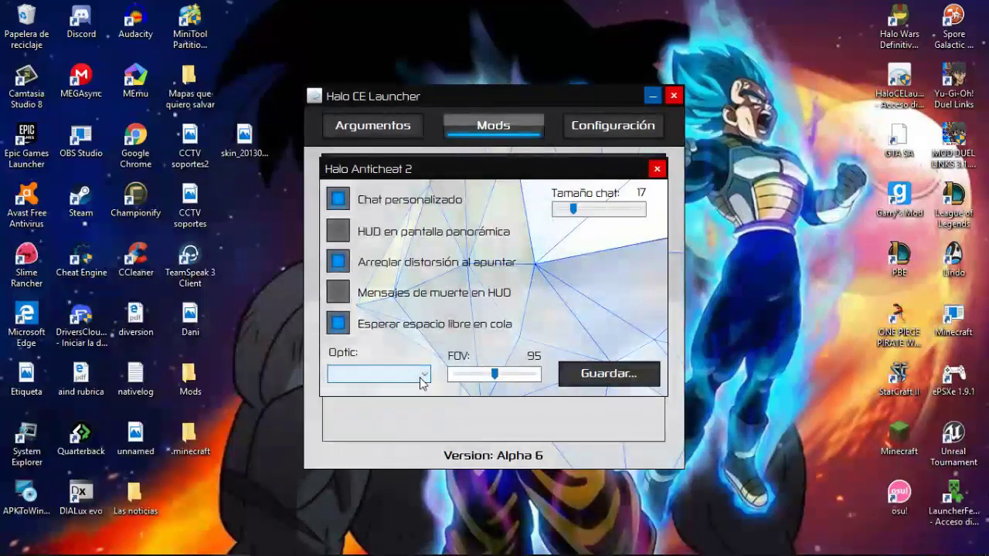
pyautogui.click(422, 381)
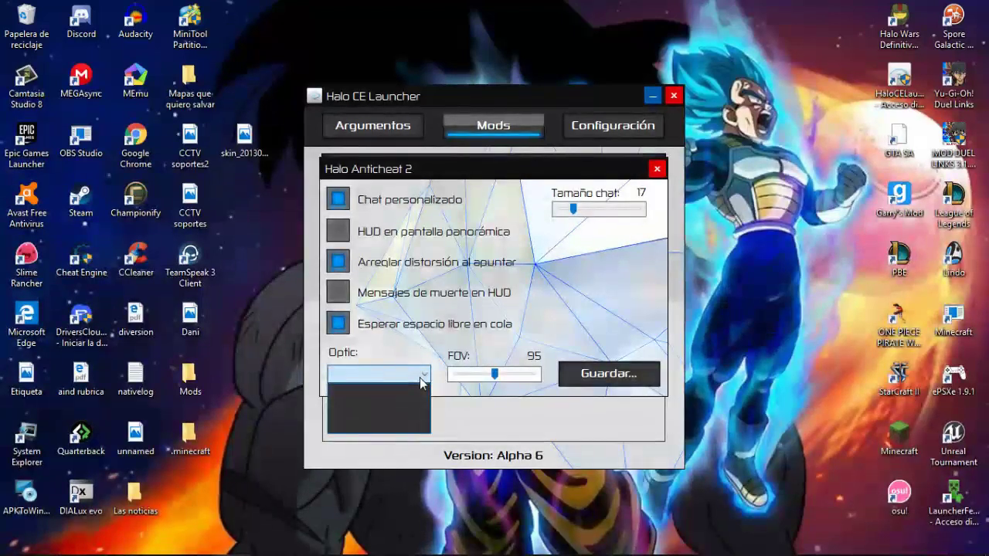
pyautogui.click(420, 379)
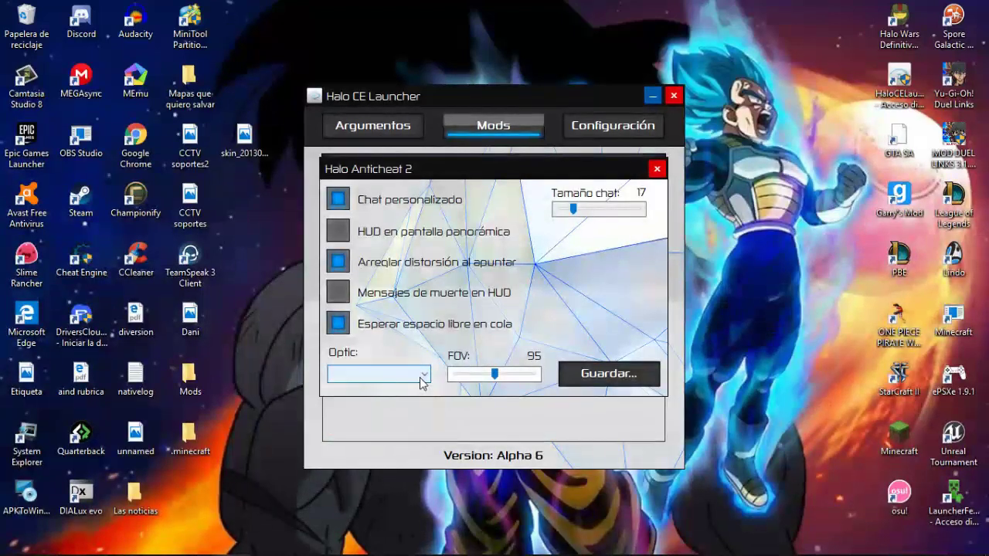
pyautogui.click(603, 384)
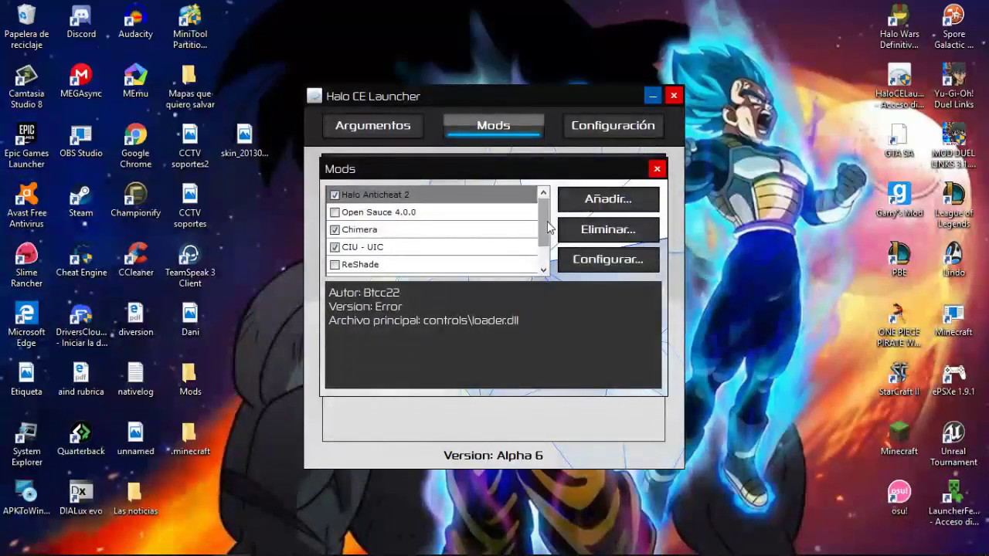
pyautogui.scroll(-2, 548, 226)
# Enable all CIU - UIC options, set UI language to Español and medal size to 1
pyautogui.click(406, 224)
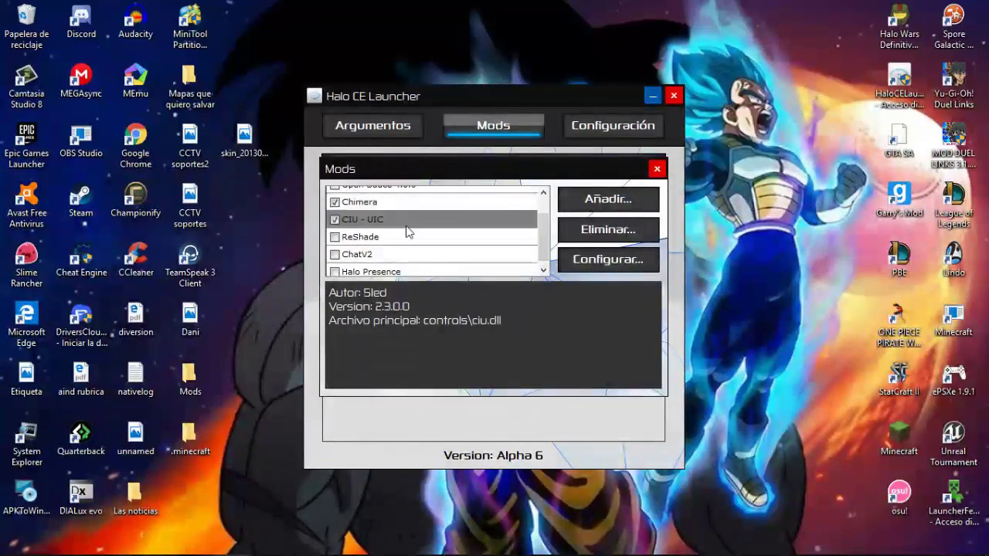
pyautogui.click(640, 263)
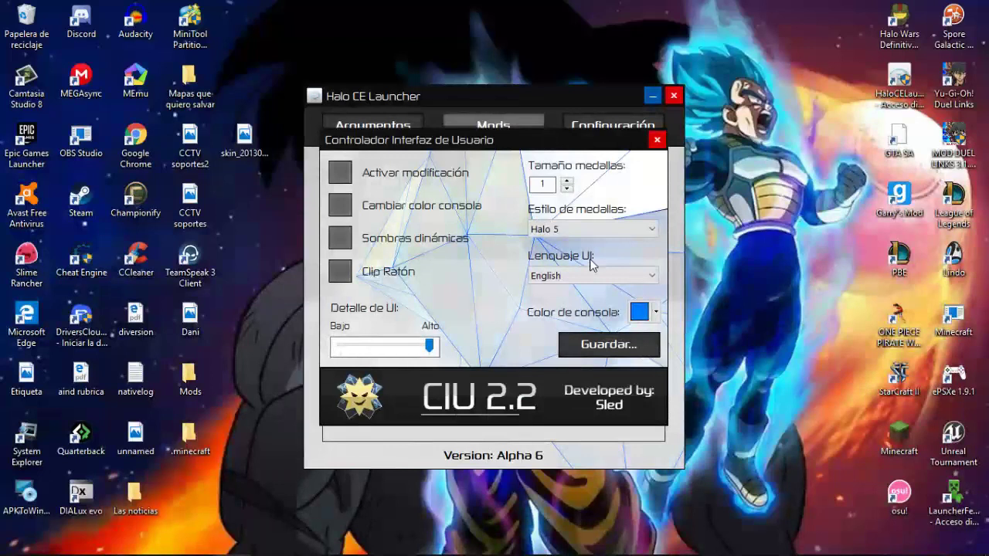
pyautogui.click(340, 173)
pyautogui.click(341, 205)
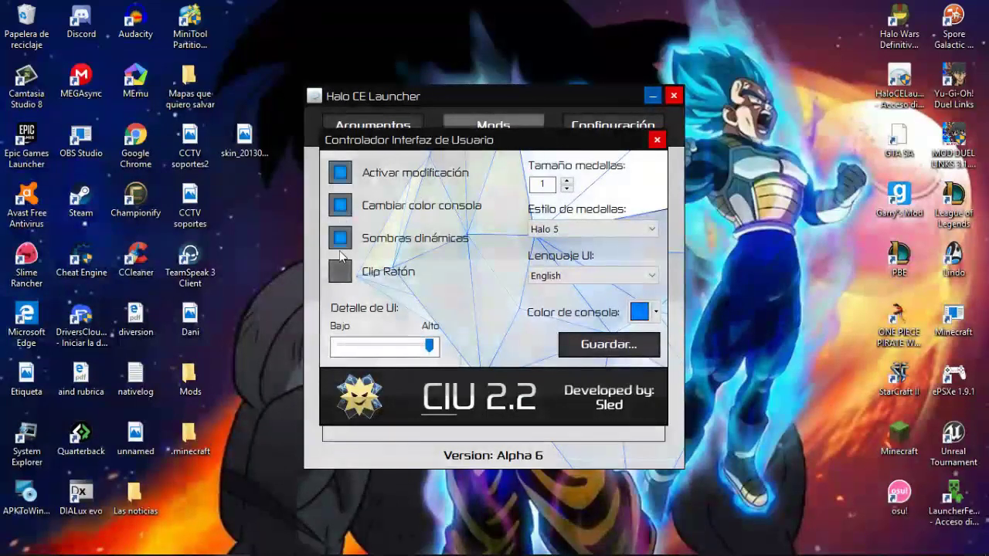
pyautogui.click(431, 347)
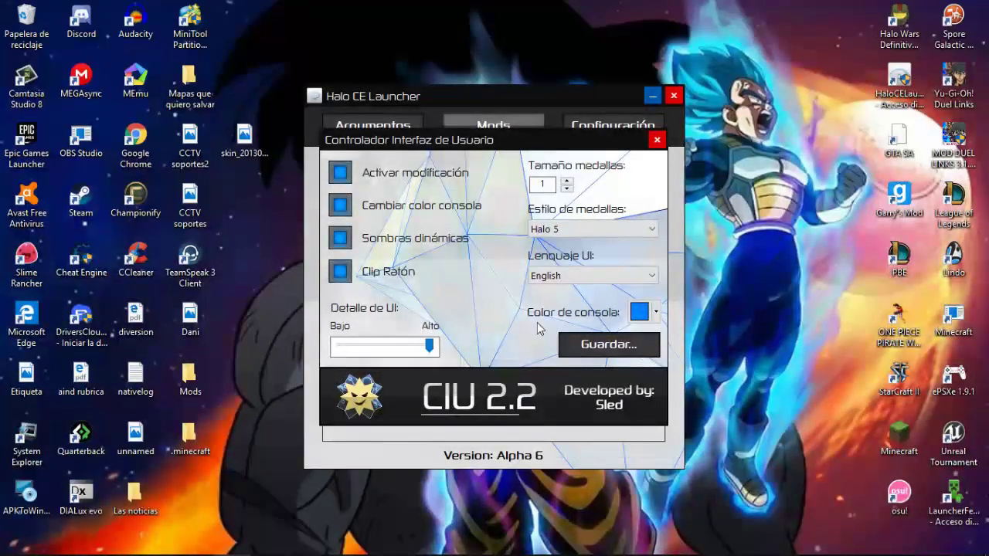
pyautogui.click(591, 276)
pyautogui.click(564, 300)
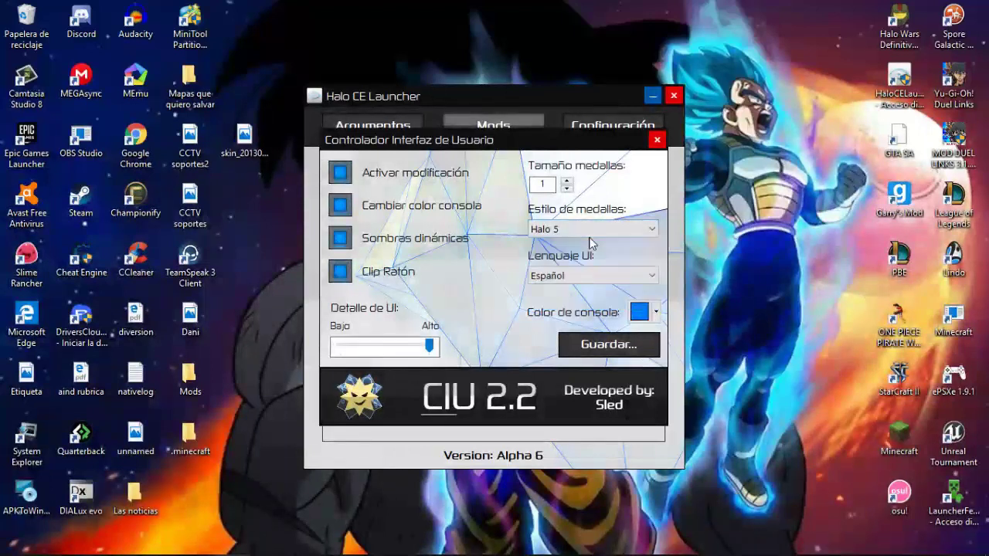
pyautogui.click(565, 190)
# Set the CIU console colour to dark blue (RGB 35, 2, 168), save, and close Mods
pyautogui.click(657, 310)
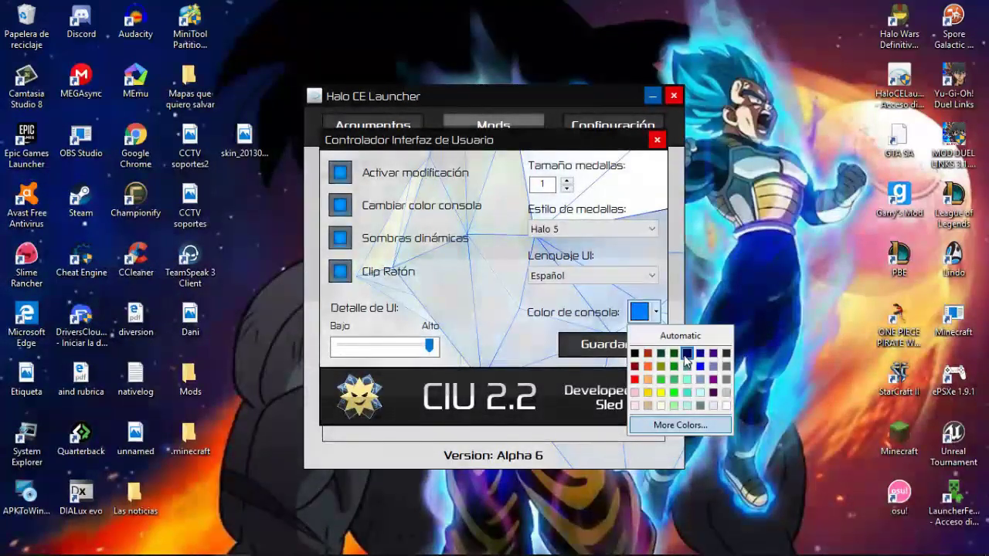
pyautogui.click(669, 425)
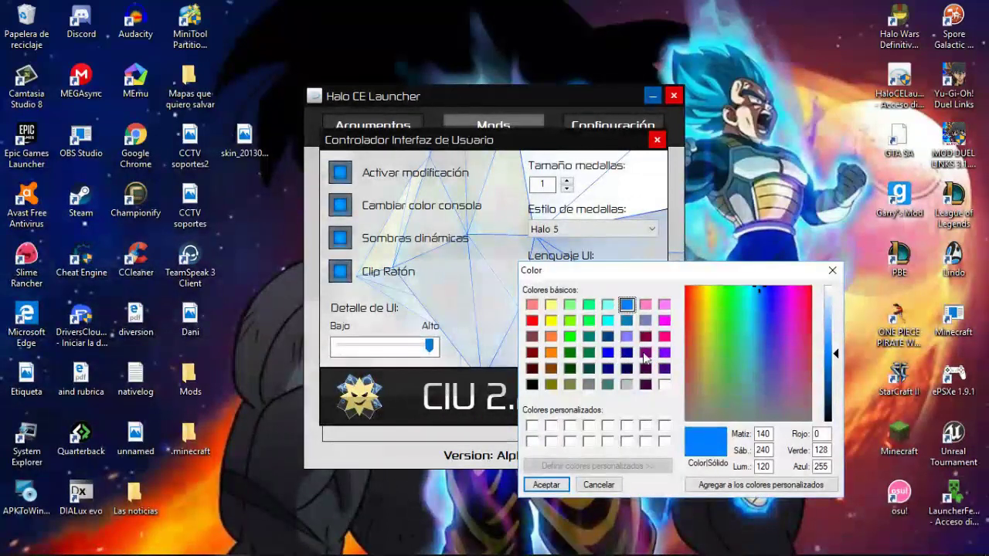
pyautogui.moveTo(765, 309); pyautogui.dragTo(776, 292)
pyautogui.click(826, 379)
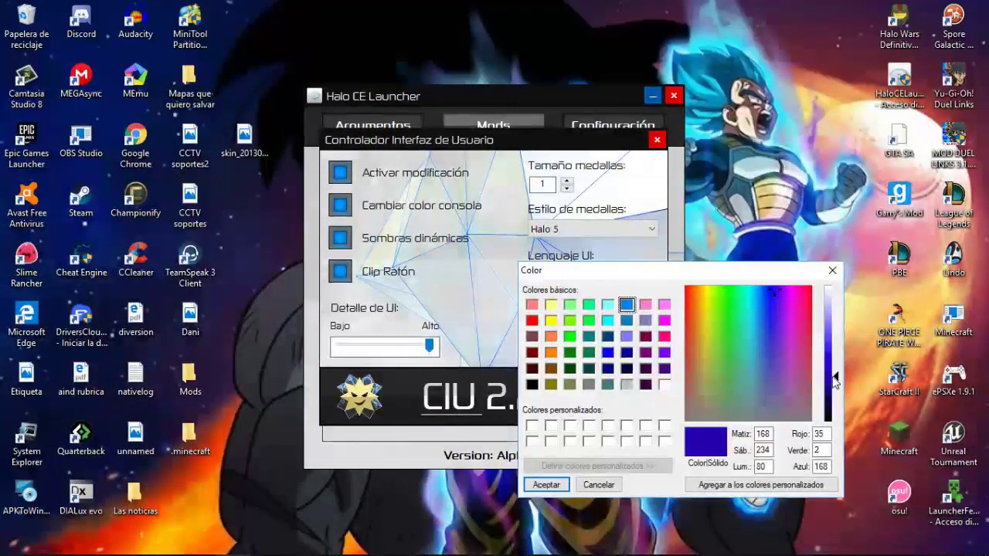
pyautogui.click(547, 485)
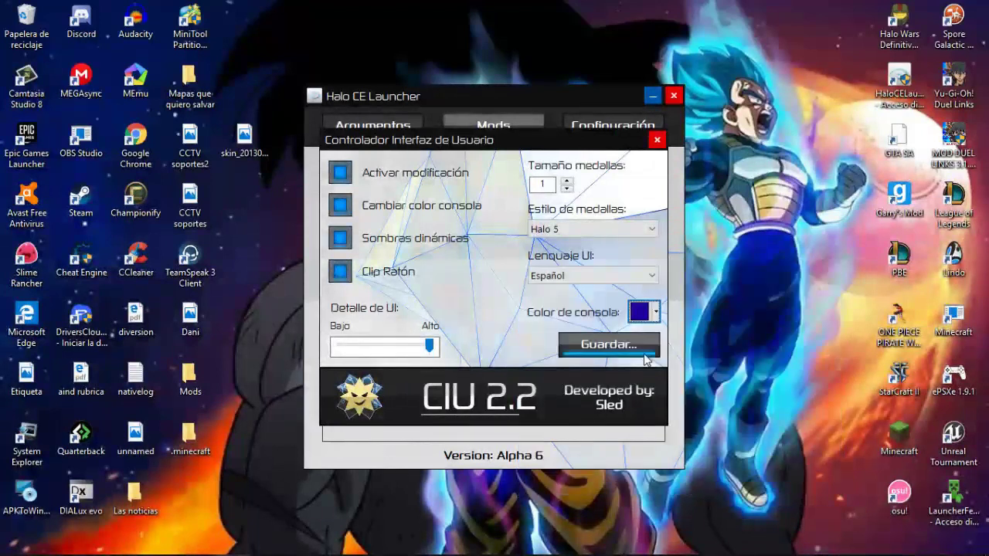
pyautogui.click(618, 345)
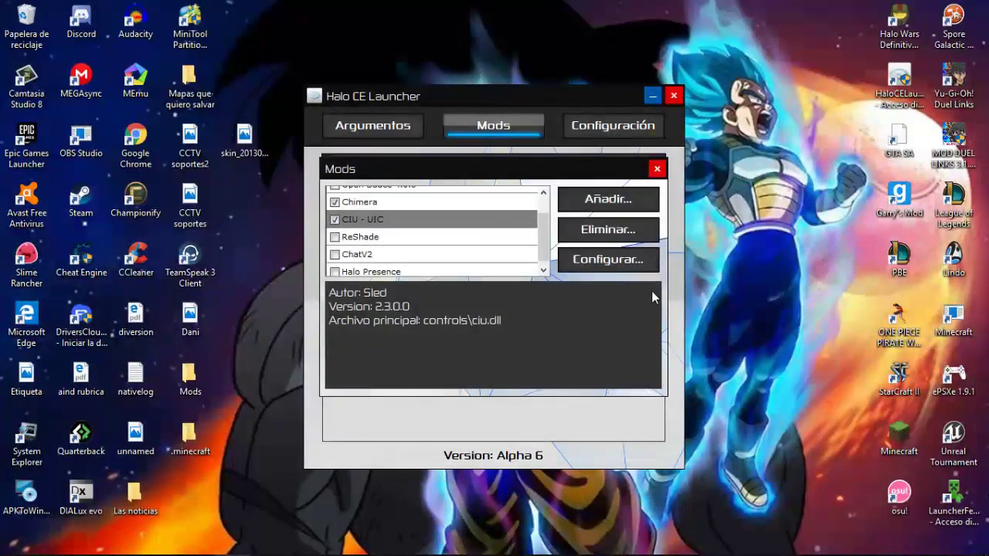
pyautogui.click(657, 168)
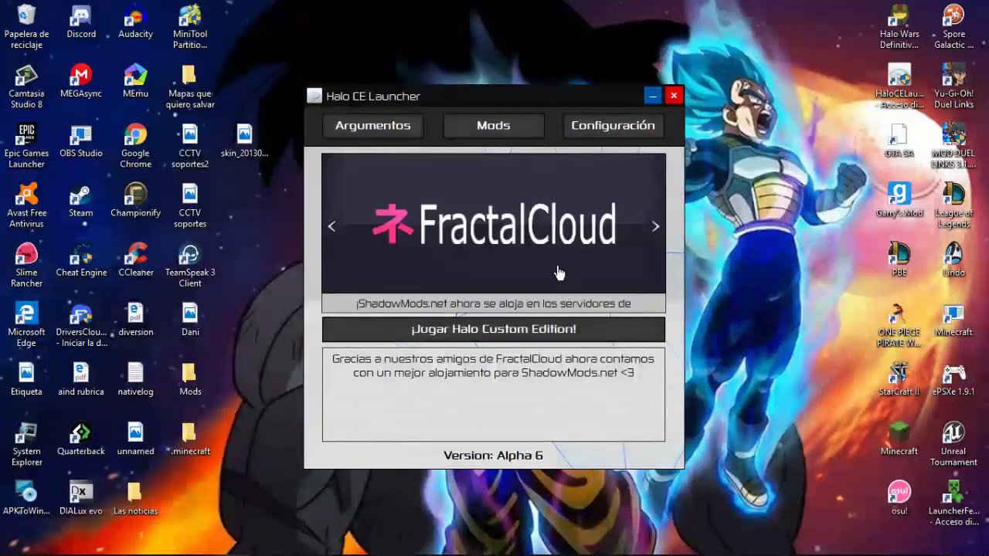
# Launch Halo Custom Edition and open AJUSTES from the main menu
pyautogui.click(495, 328)
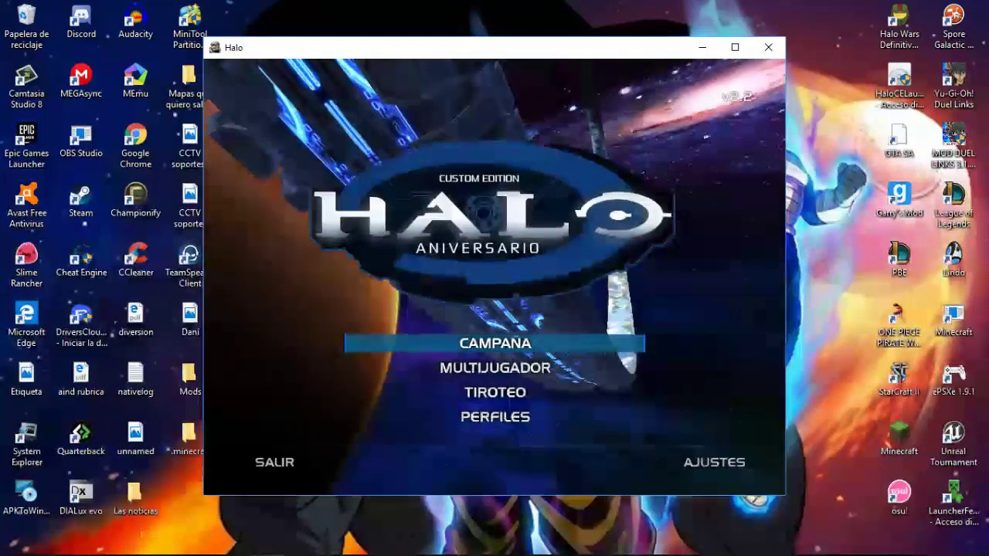
pyautogui.press('Down')
pyautogui.press('Down')
pyautogui.press('Down')
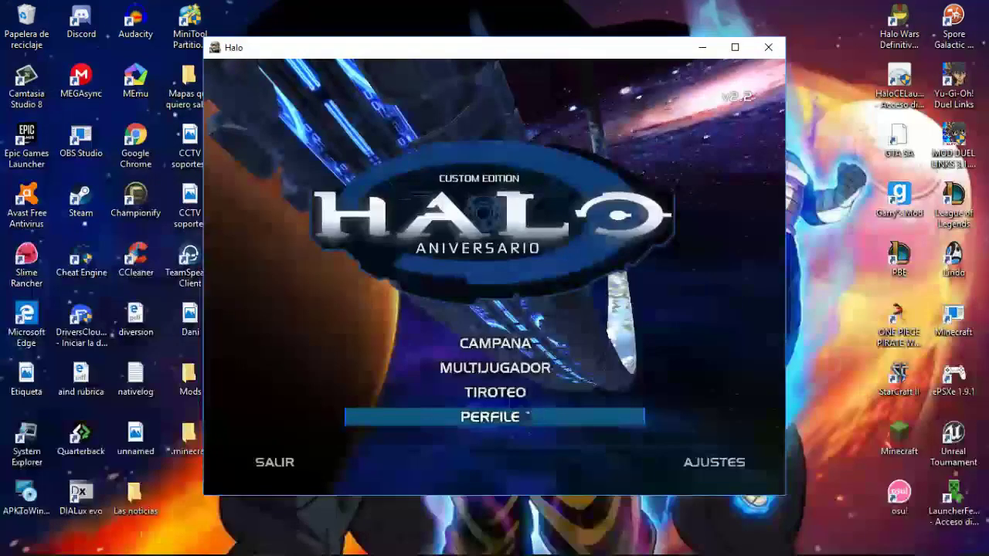
pyautogui.press('Up')
pyautogui.press('Up')
pyautogui.press('Up')
pyautogui.press('Down')
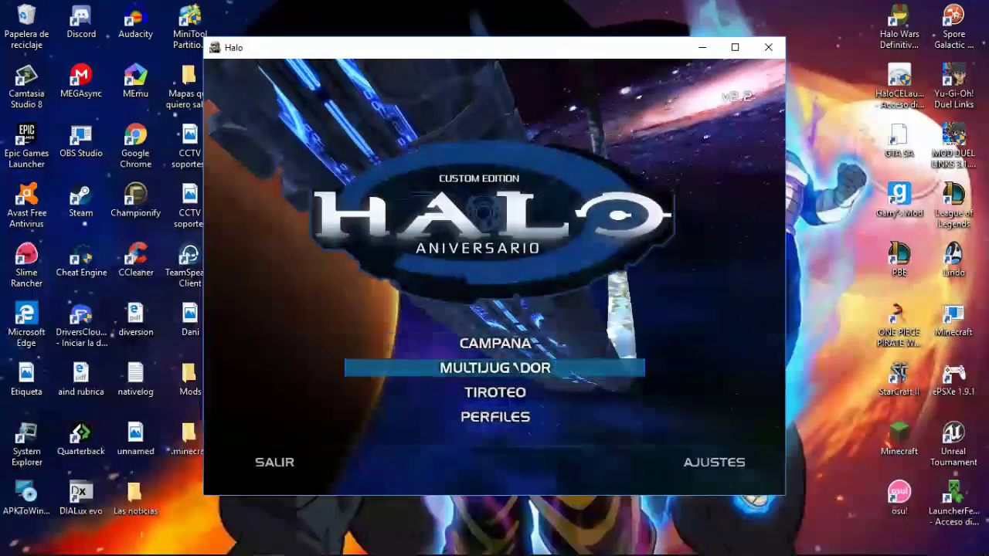
pyautogui.press('Down')
pyautogui.press('Down')
pyautogui.press('Down')
pyautogui.press('Return')
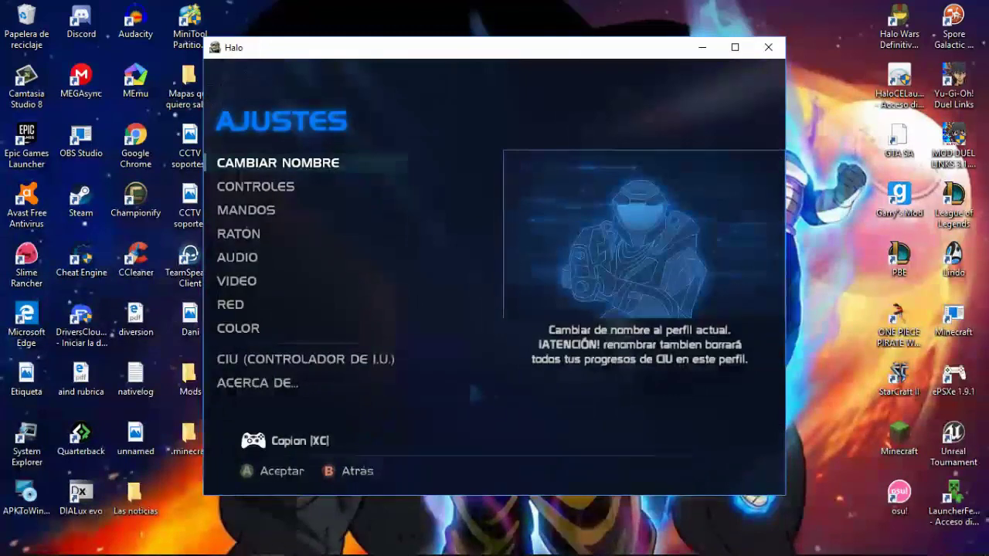
# Check the CIU settings, keeping the interface language as Spanish
pyautogui.click(410, 362)
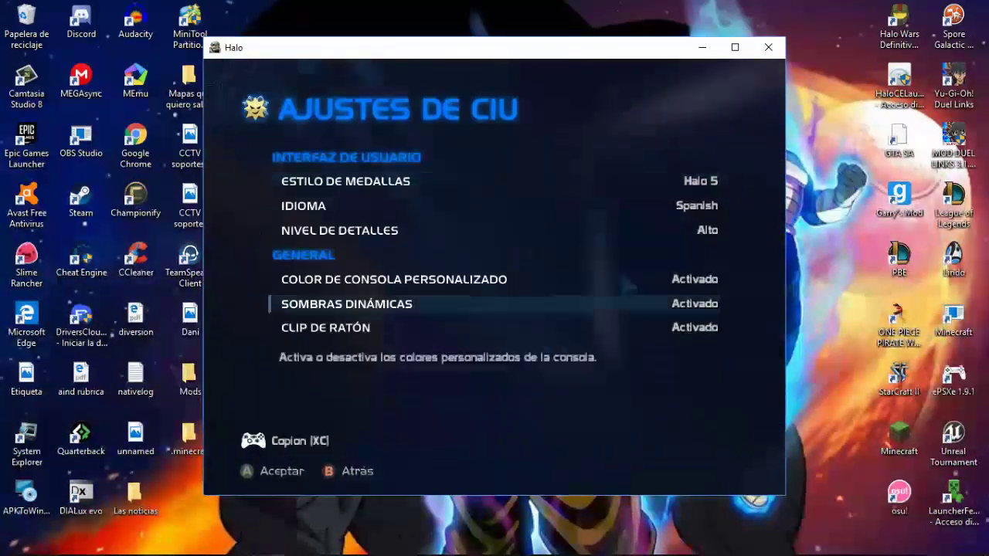
pyautogui.press('Up')
pyautogui.press('Right')
pyautogui.press('Left')
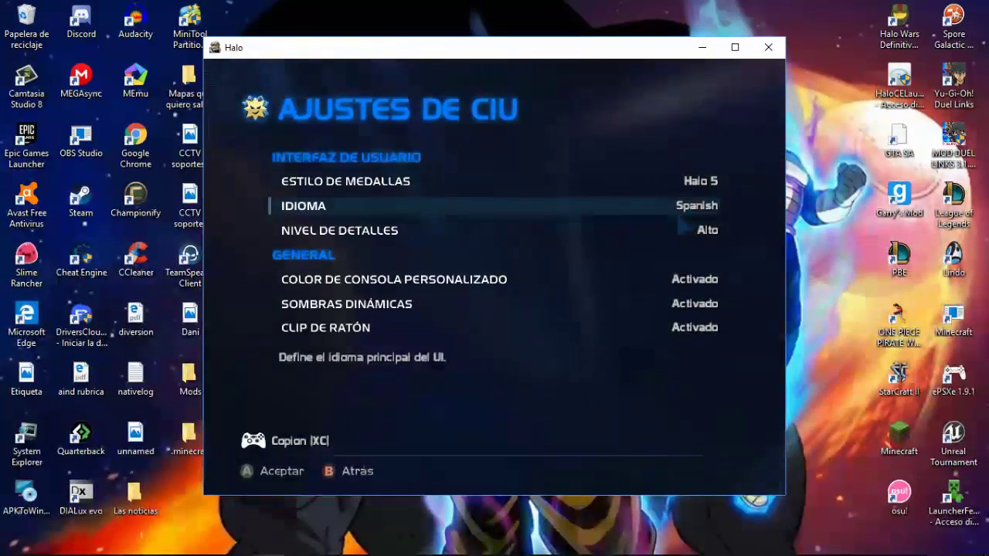
pyautogui.press('Down')
pyautogui.press('Down')
pyautogui.press('Down')
pyautogui.press('Return')
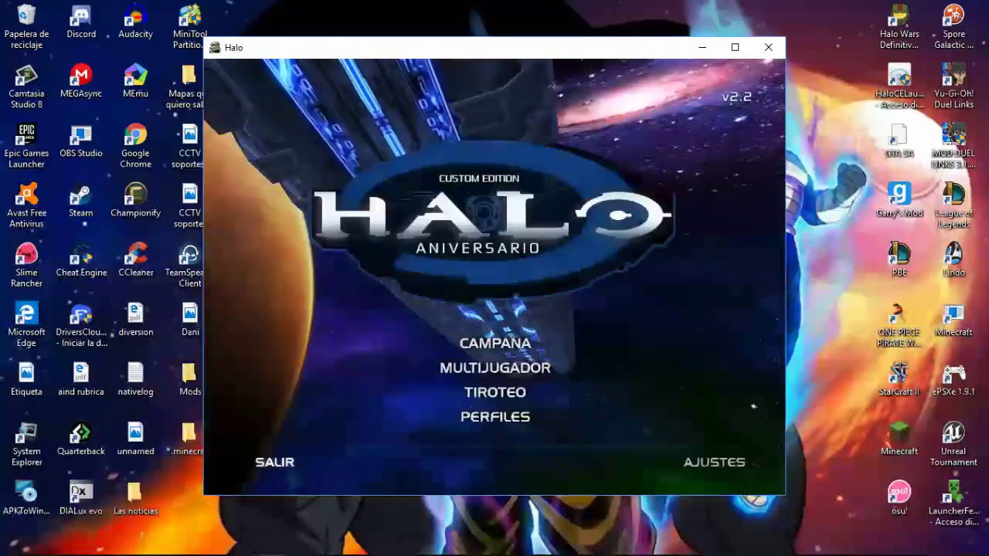
# Set the profile's armour colour to blue under AJUSTES > COLOR and save the changes
pyautogui.press('Return')
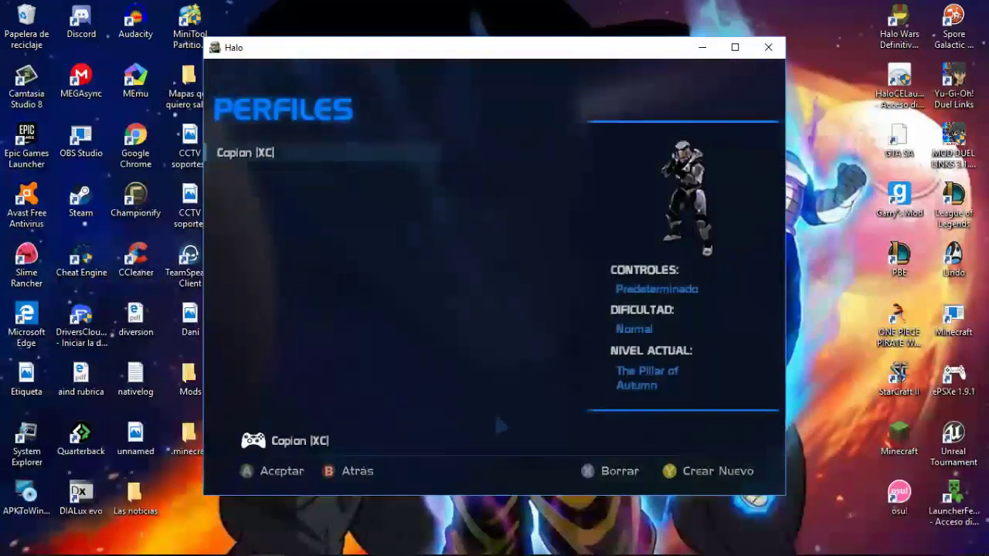
pyautogui.click(358, 470)
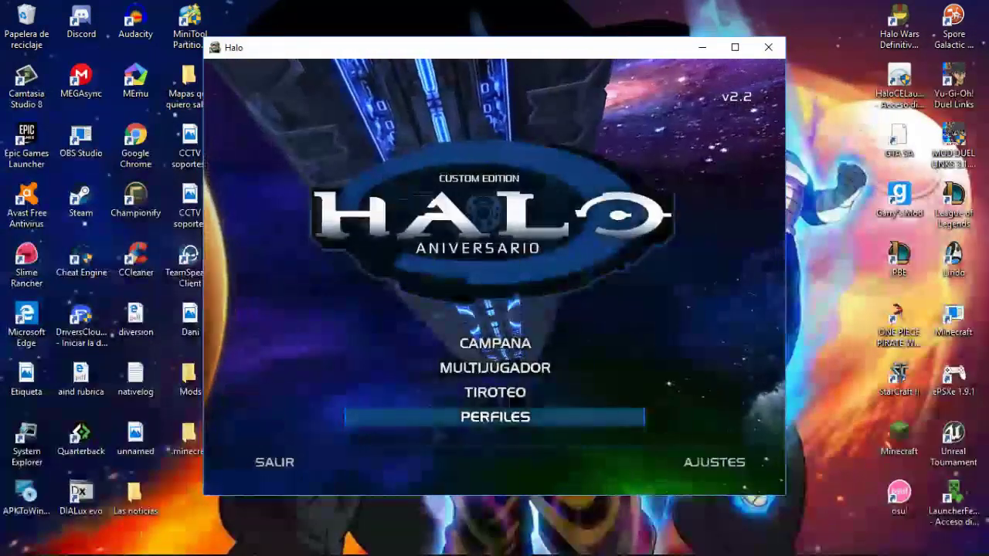
pyautogui.click(714, 462)
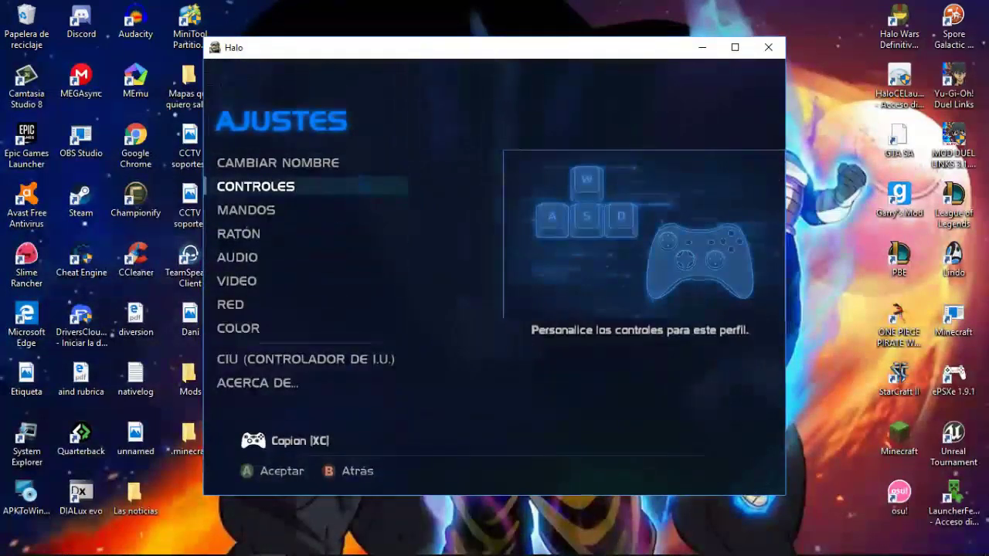
pyautogui.click(364, 169)
pyautogui.press('Escape')
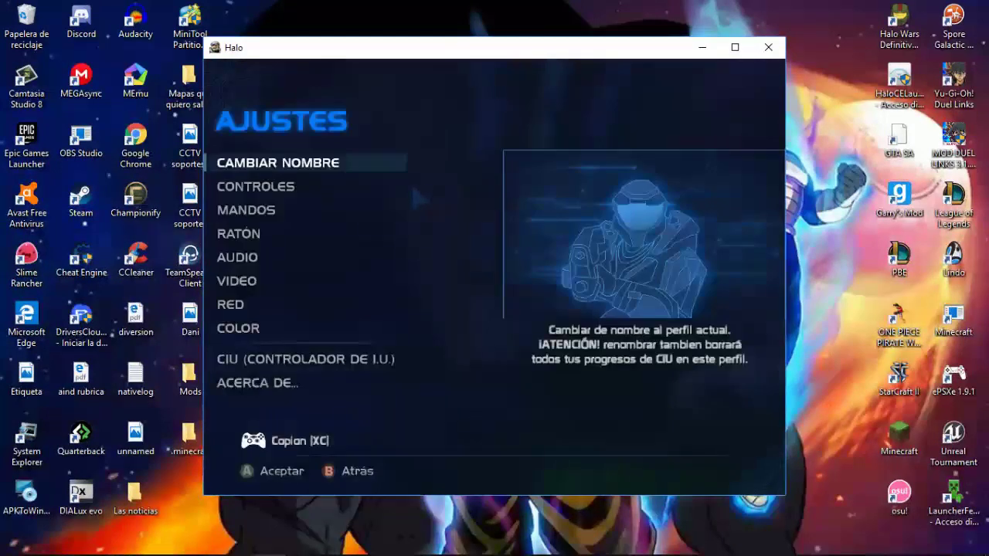
pyautogui.click(318, 330)
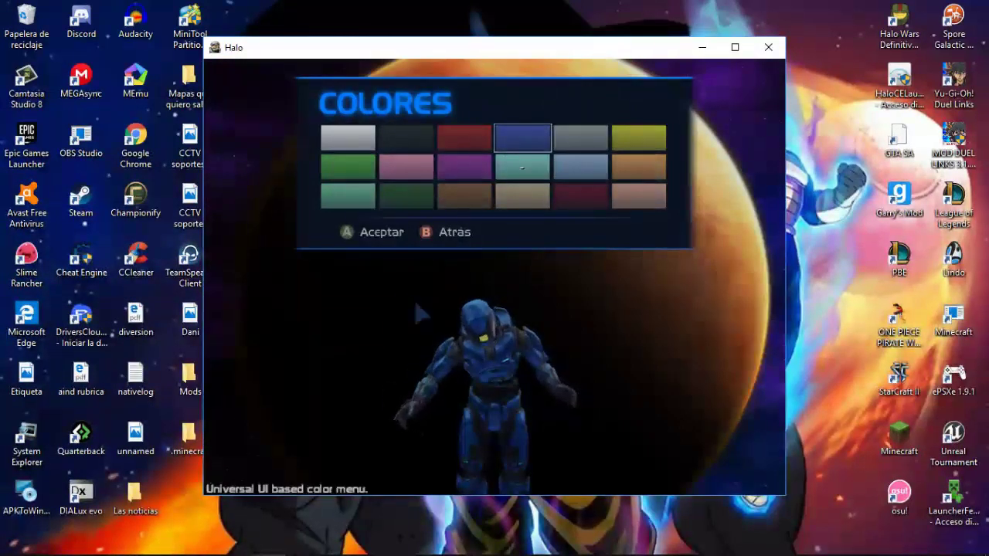
pyautogui.click(382, 243)
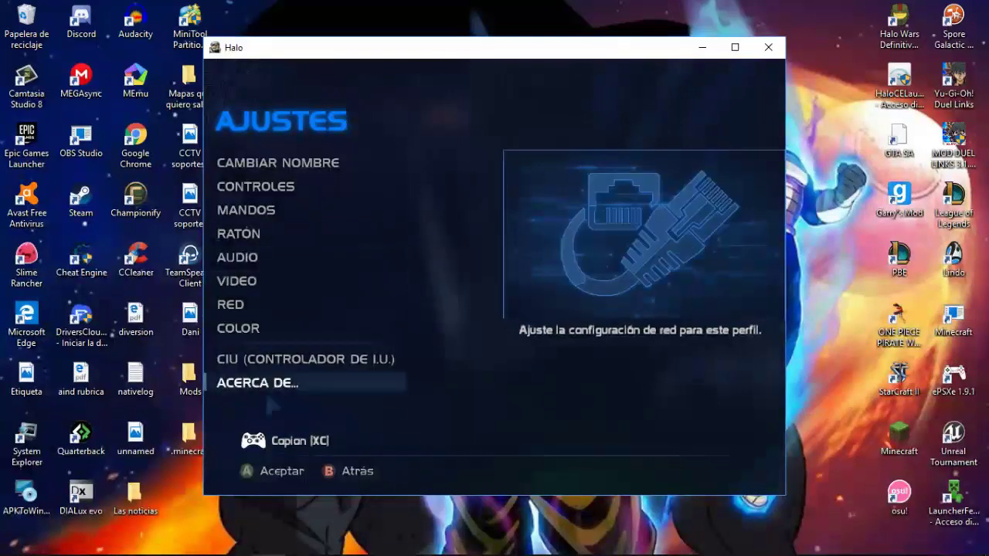
pyautogui.press('Escape')
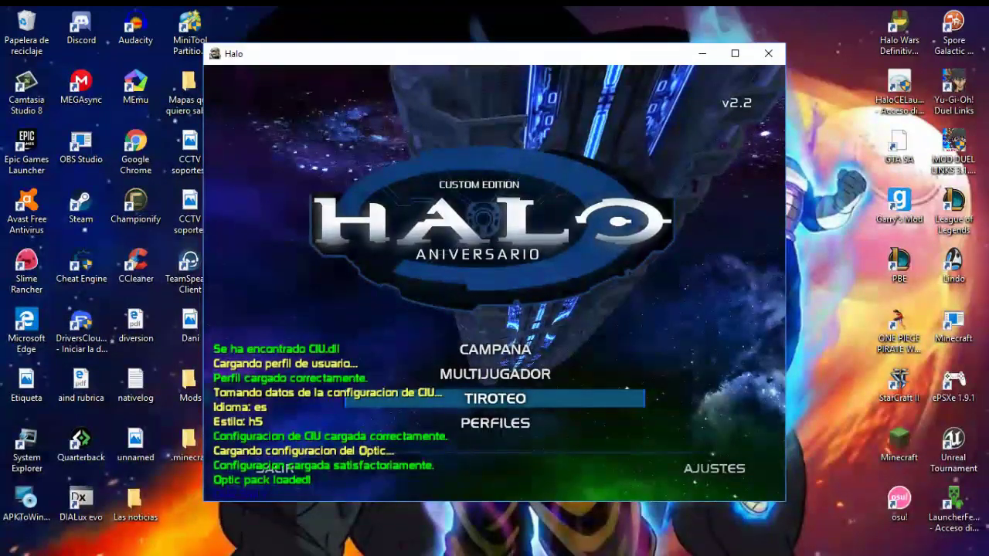
pyautogui.press('Up')
pyautogui.press('Up')
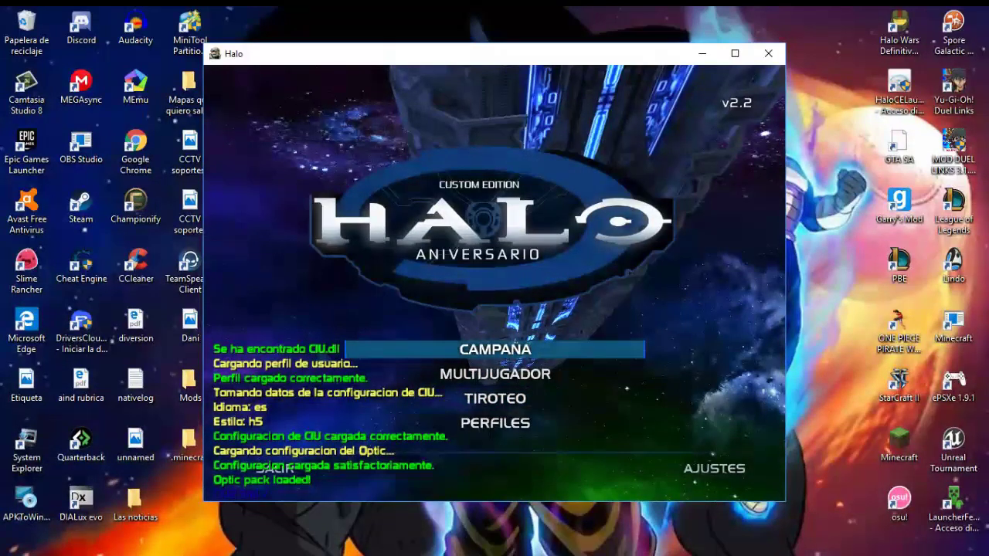
pyautogui.press('Down')
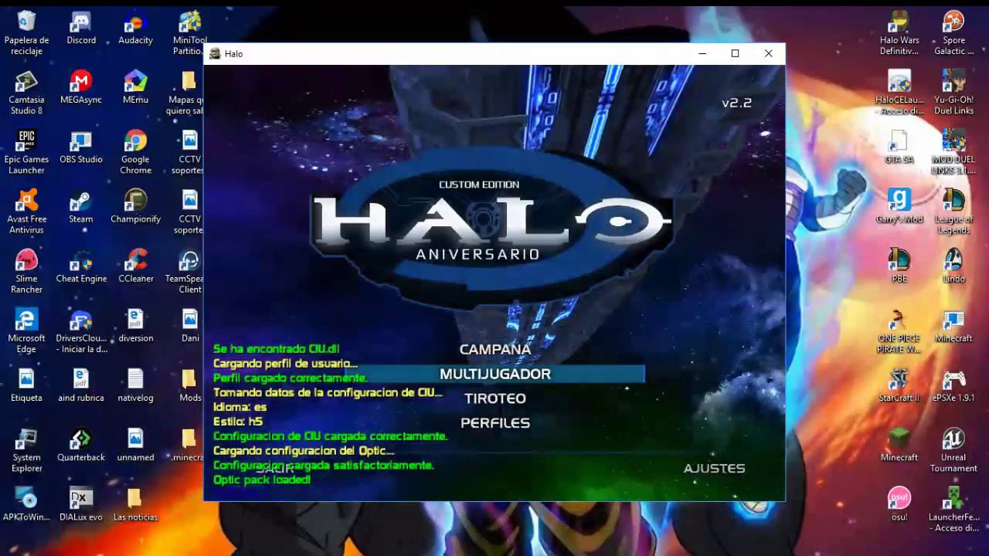
pyautogui.press('Down')
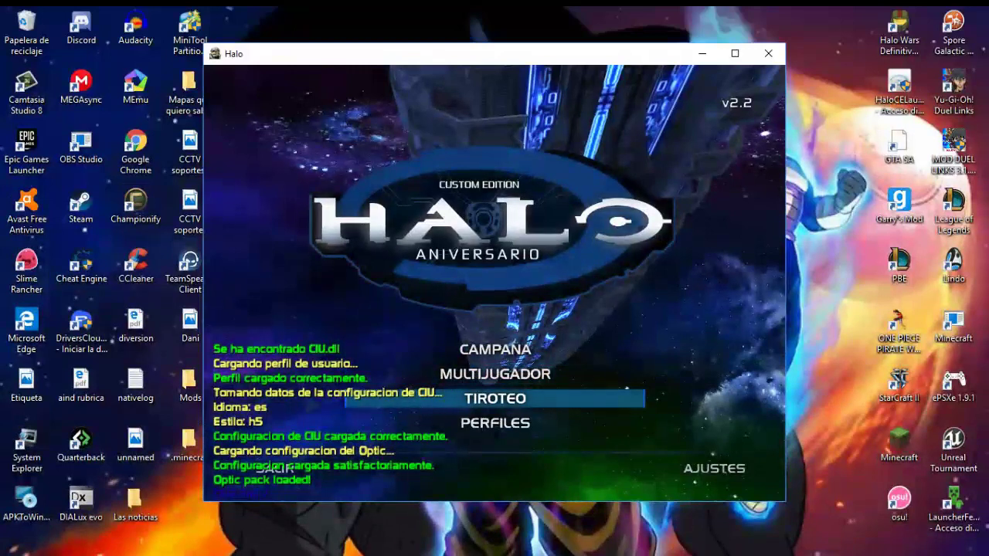
pyautogui.press('Down')
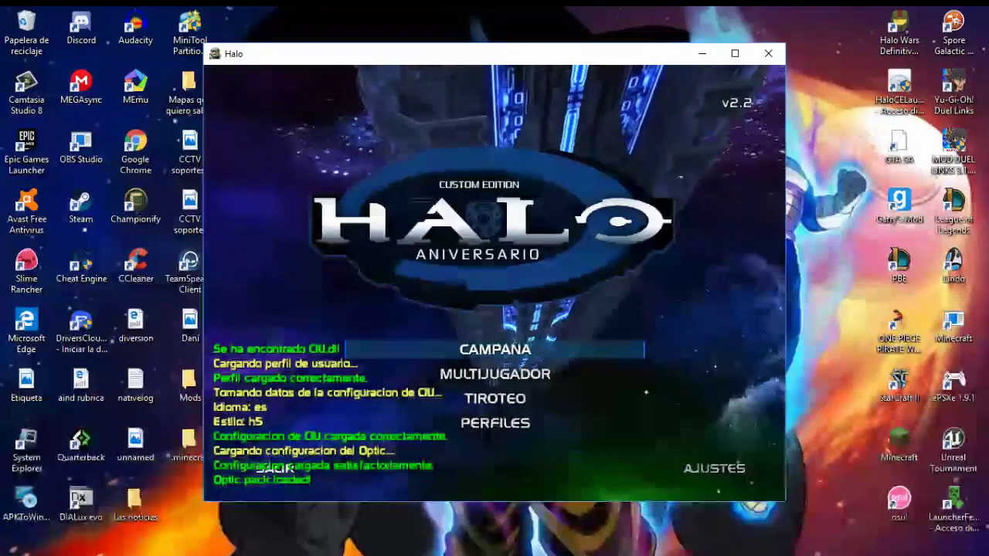
# Browse the Multijugador medals record, then open BUSCAR PARTIDA EN INTERNET's server list
pyautogui.press('Return')
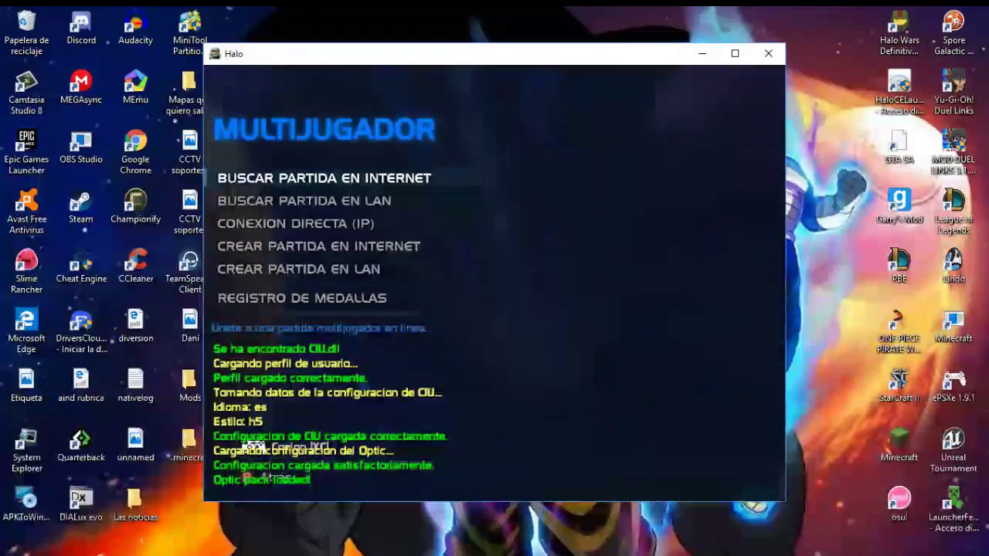
pyautogui.press('Down')
pyautogui.press('Down')
pyautogui.press('Down')
pyautogui.press('Down')
pyautogui.press('Return')
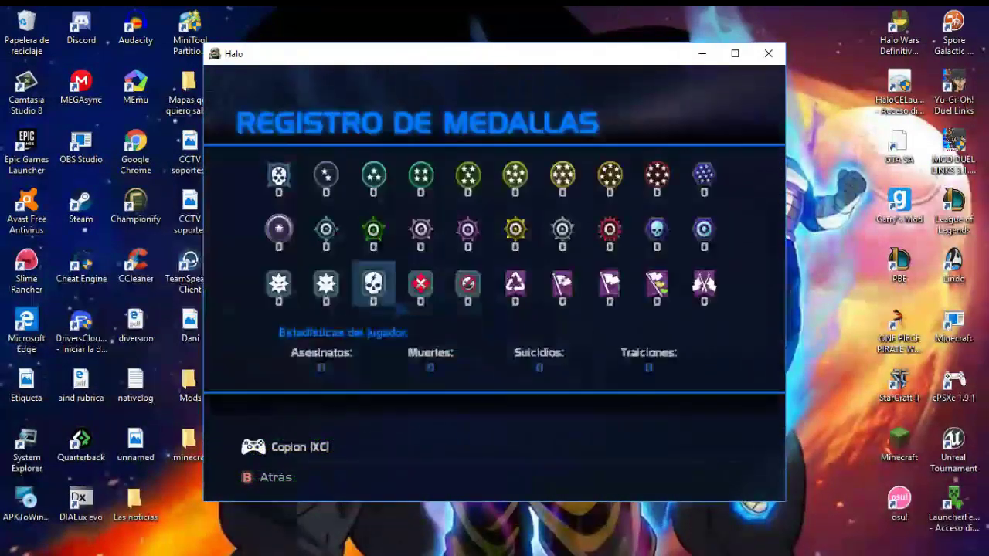
pyautogui.press('Right')
pyautogui.press('Right')
pyautogui.press('Right')
pyautogui.press('Left')
pyautogui.press('Left')
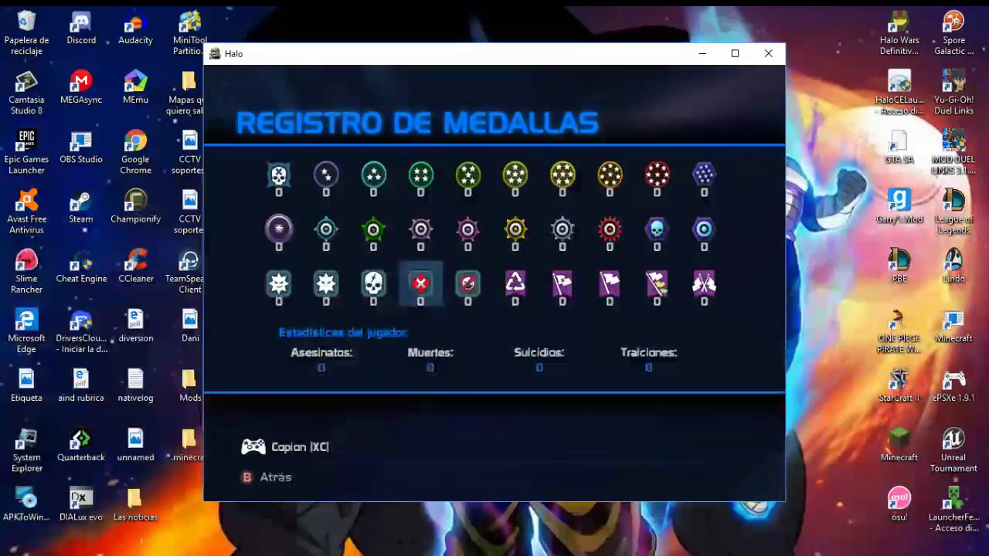
pyautogui.press('Left')
pyautogui.press('Escape')
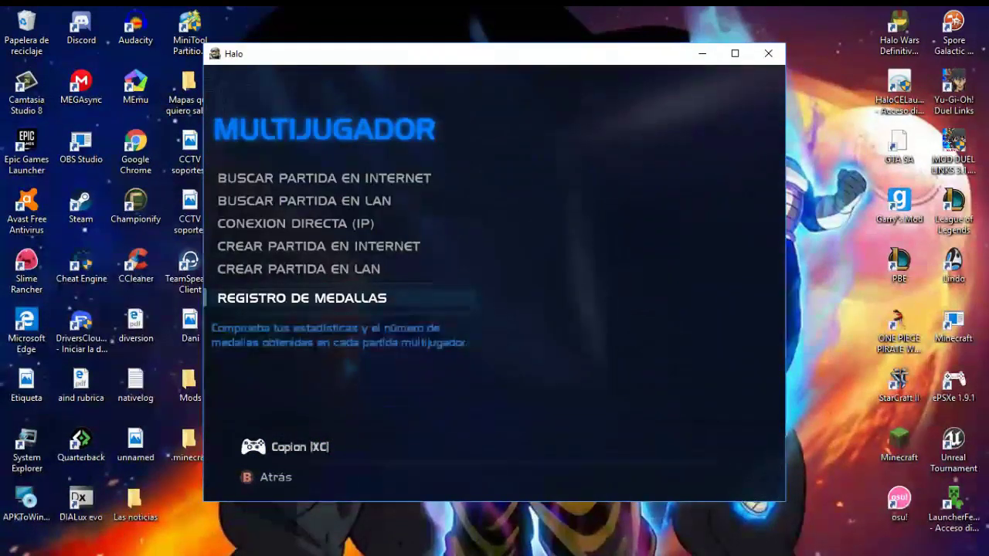
pyautogui.press('Up')
pyautogui.press('Up')
pyautogui.press('Up')
pyautogui.press('Up')
pyautogui.press('Up')
pyautogui.press('Return')
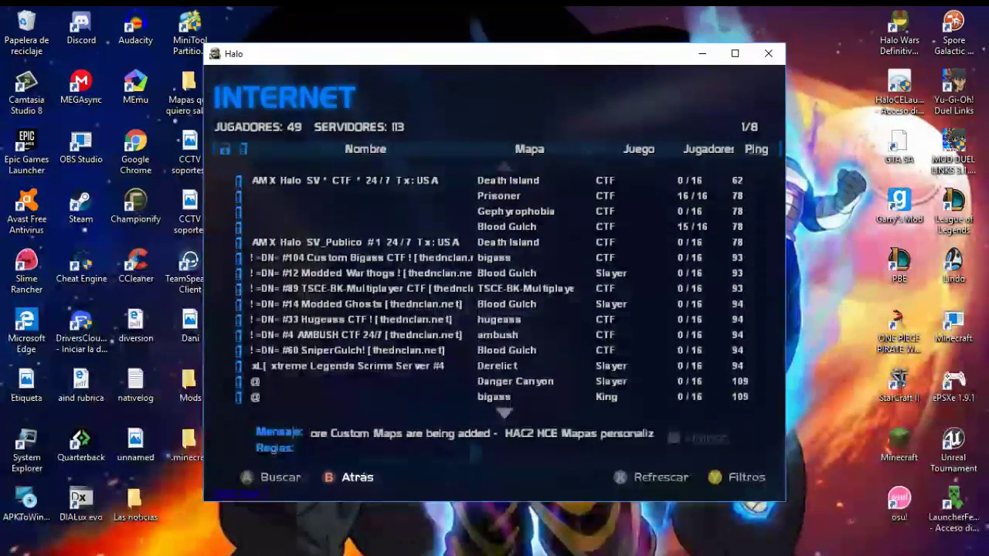
# Join the Blood Gulch CTF server (15/16 players), play briefly, then leave the match
pyautogui.click(502, 226)
pyautogui.press('Return')
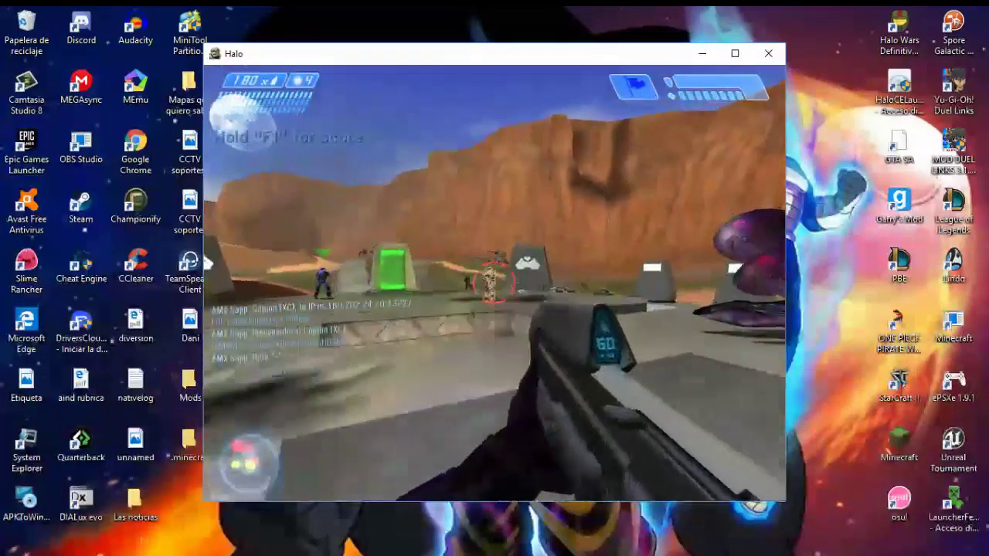
pyautogui.click(495, 282)
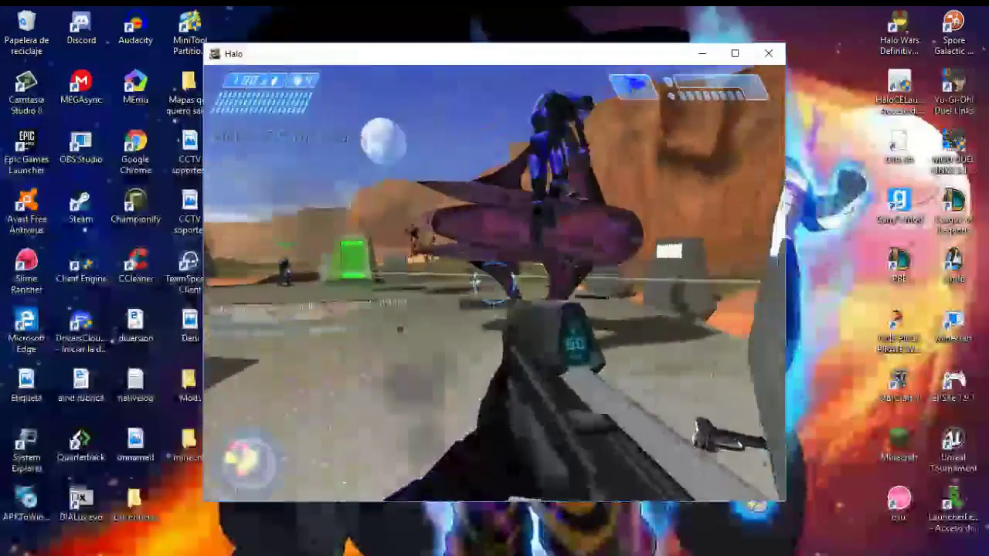
pyautogui.click(495, 282)
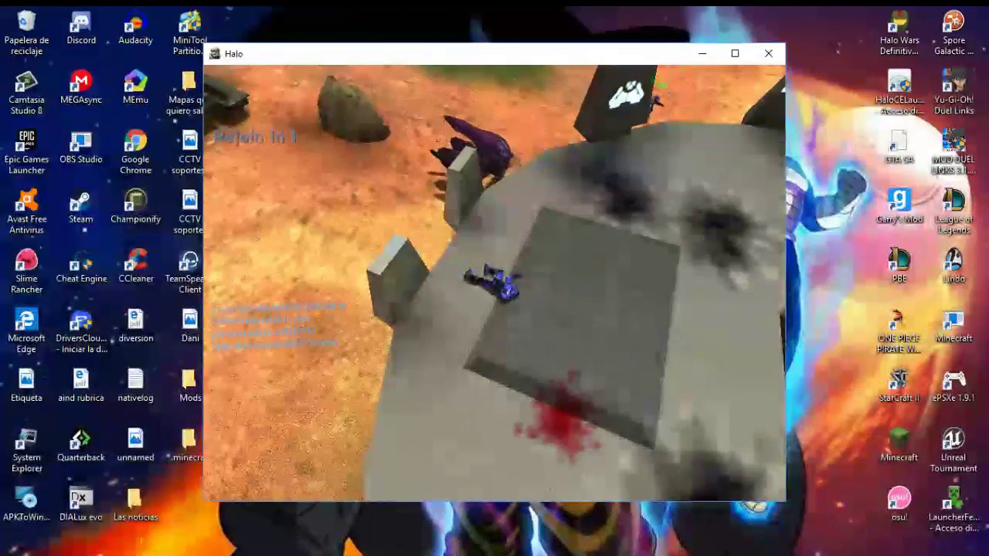
pyautogui.press('Escape')
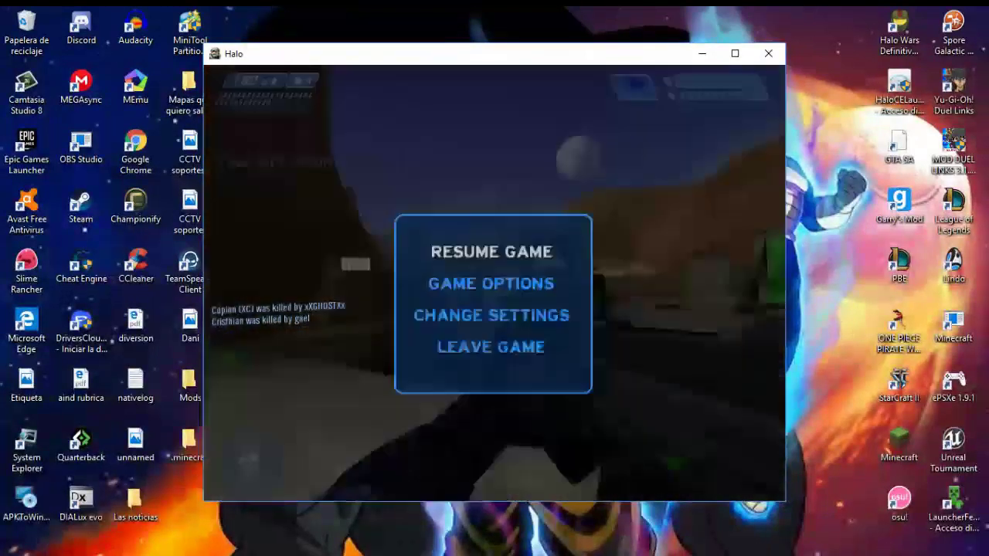
pyautogui.press('Escape')
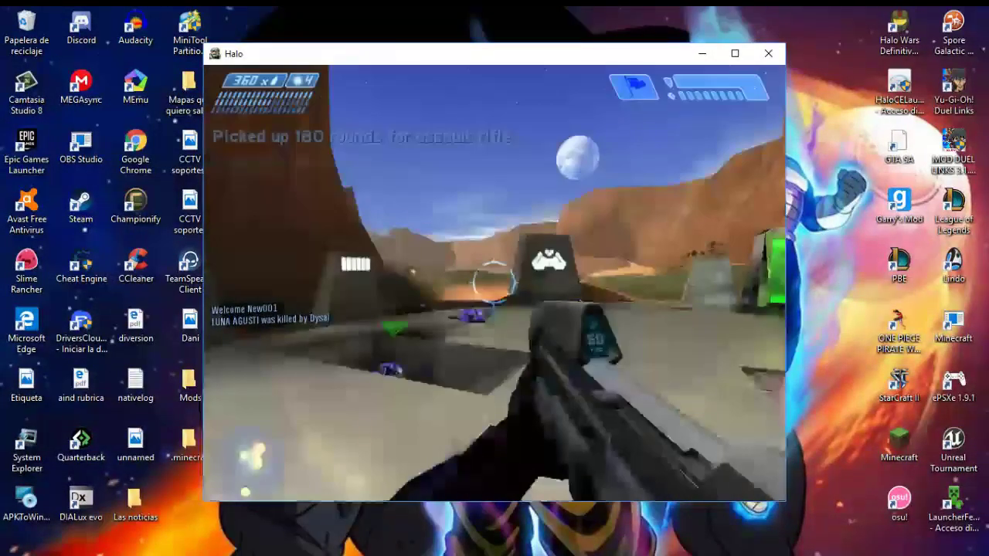
pyautogui.press('Escape')
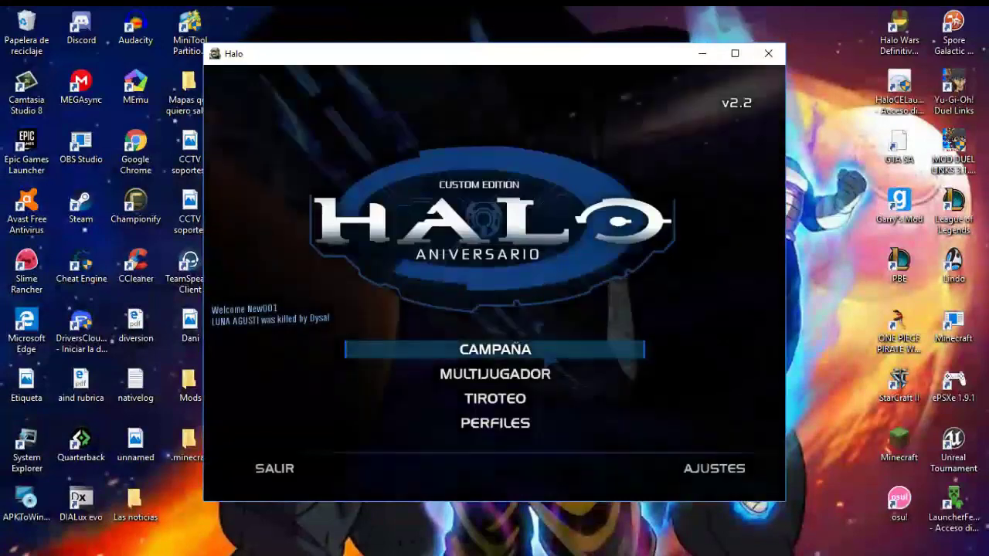